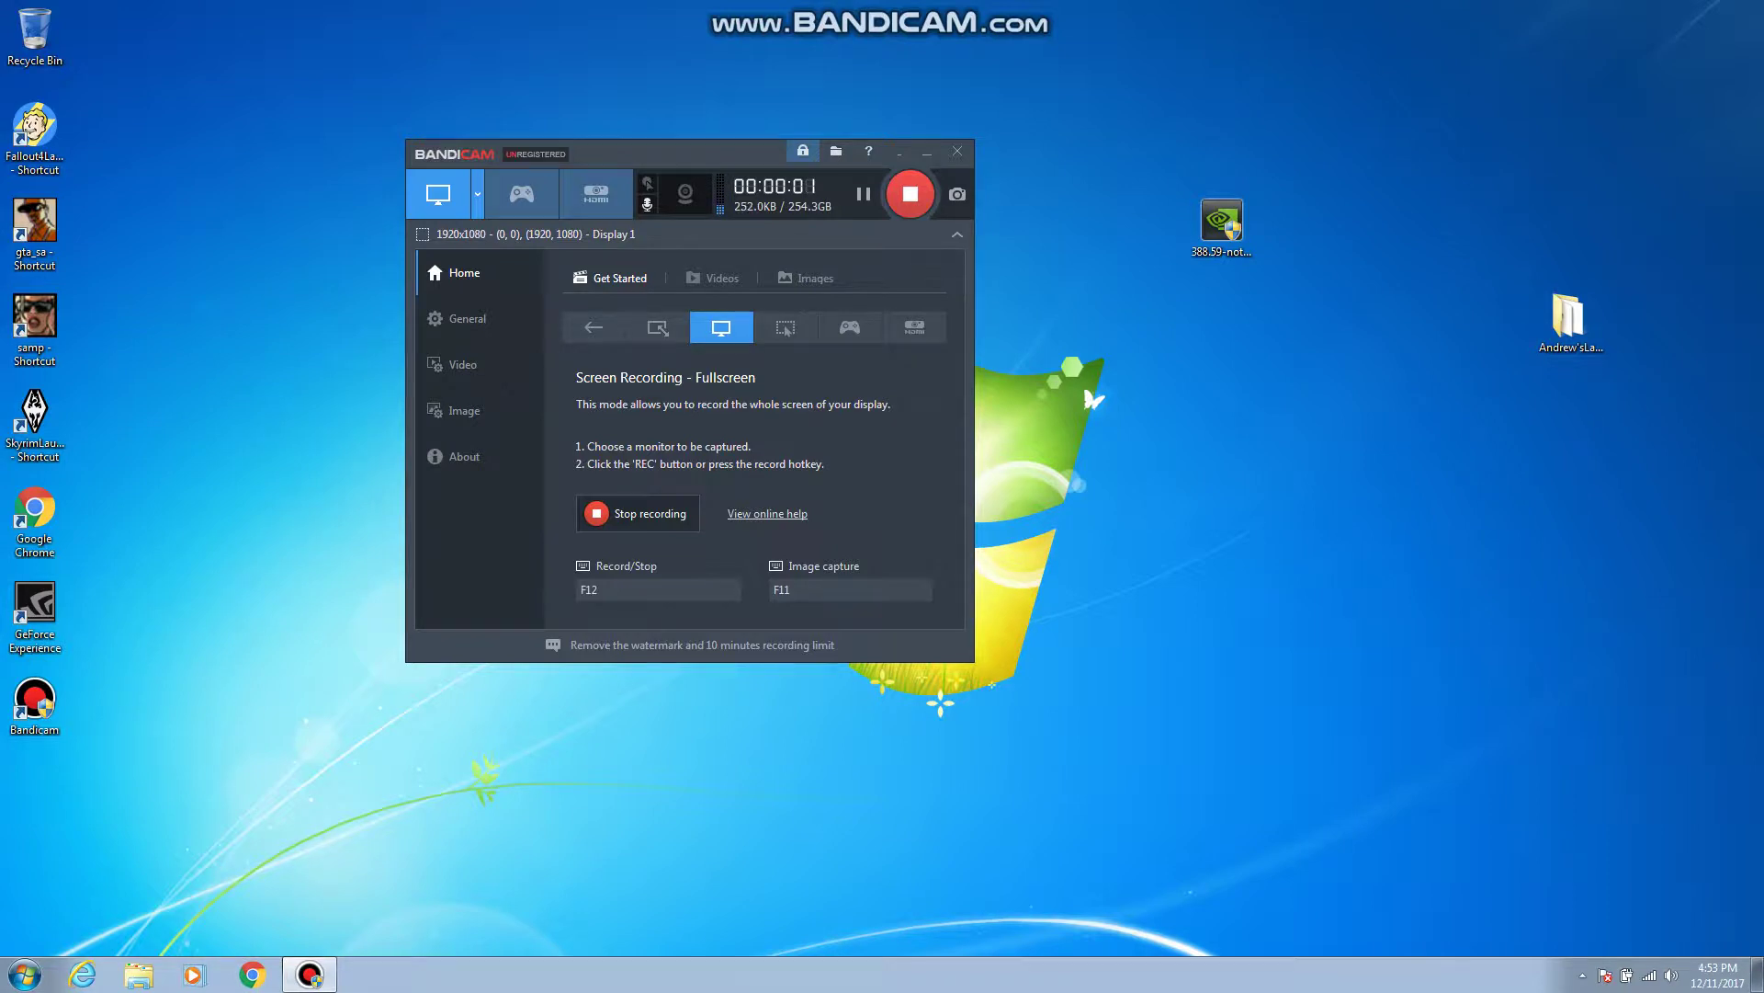
pyautogui.click(1222, 225)
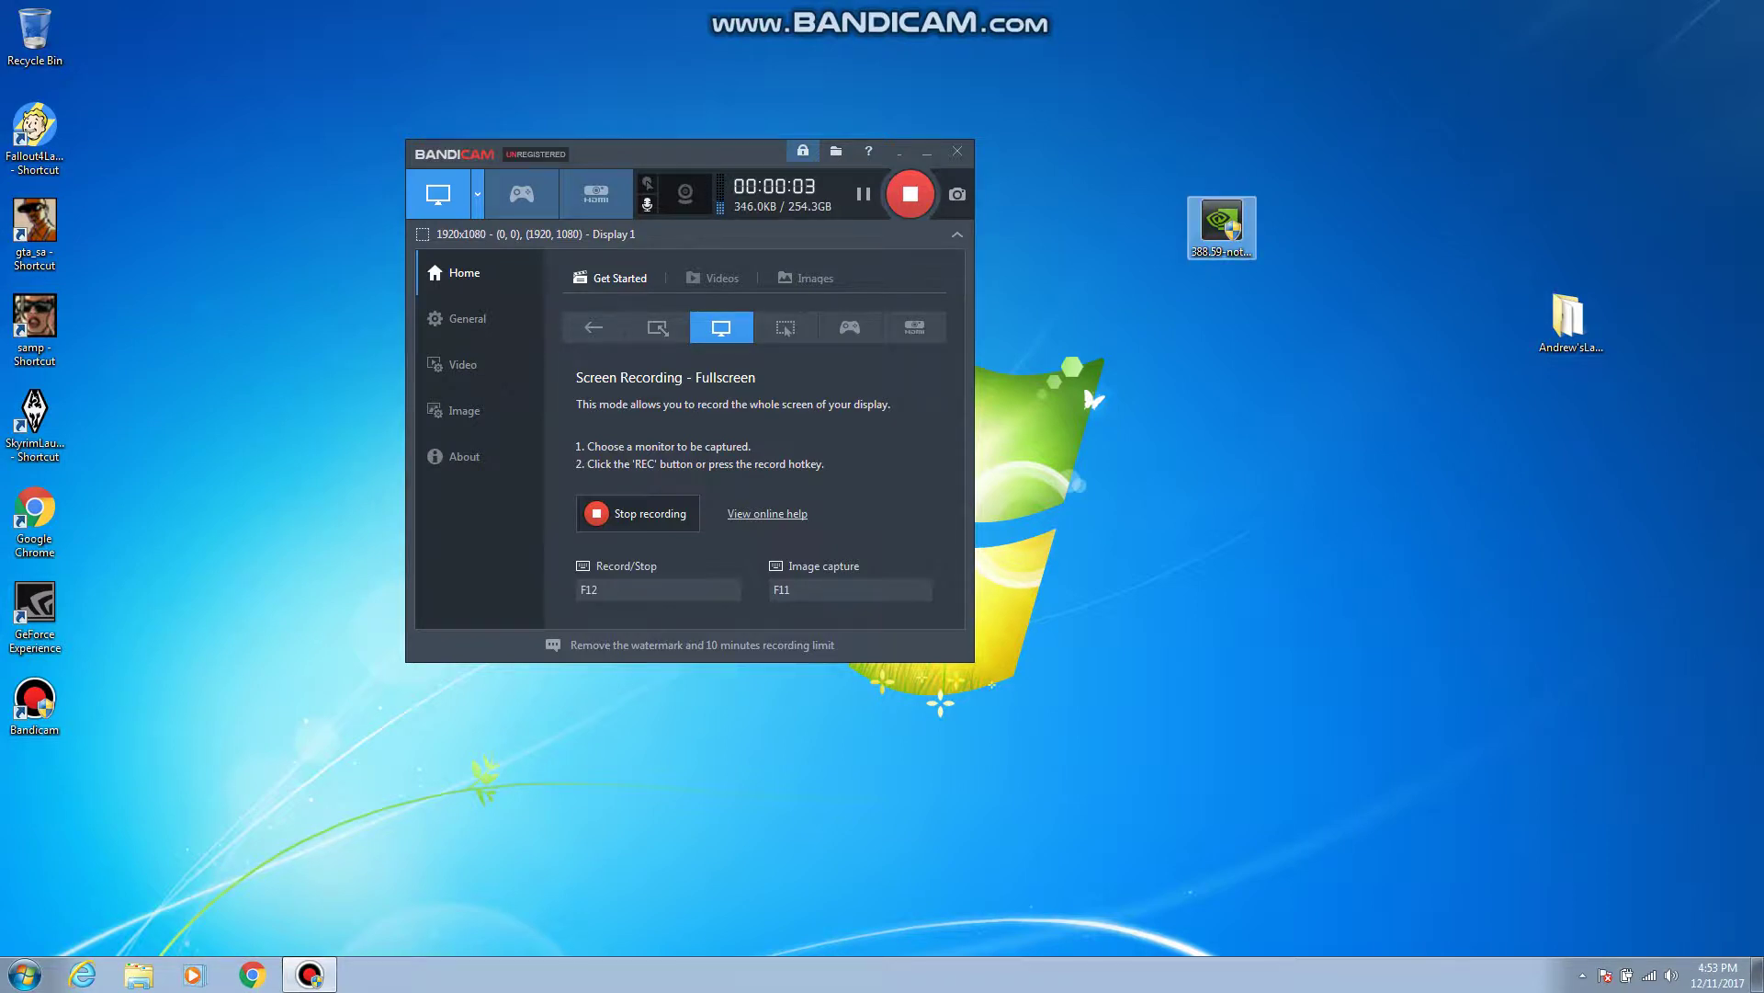
pyautogui.moveTo(643, 151); pyautogui.dragTo(662, 325)
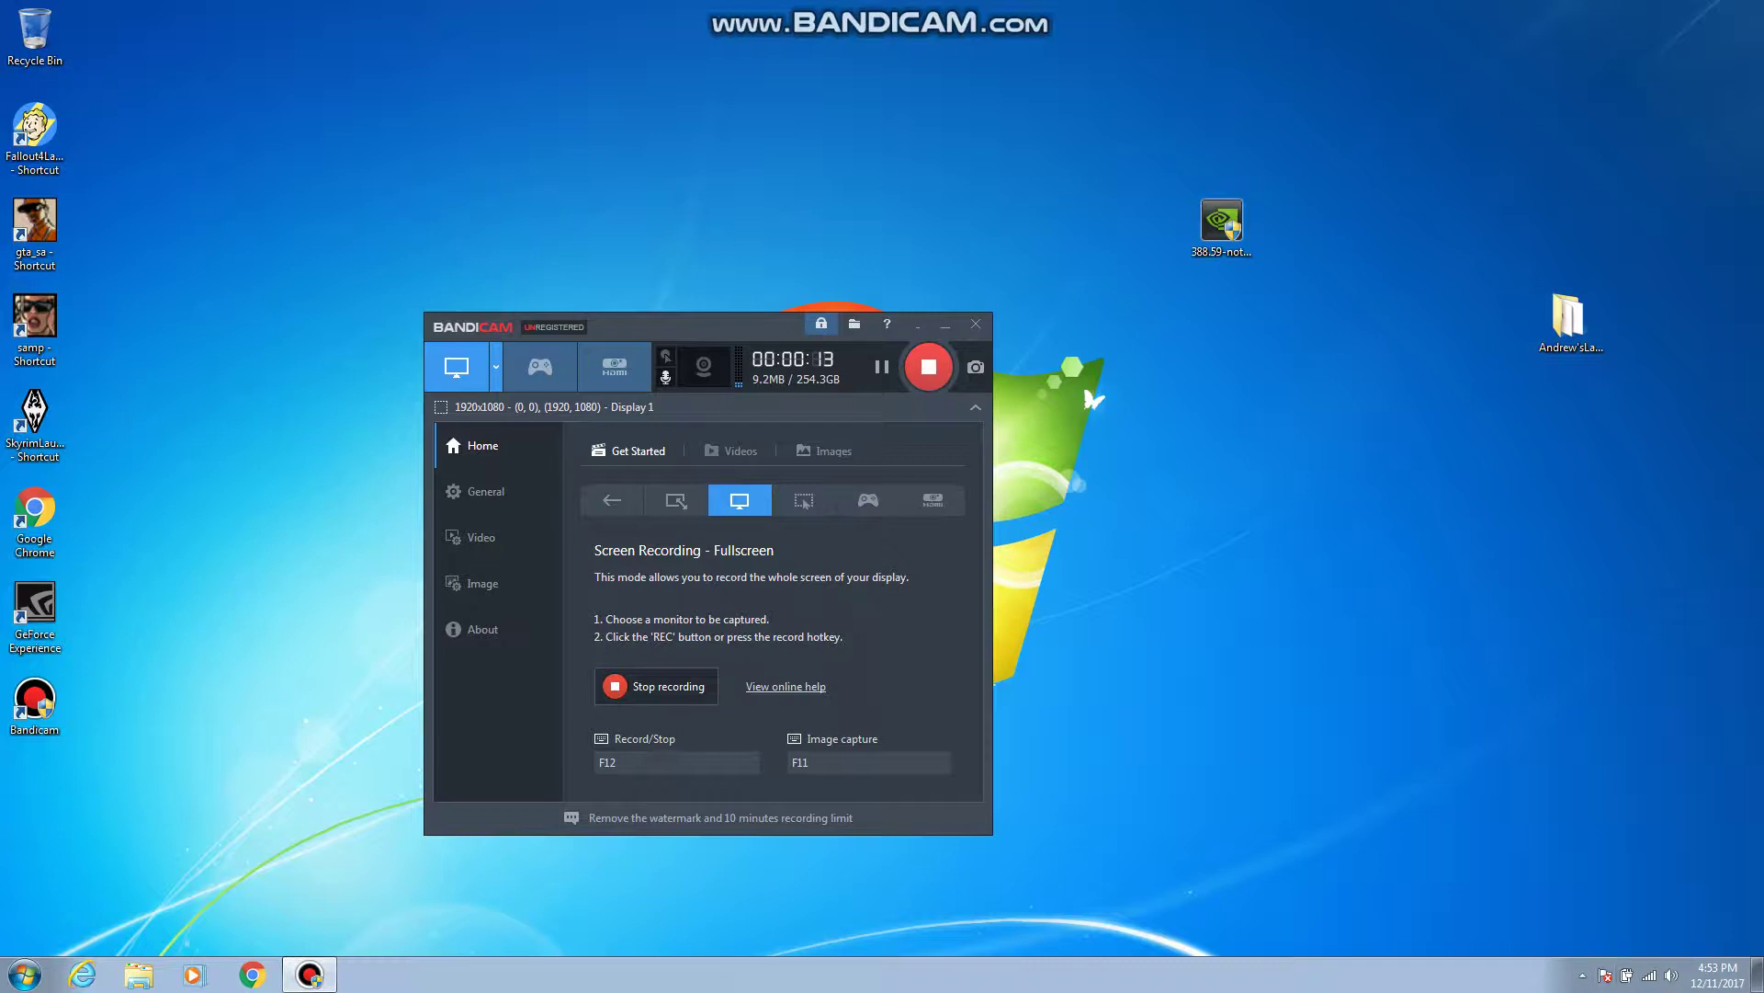
pyautogui.moveTo(662, 325); pyautogui.dragTo(532, 253)
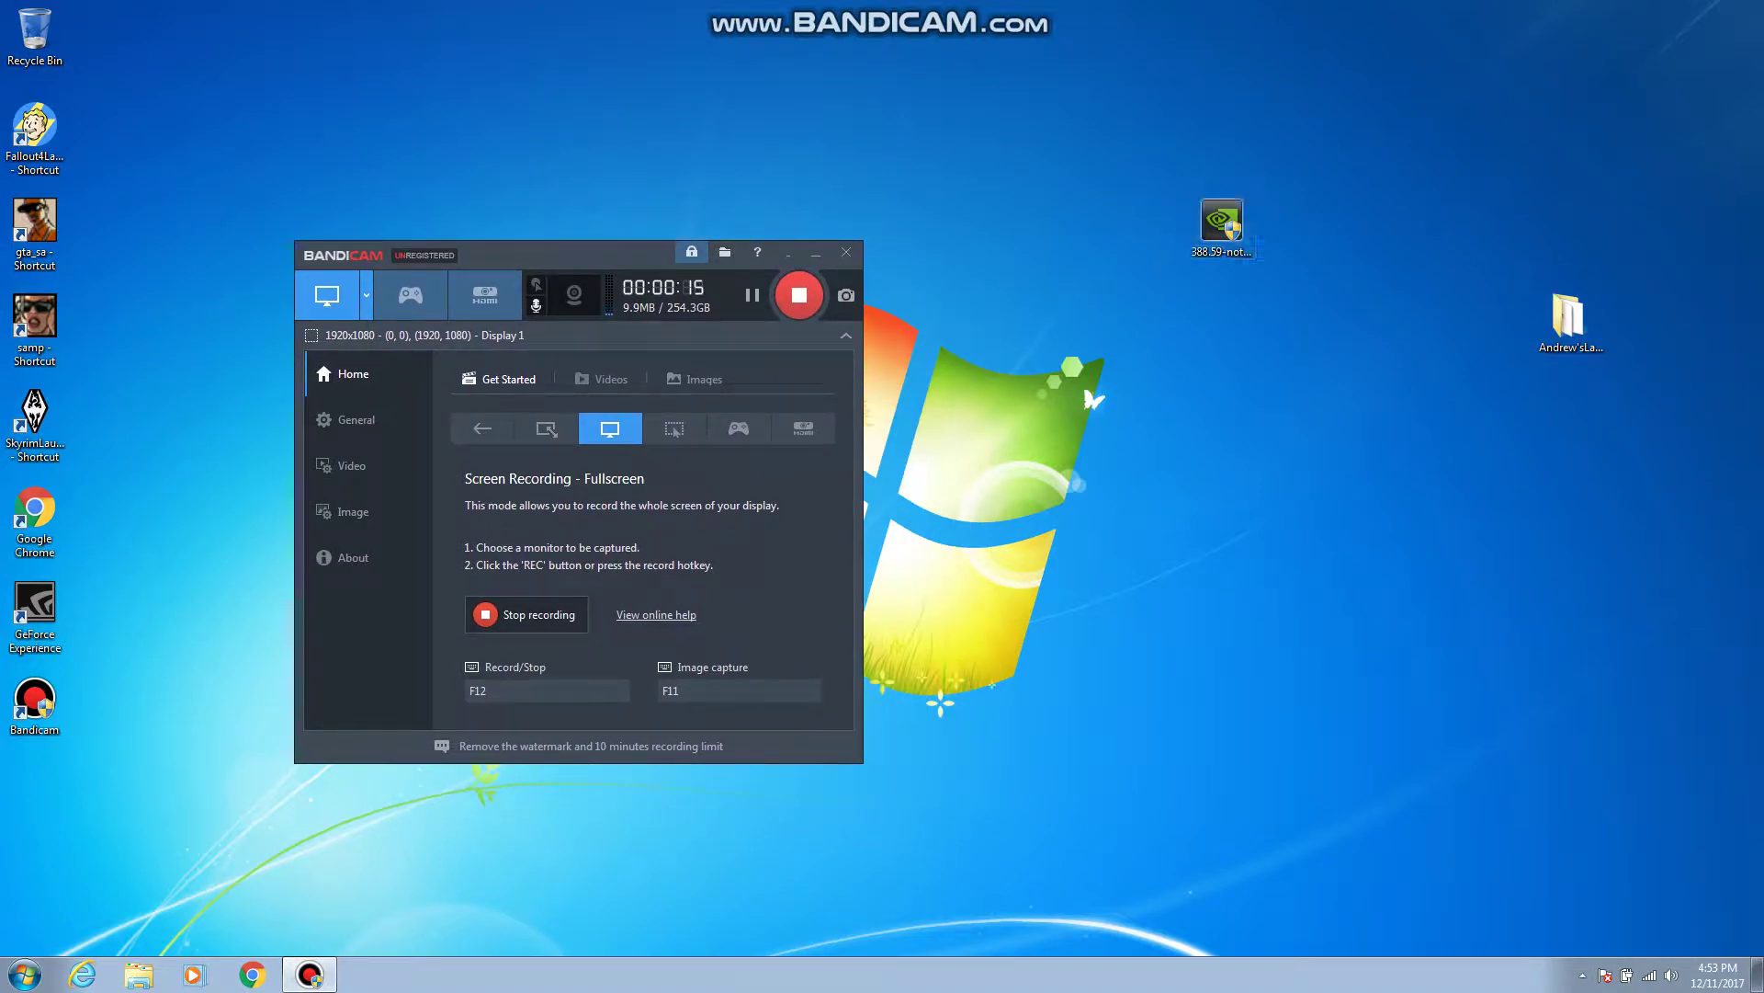
# Extract the 388.59 notebook driver installer on the desktop with 7-Zip into a folder of the same name on the desktop.
pyautogui.rightClick(1233, 235)
pyautogui.moveTo(1333, 327)
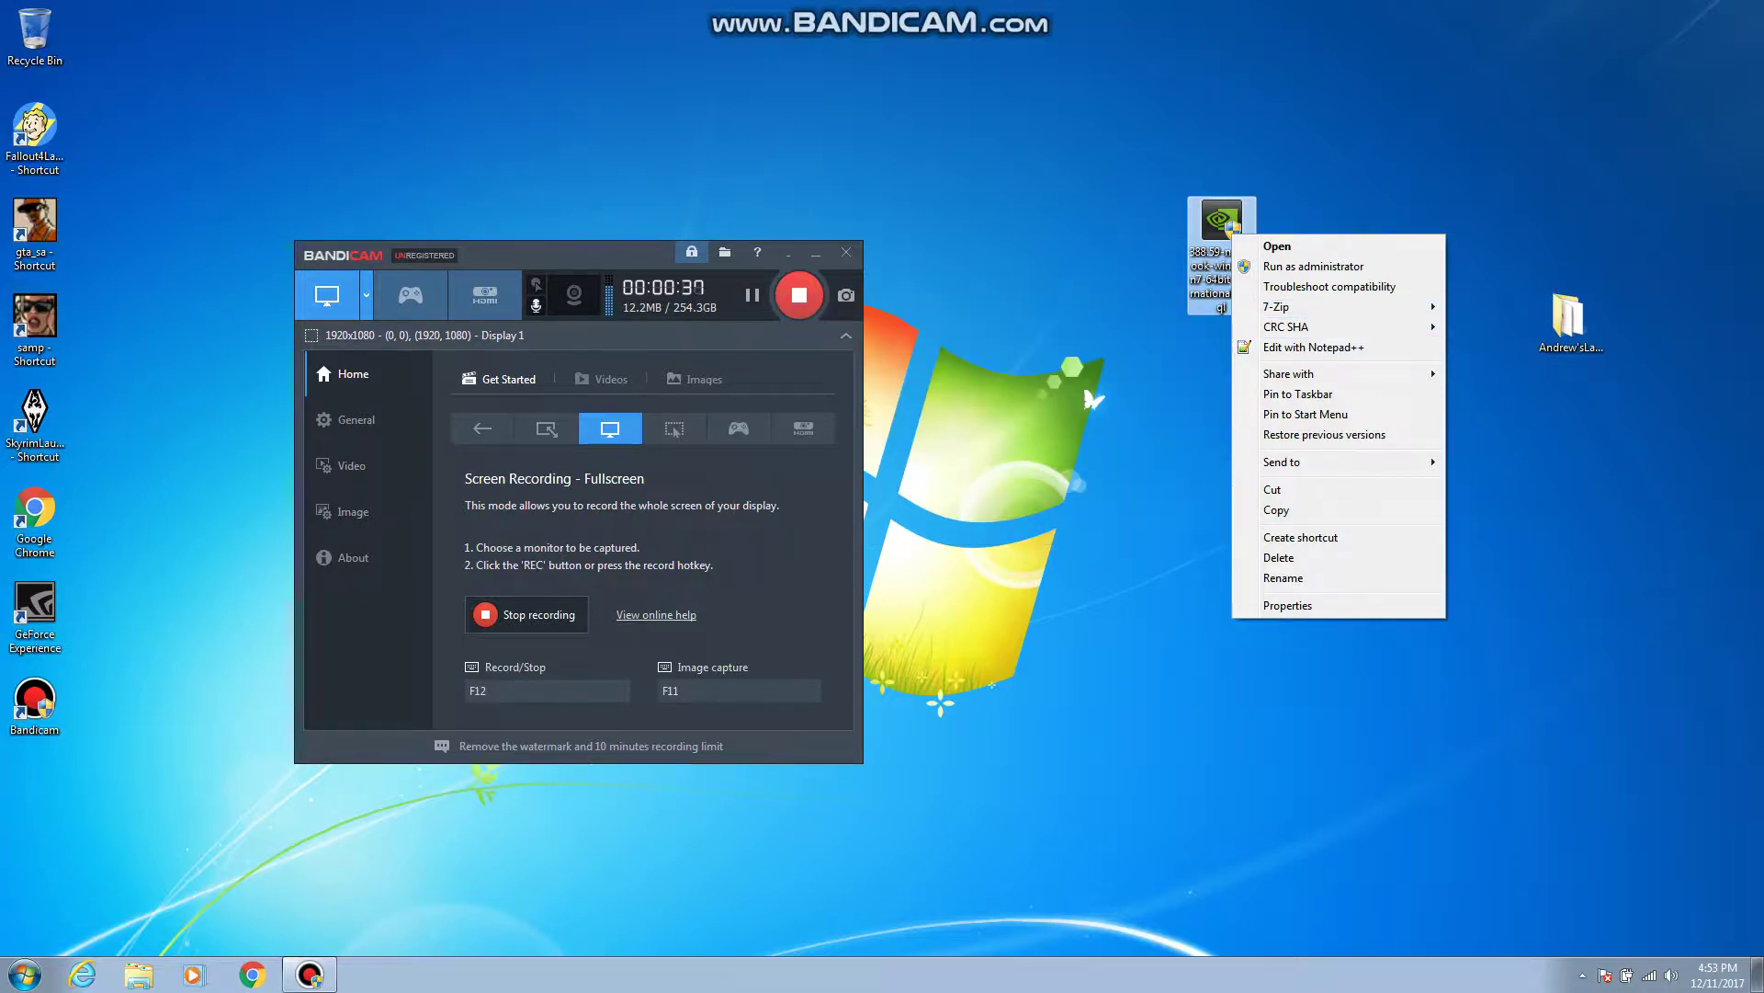
pyautogui.rightClick(1196, 251)
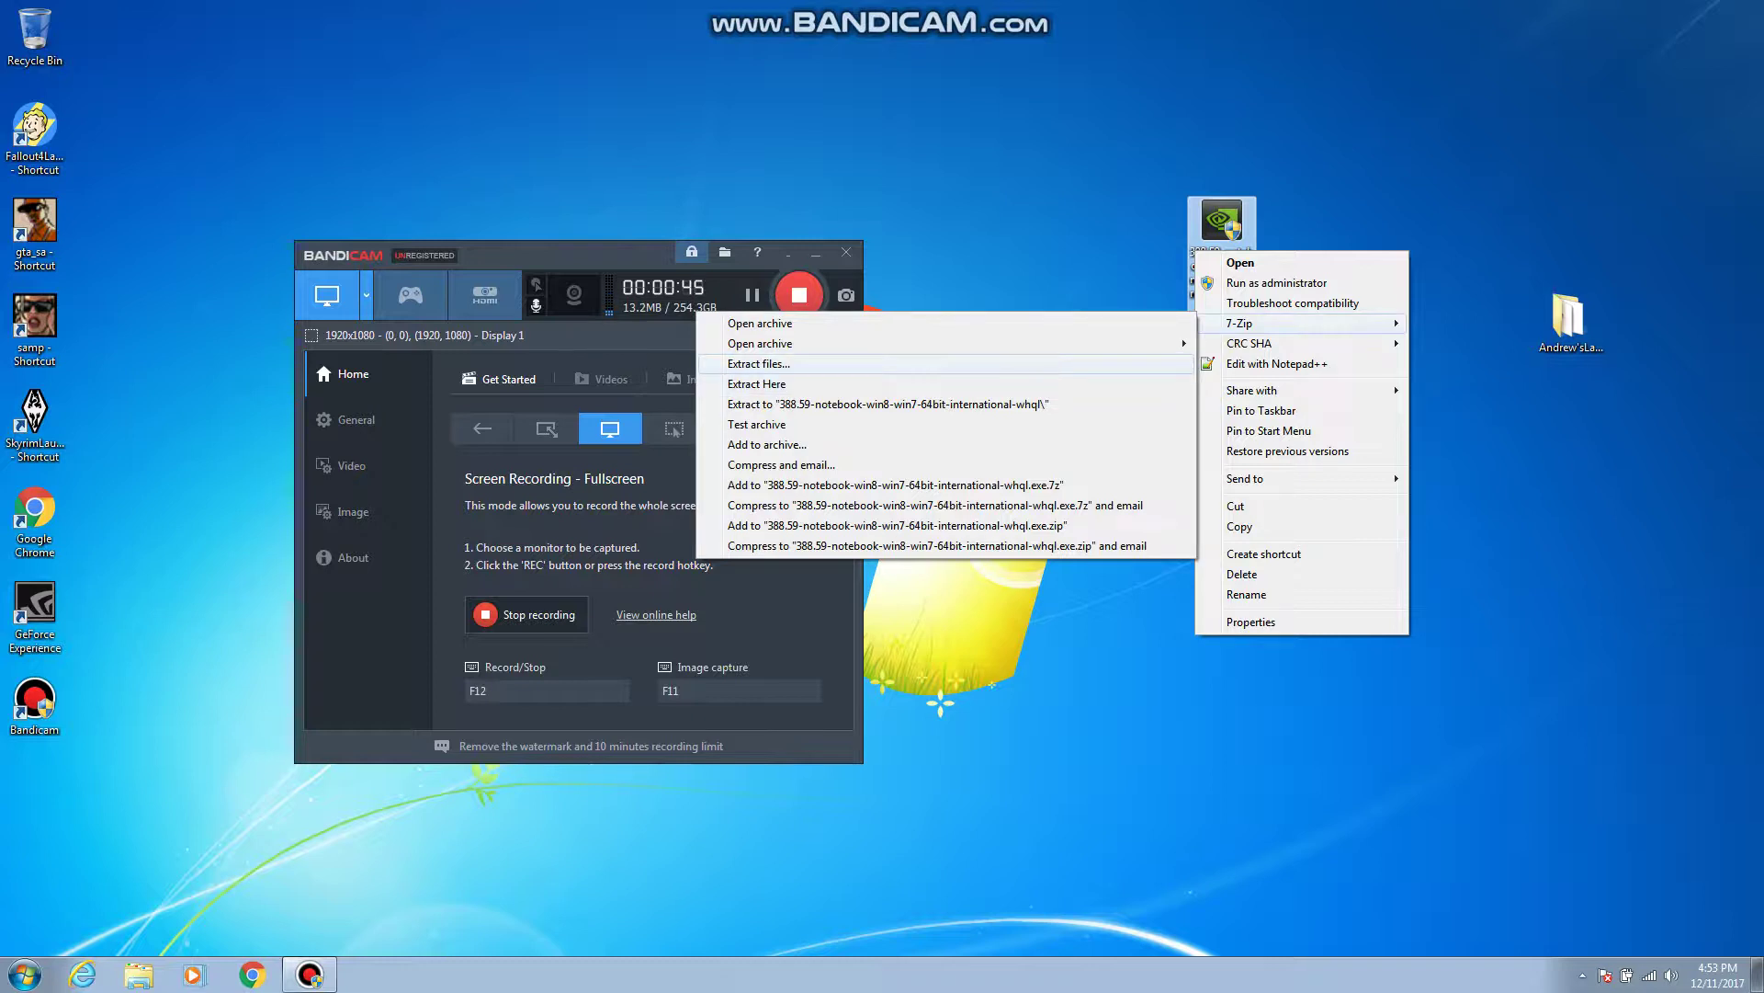
pyautogui.press('Return')
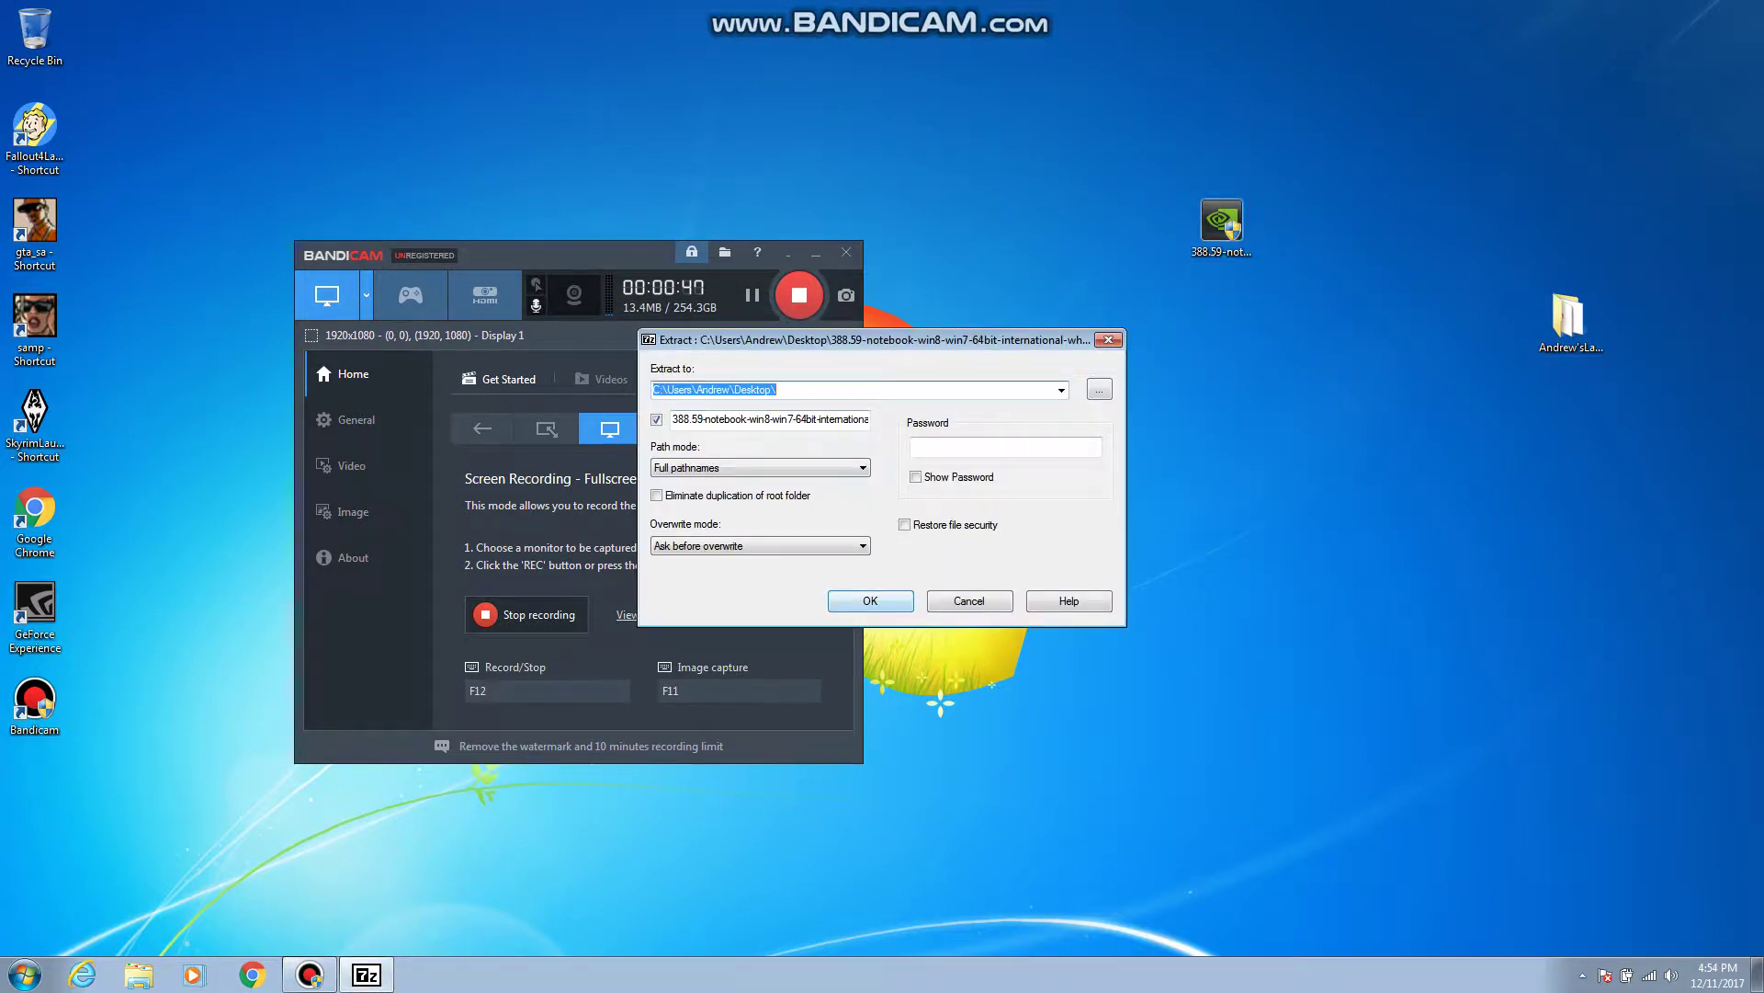
pyautogui.press('Return')
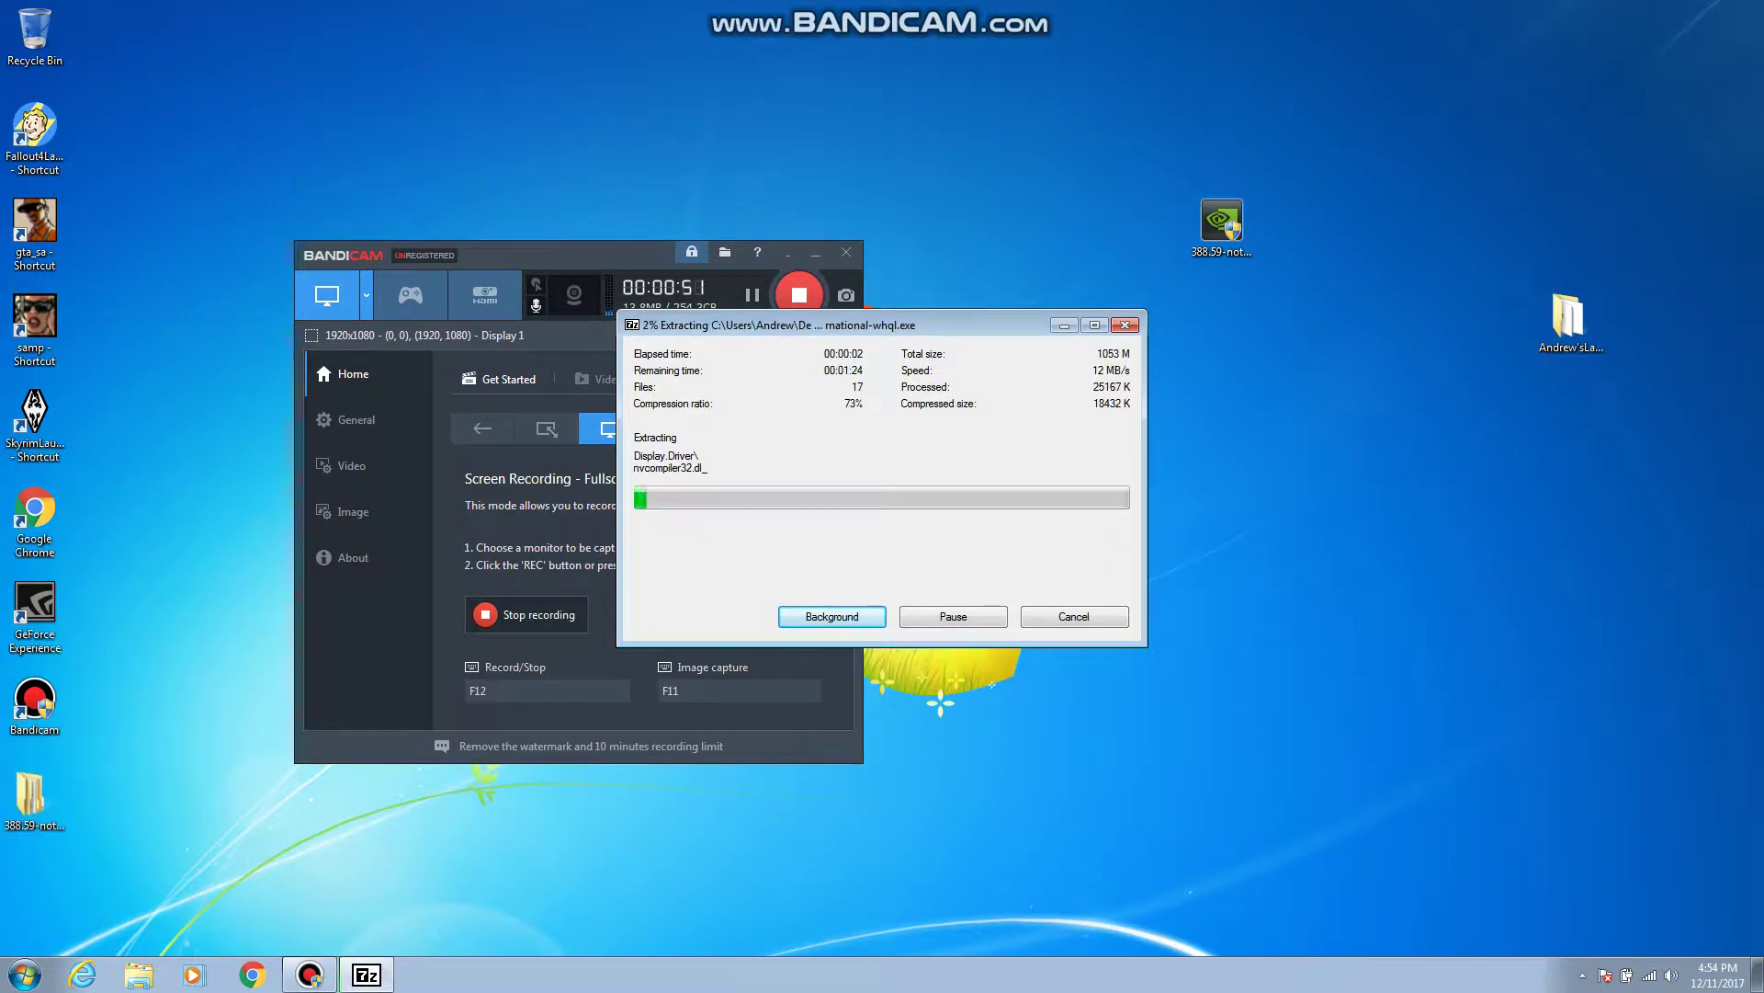
# Move the extracted 388.59 driver folder beside its installer on the desktop, and shift the extraction progress window out of the way.
pyautogui.click(35, 802)
pyautogui.moveTo(34, 798); pyautogui.dragTo(1291, 227)
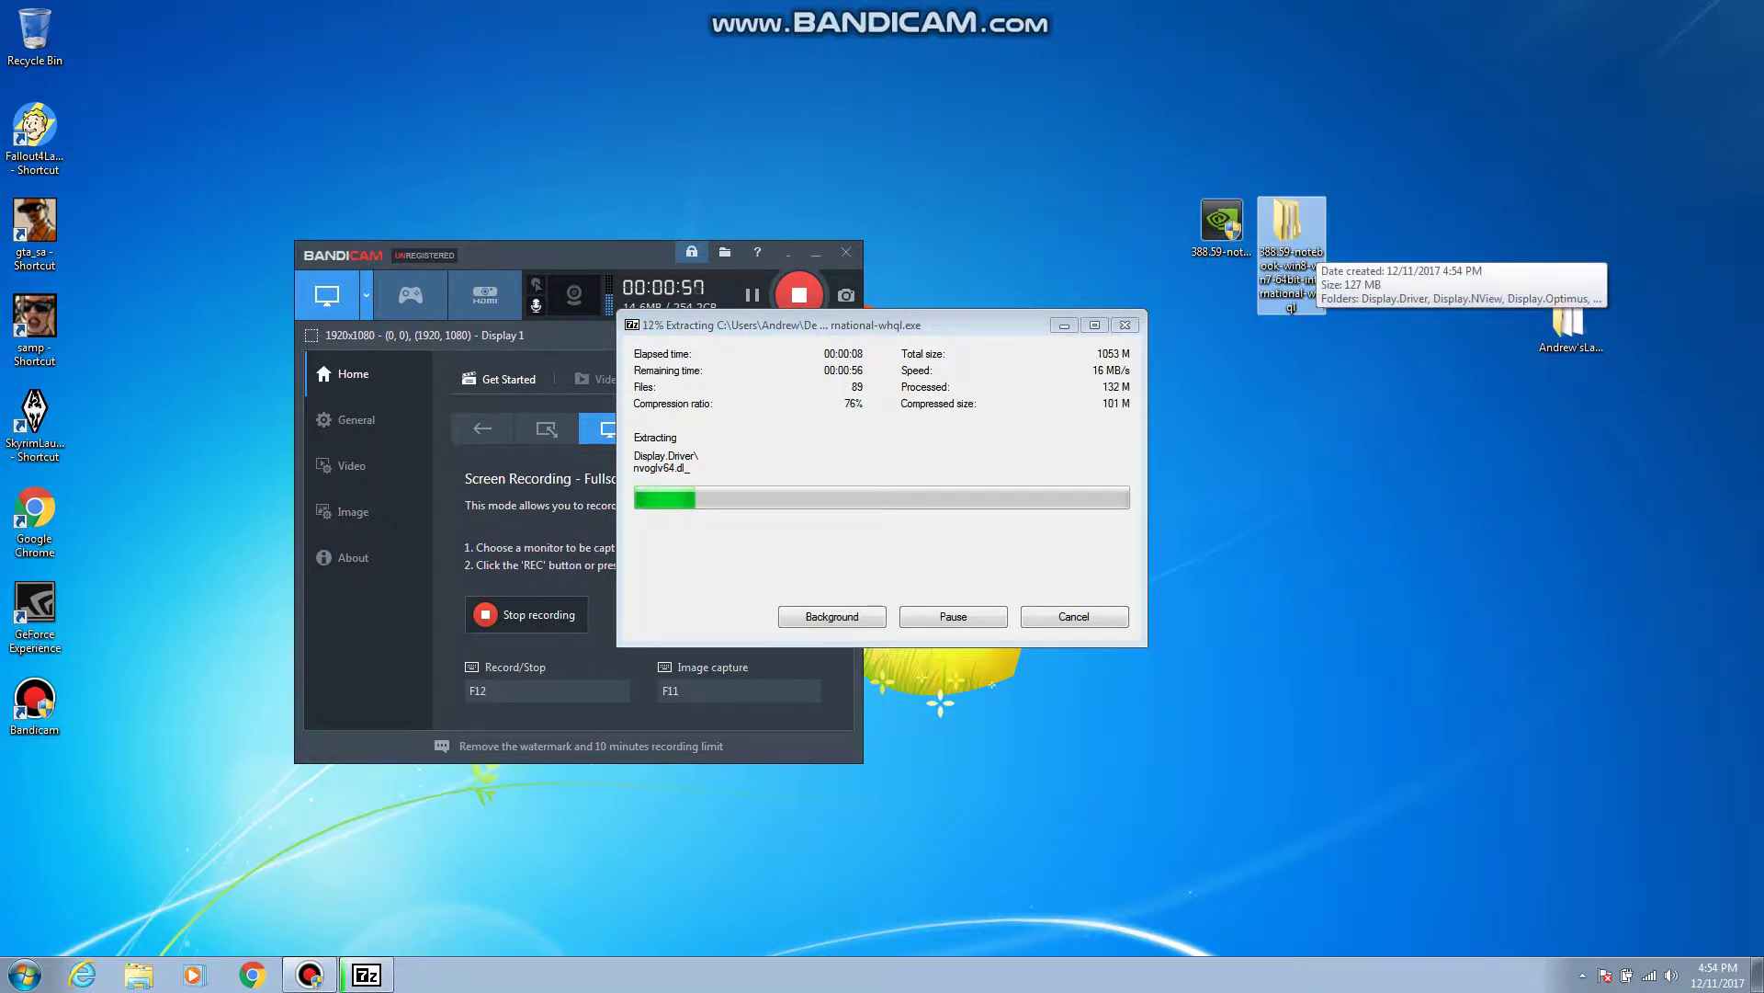
pyautogui.moveTo(827, 325); pyautogui.dragTo(1199, 393)
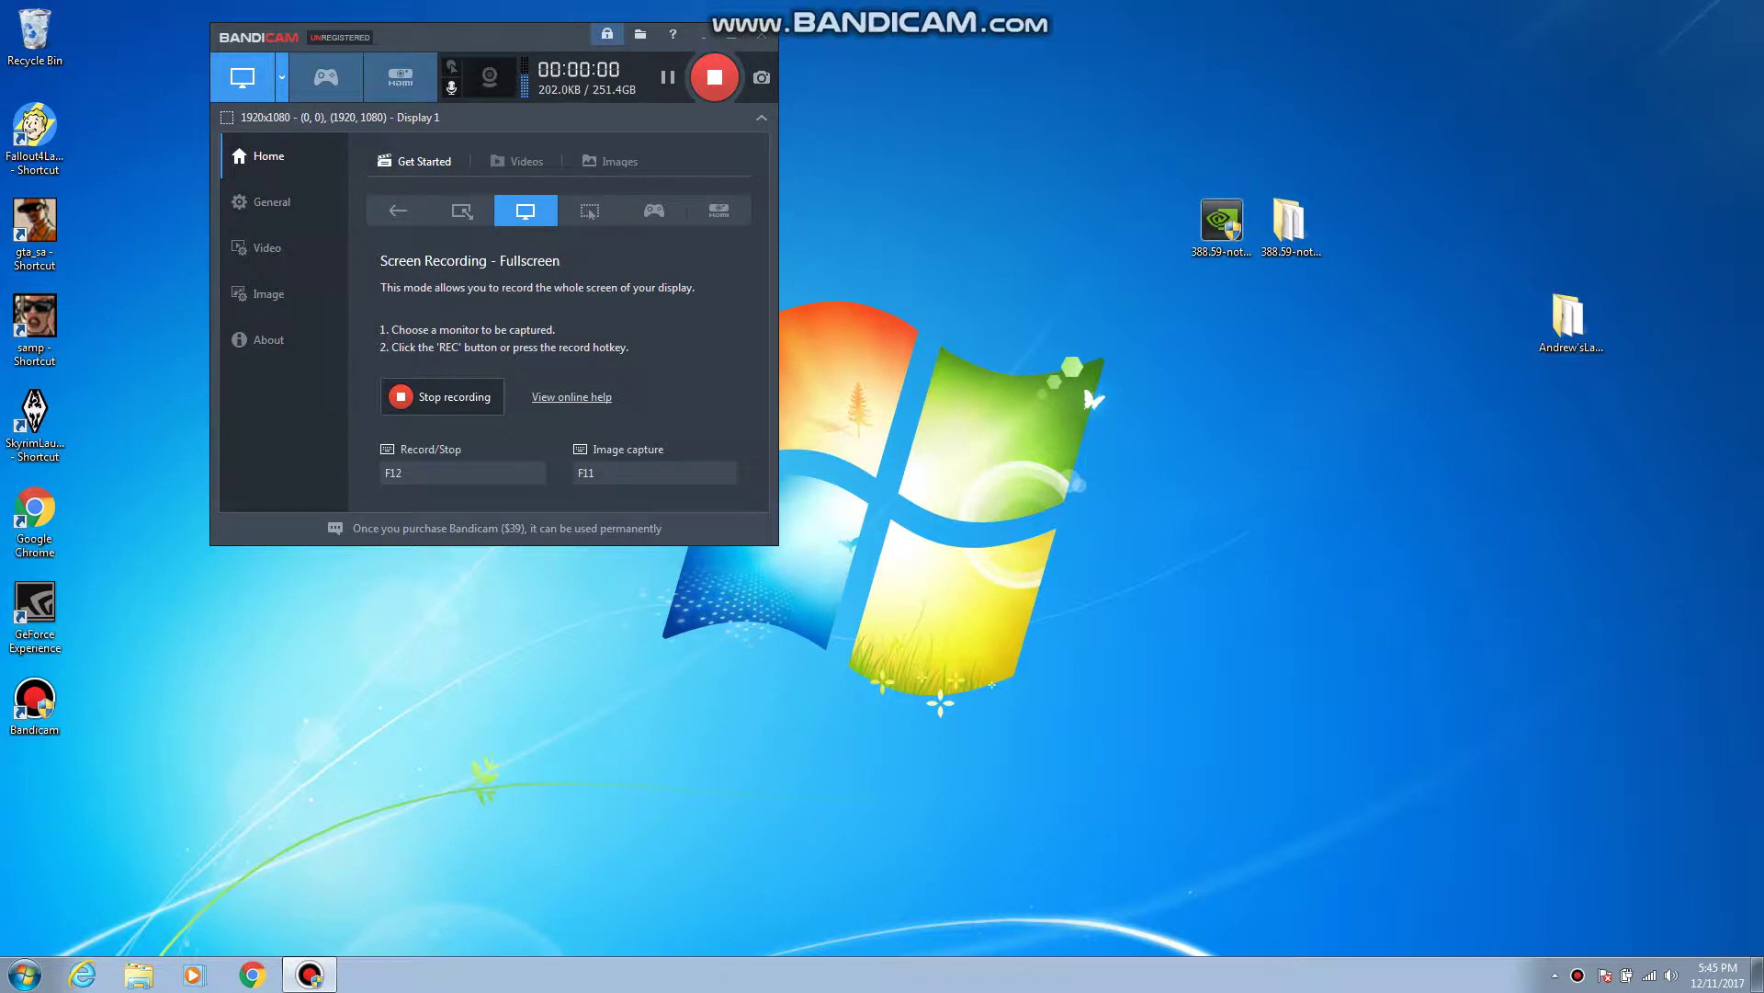
# Open the nvami setup information file from the extracted driver's Display.Driver folder in Notepad++.
pyautogui.click(1221, 225)
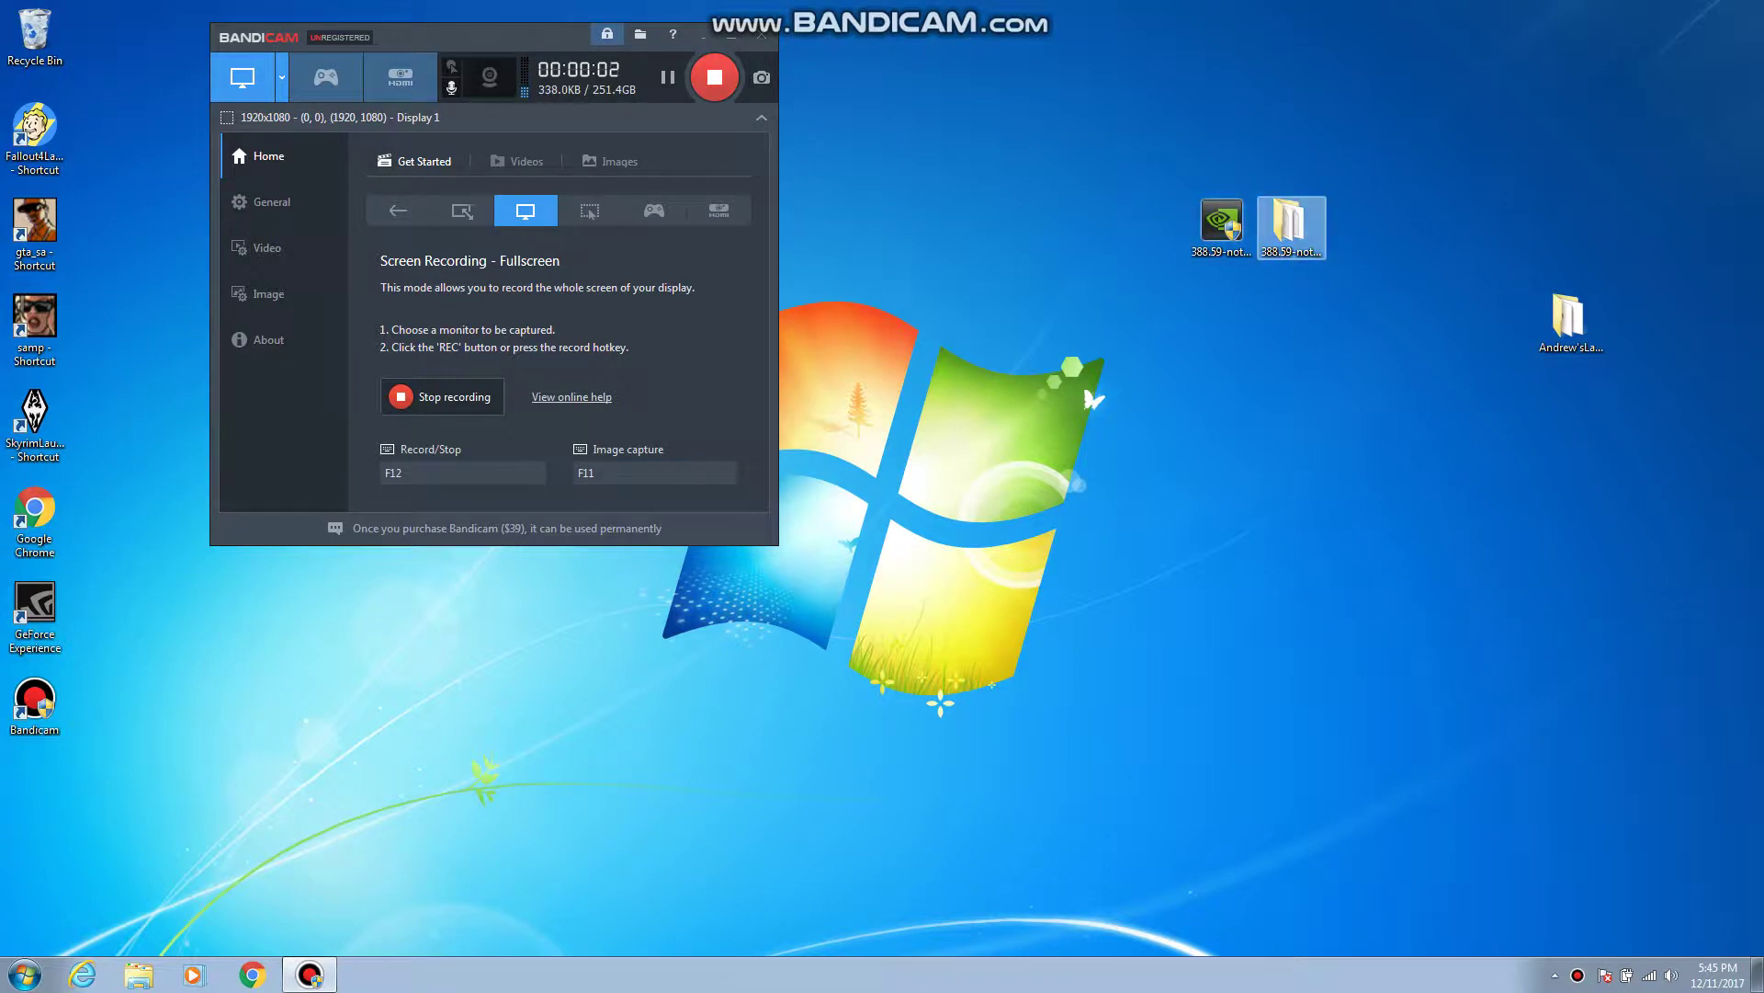
pyautogui.doubleClick(1289, 221)
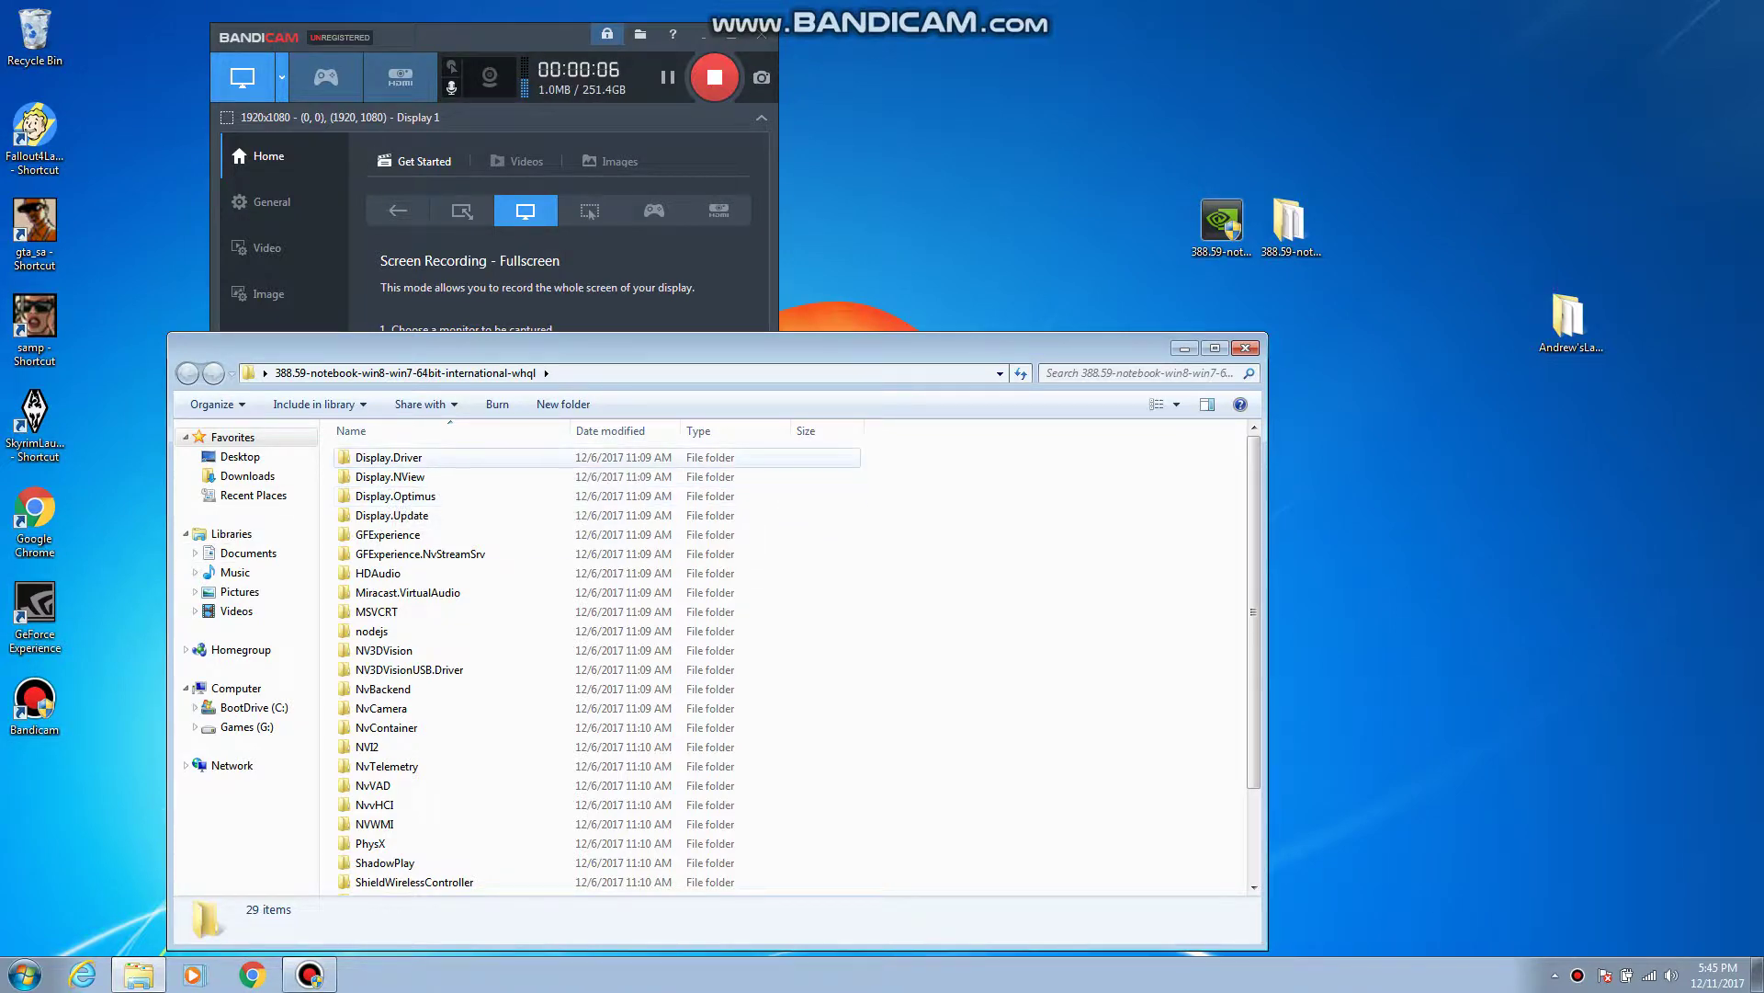
pyautogui.doubleClick(389, 457)
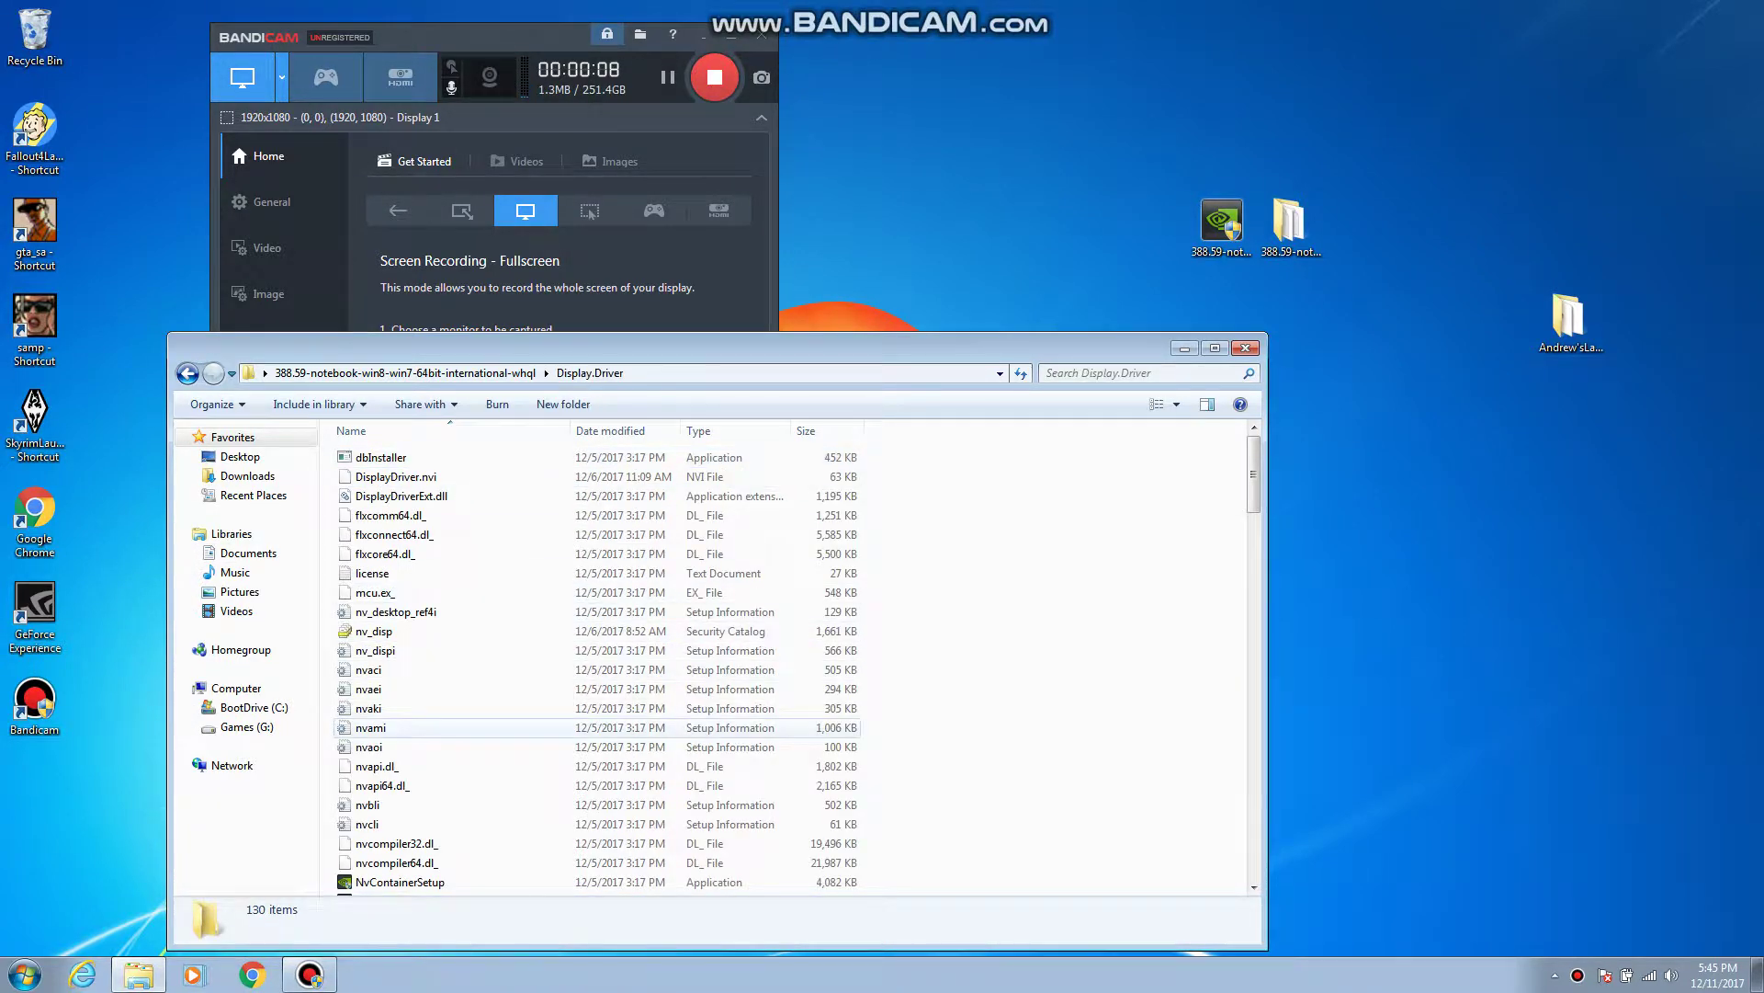
pyautogui.rightClick(382, 729)
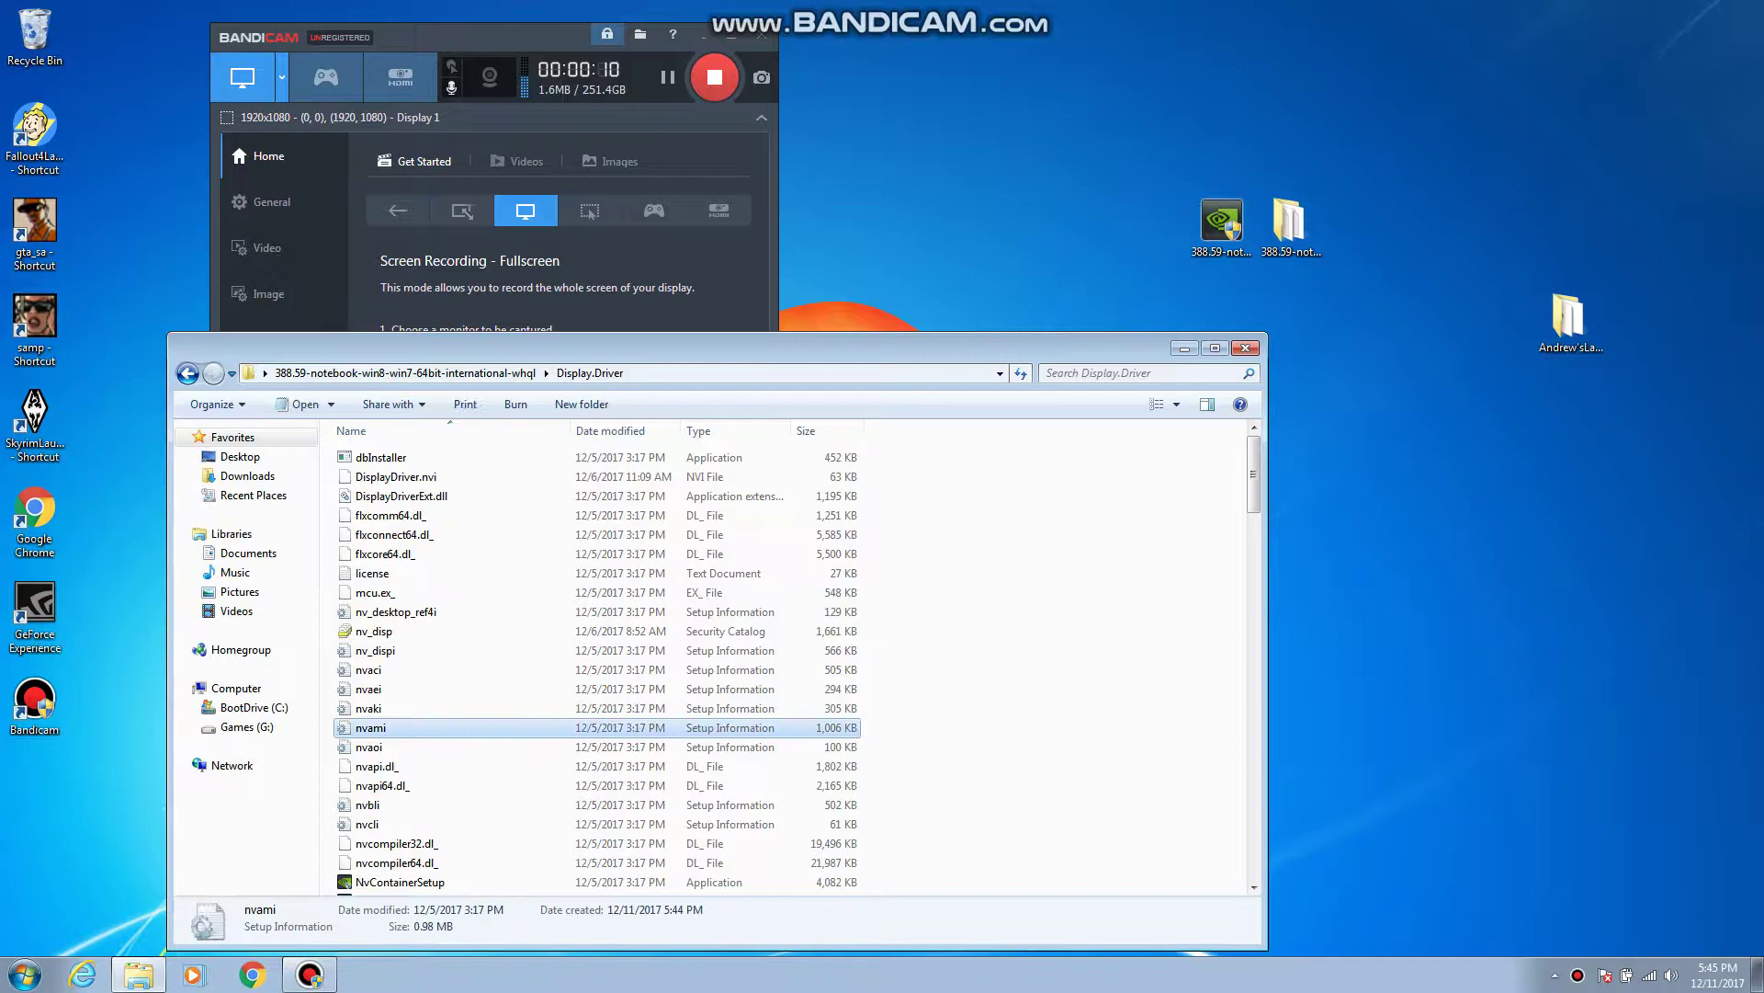
pyautogui.click(463, 478)
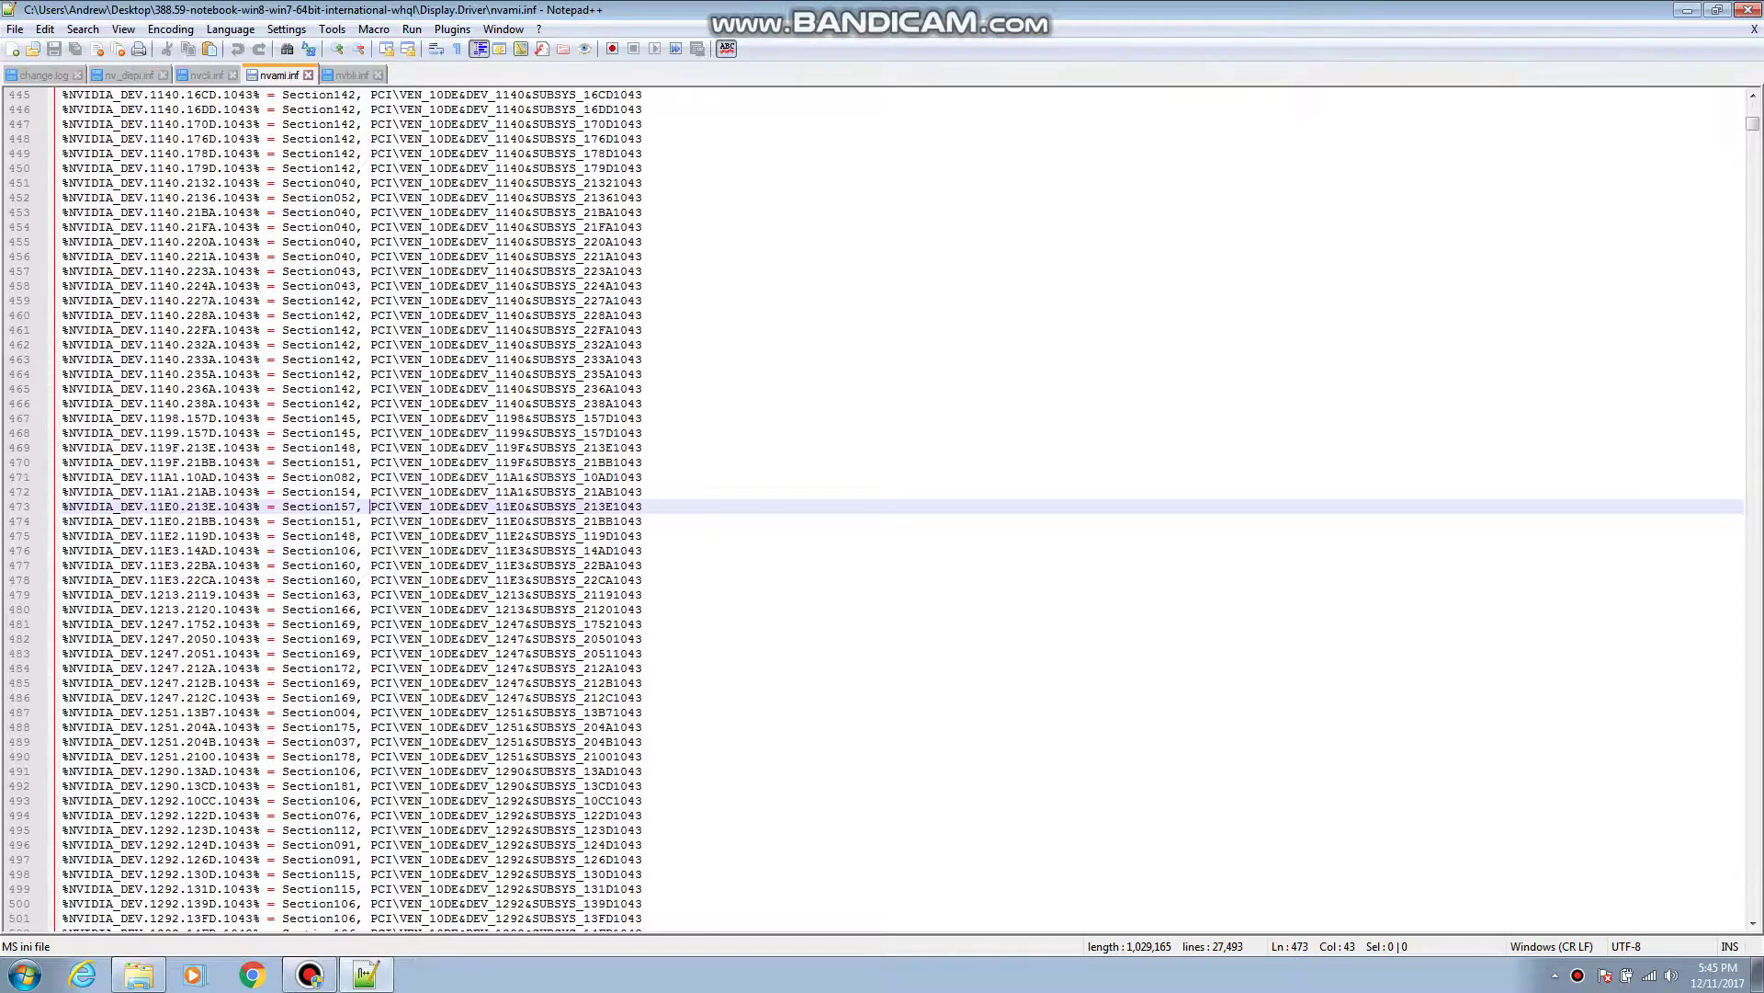
# Locate the first GeForce GTX 770M entry in the device names near the file's end and copy its ID, NVIDIA_DEV.11E0.213E.1043.
pyautogui.scroll(-20, 882, 506)
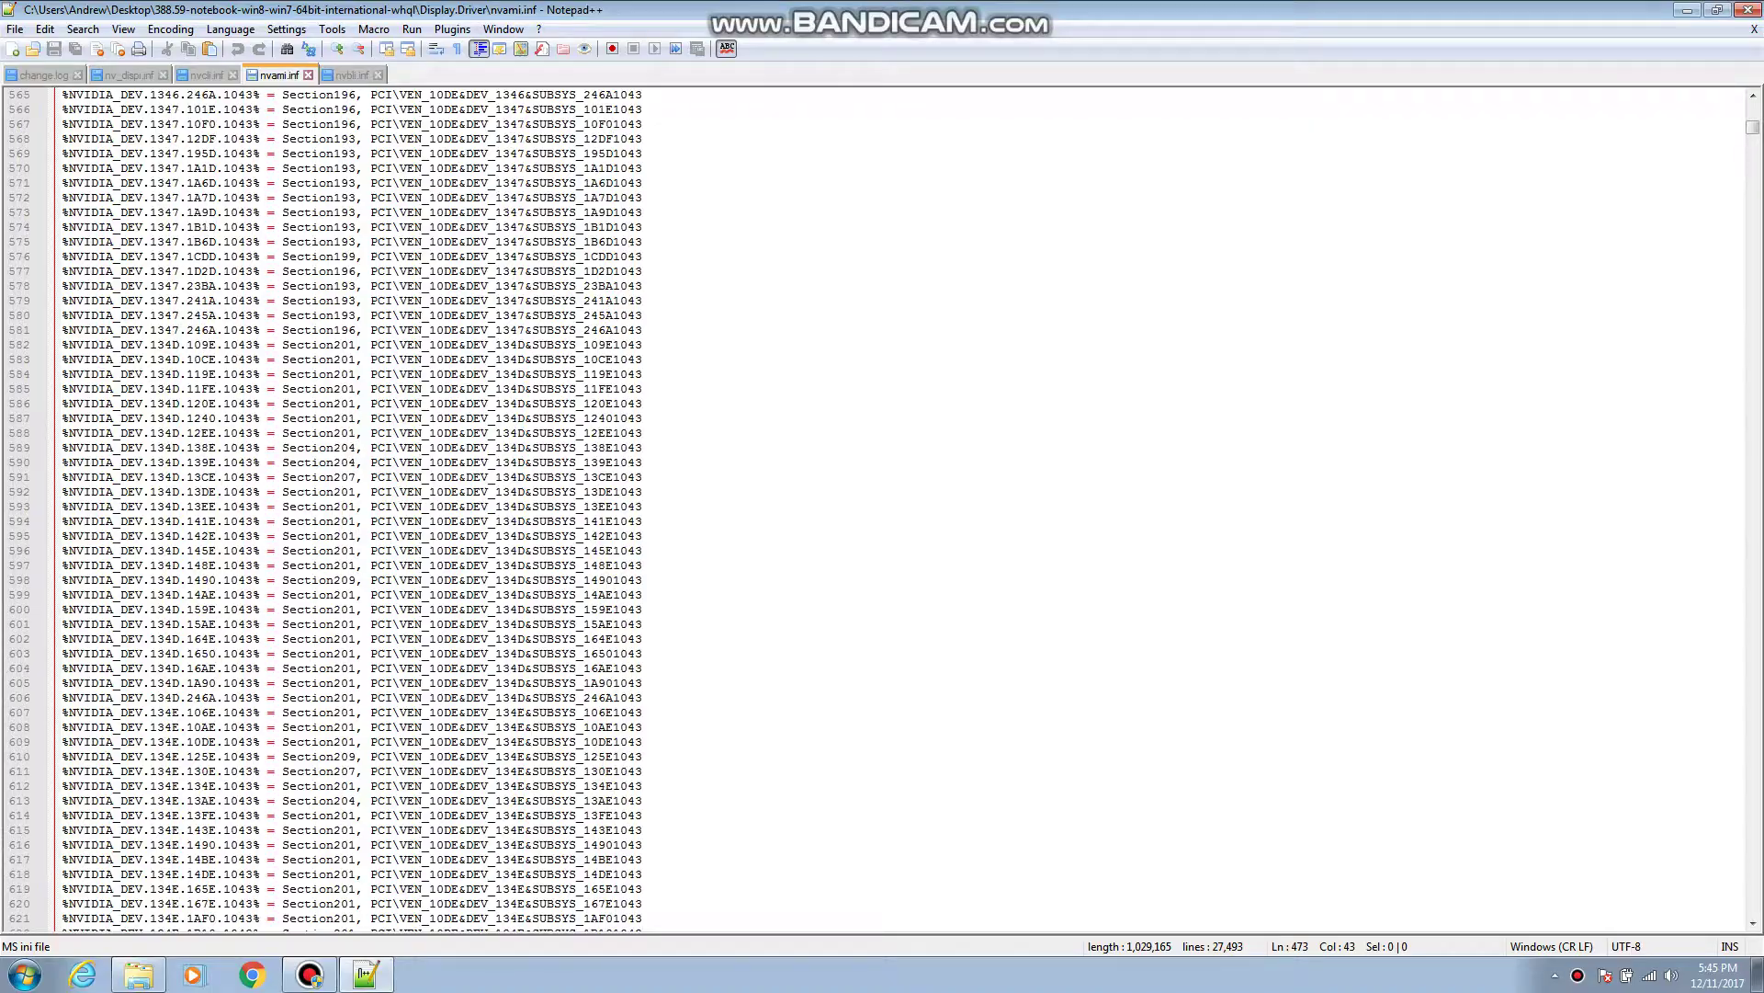
pyautogui.moveTo(1752, 127); pyautogui.dragTo(1753, 908)
pyautogui.scroll(11, 882, 505)
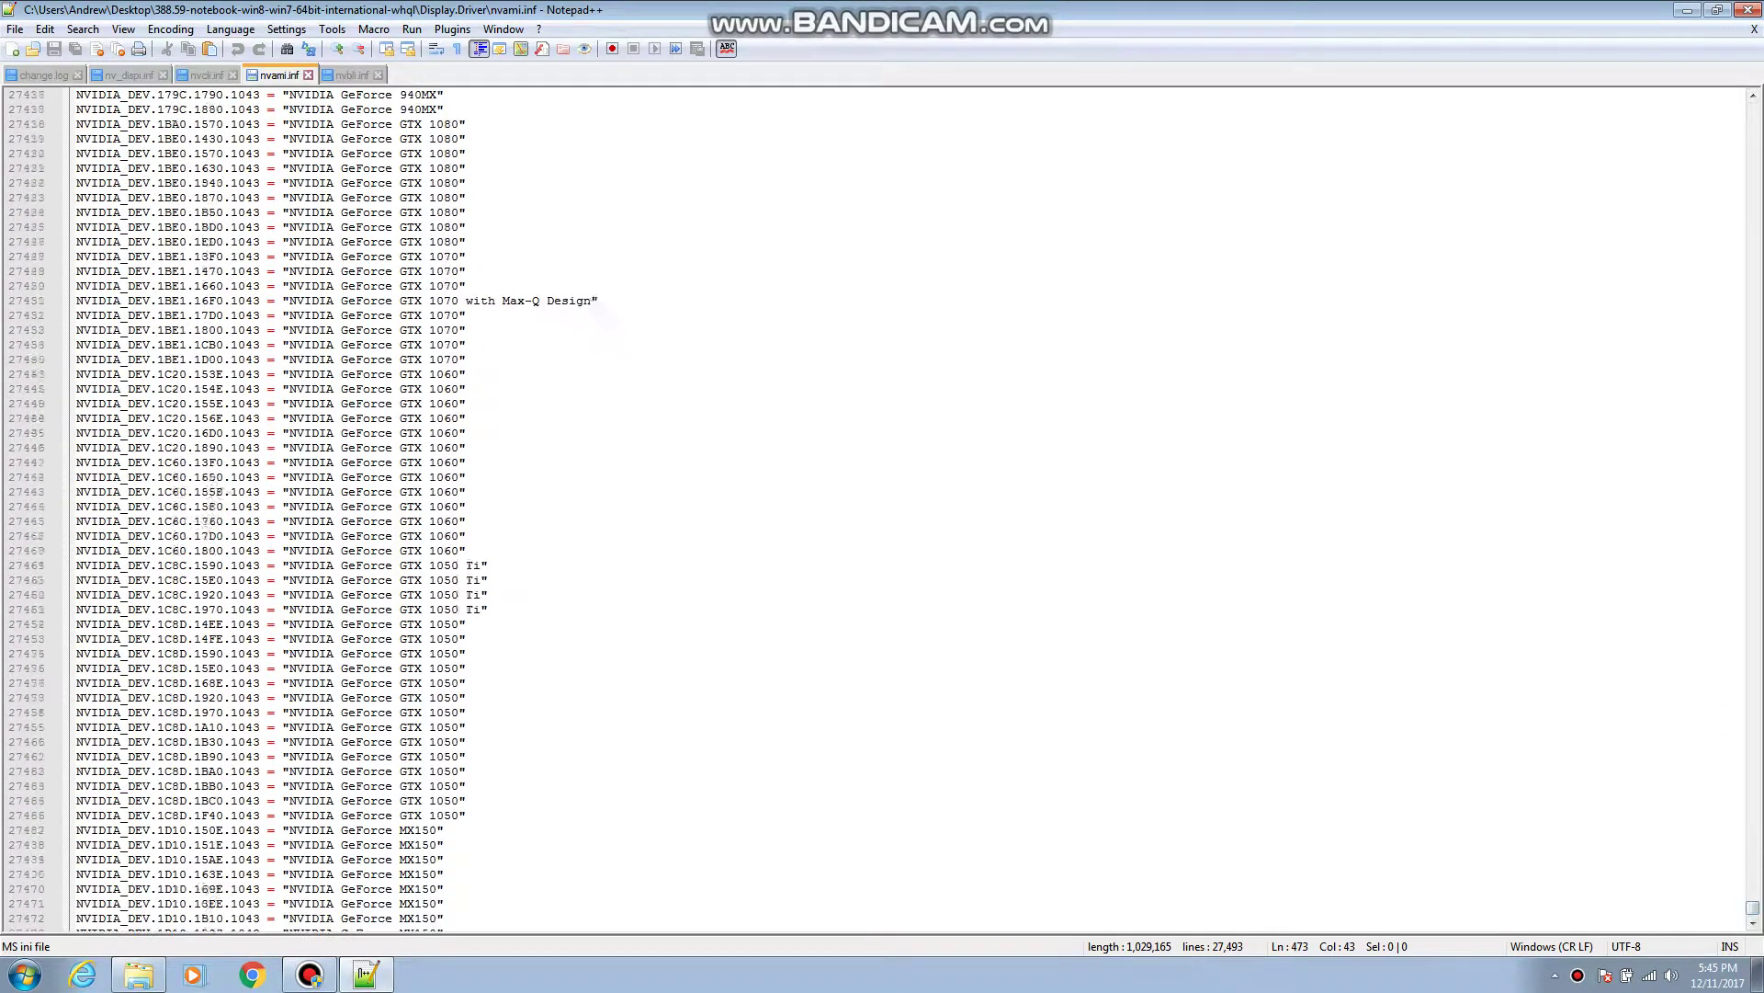
pyautogui.scroll(6, 882, 506)
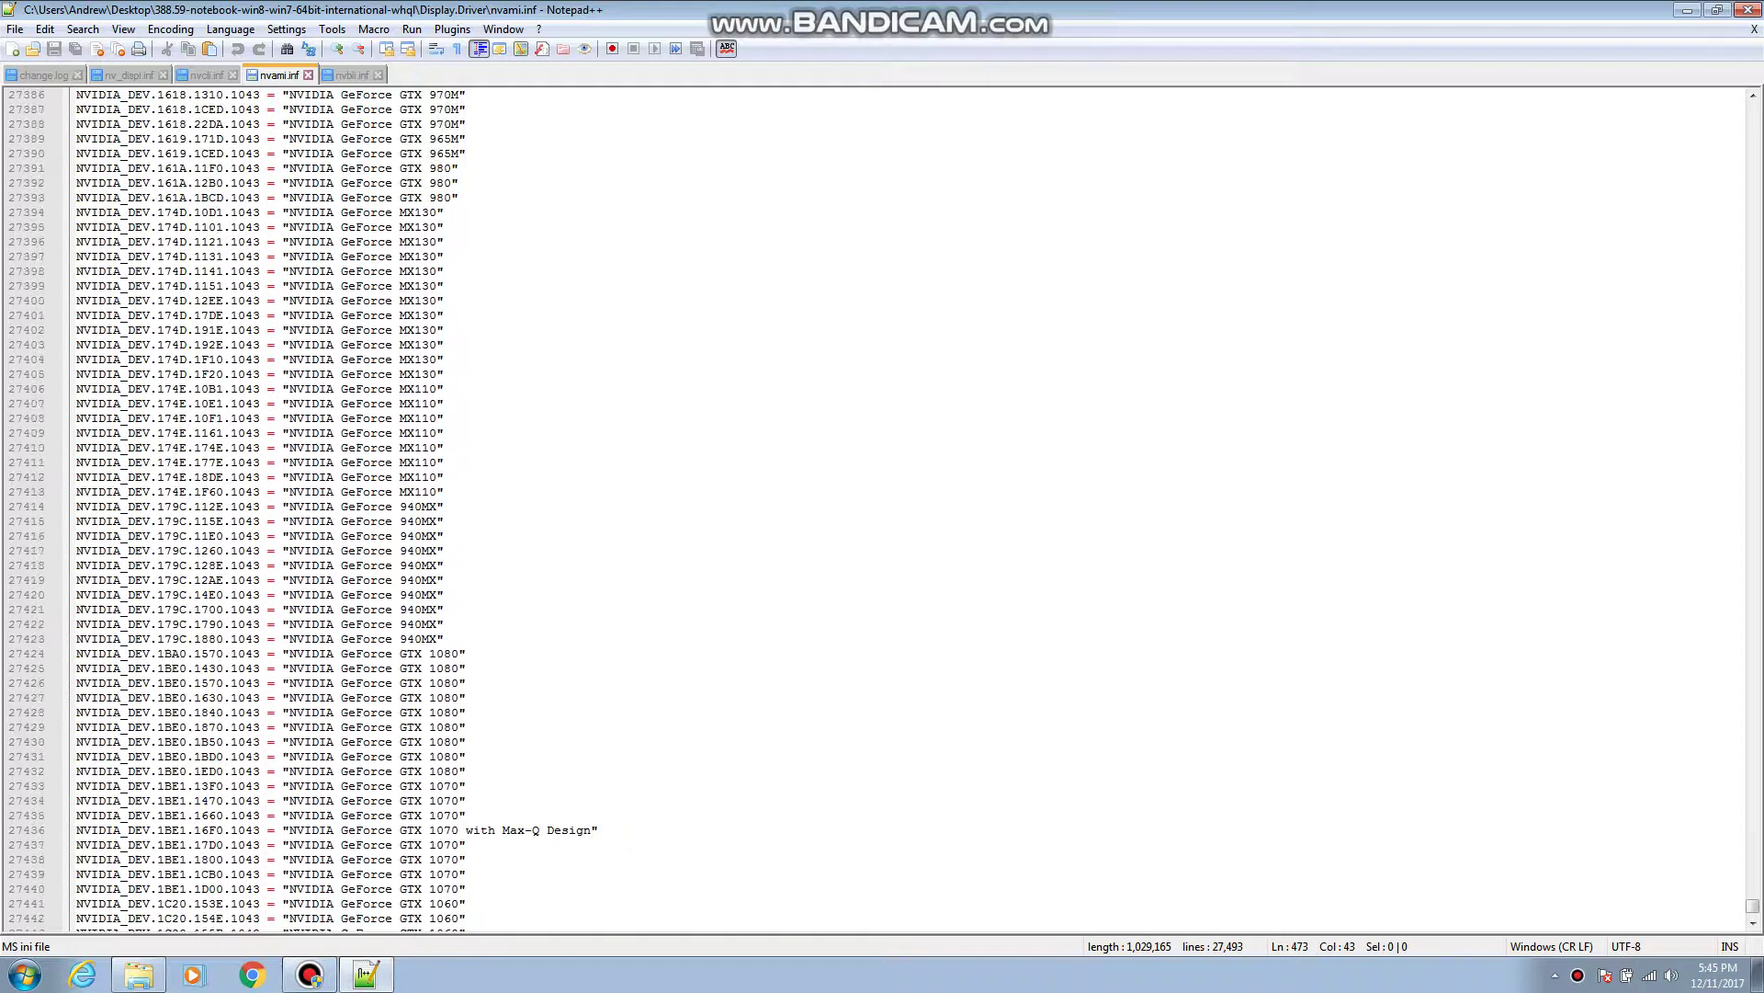
pyautogui.scroll(5, 882, 505)
pyautogui.scroll(4, 882, 505)
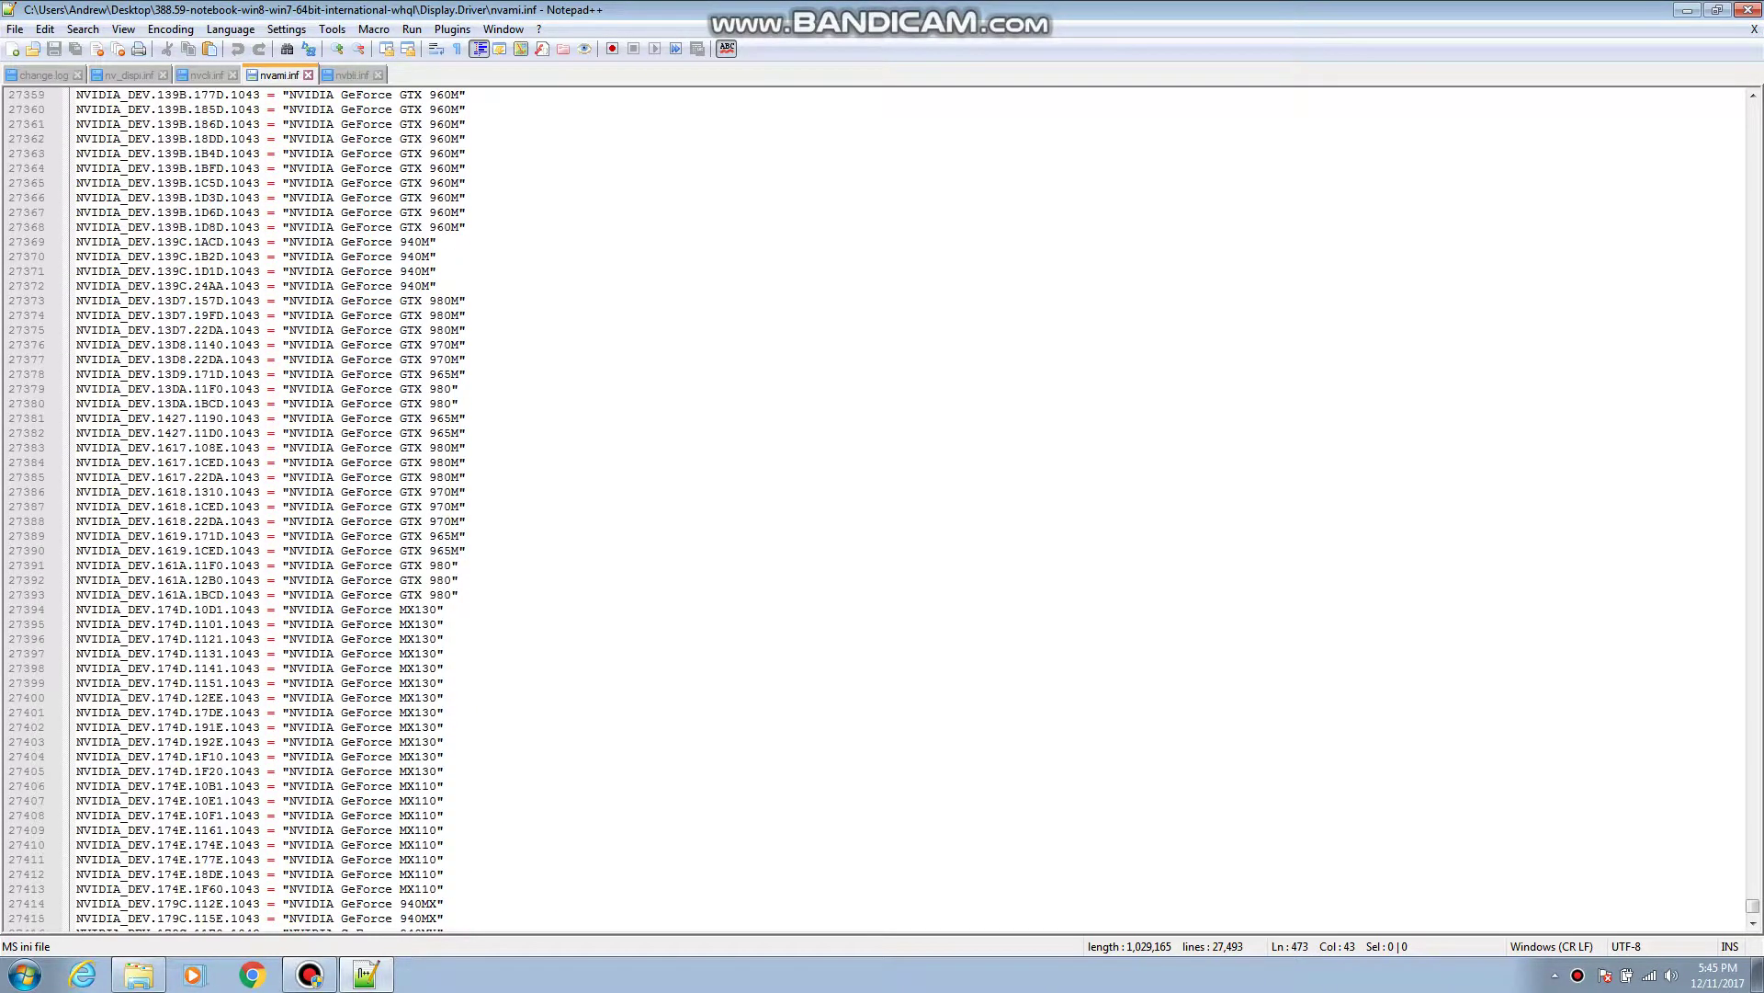
pyautogui.scroll(20, 882, 506)
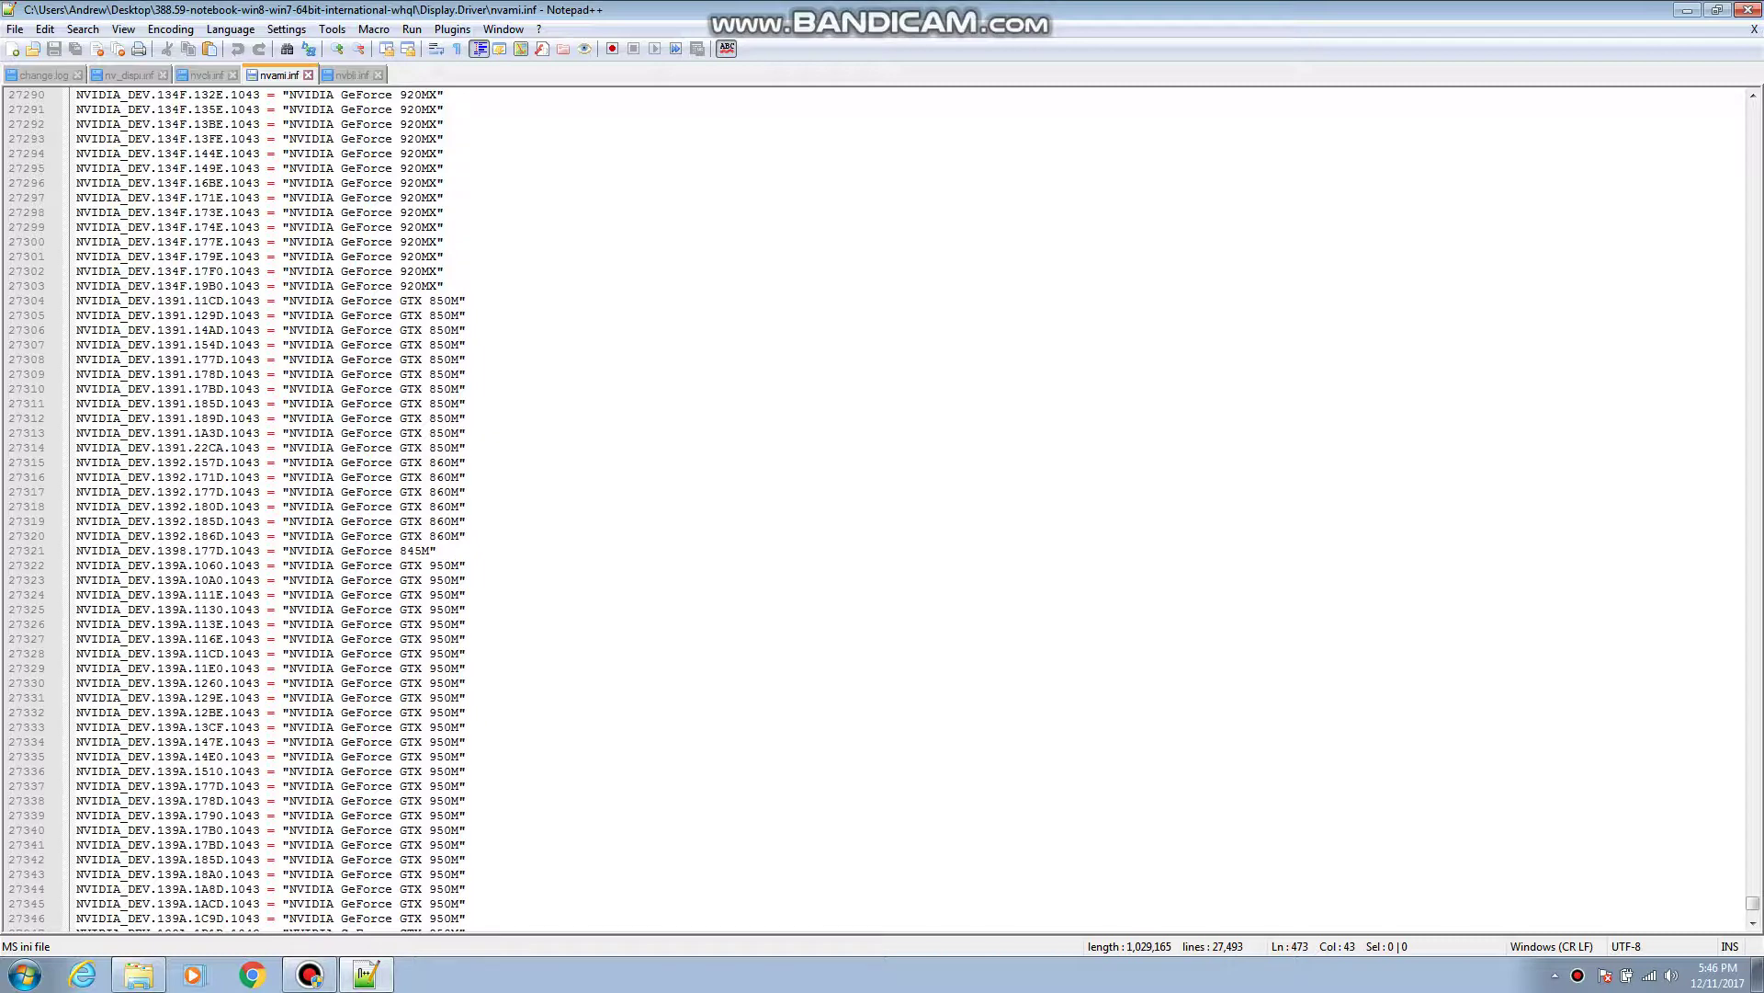
pyautogui.scroll(20, 882, 506)
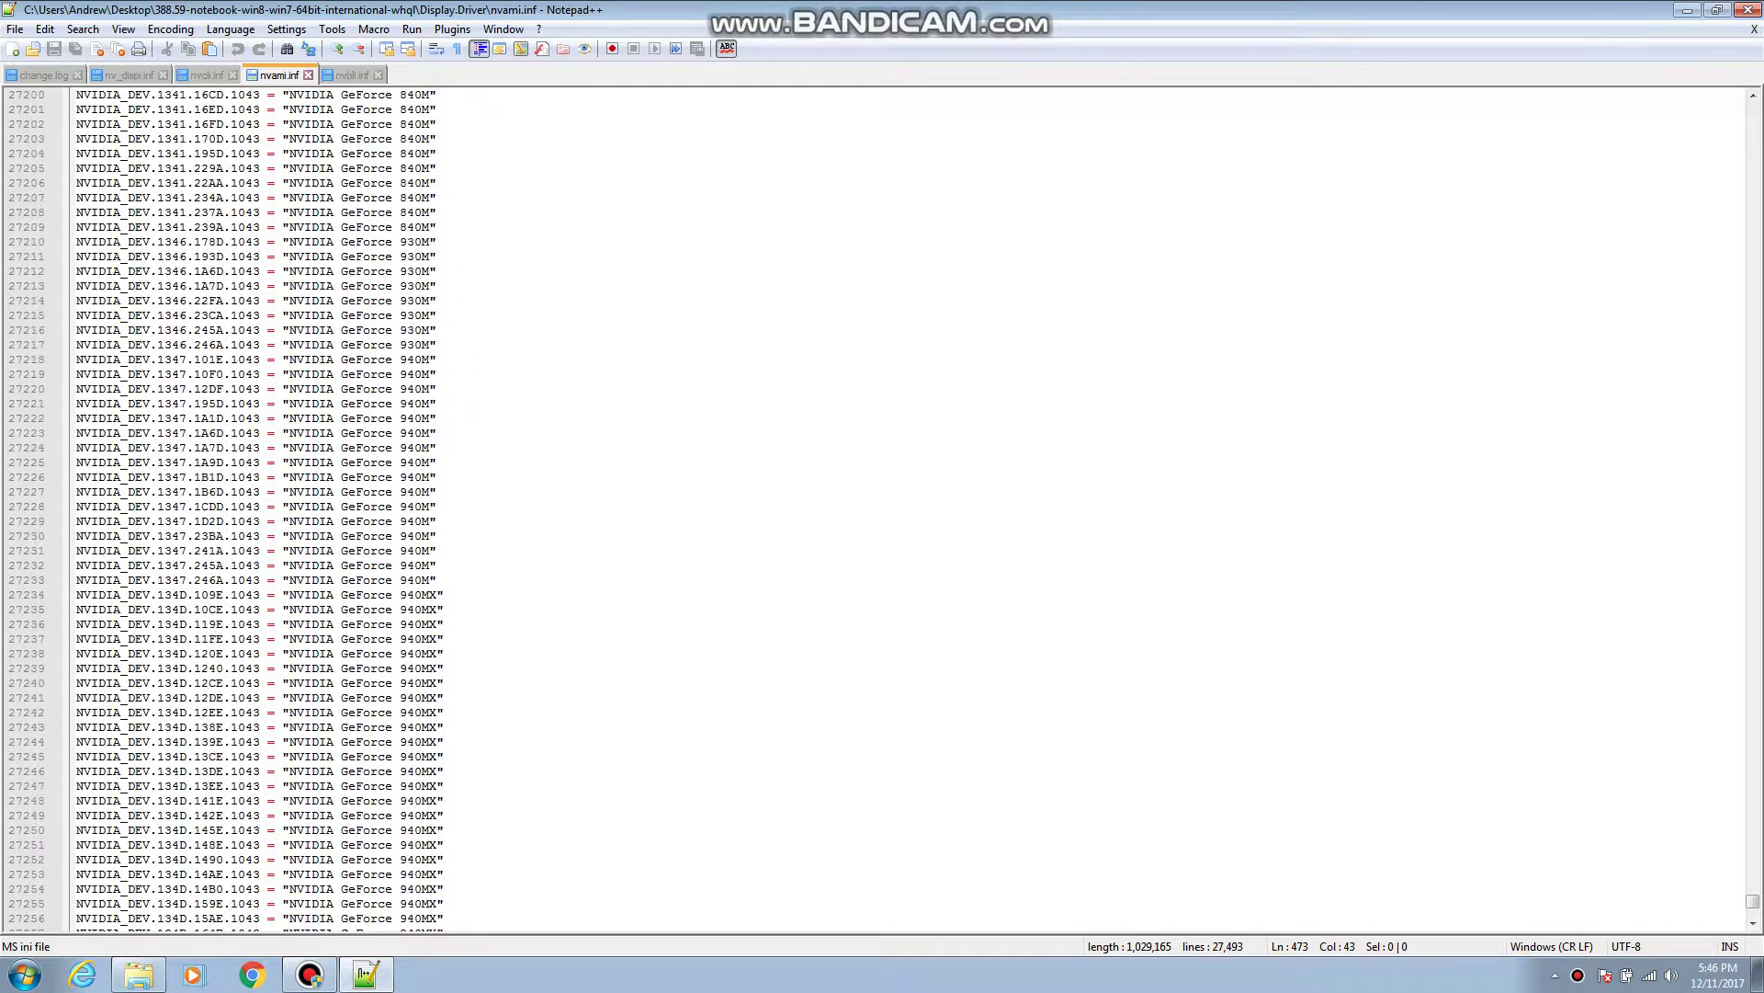
pyautogui.scroll(20, 882, 505)
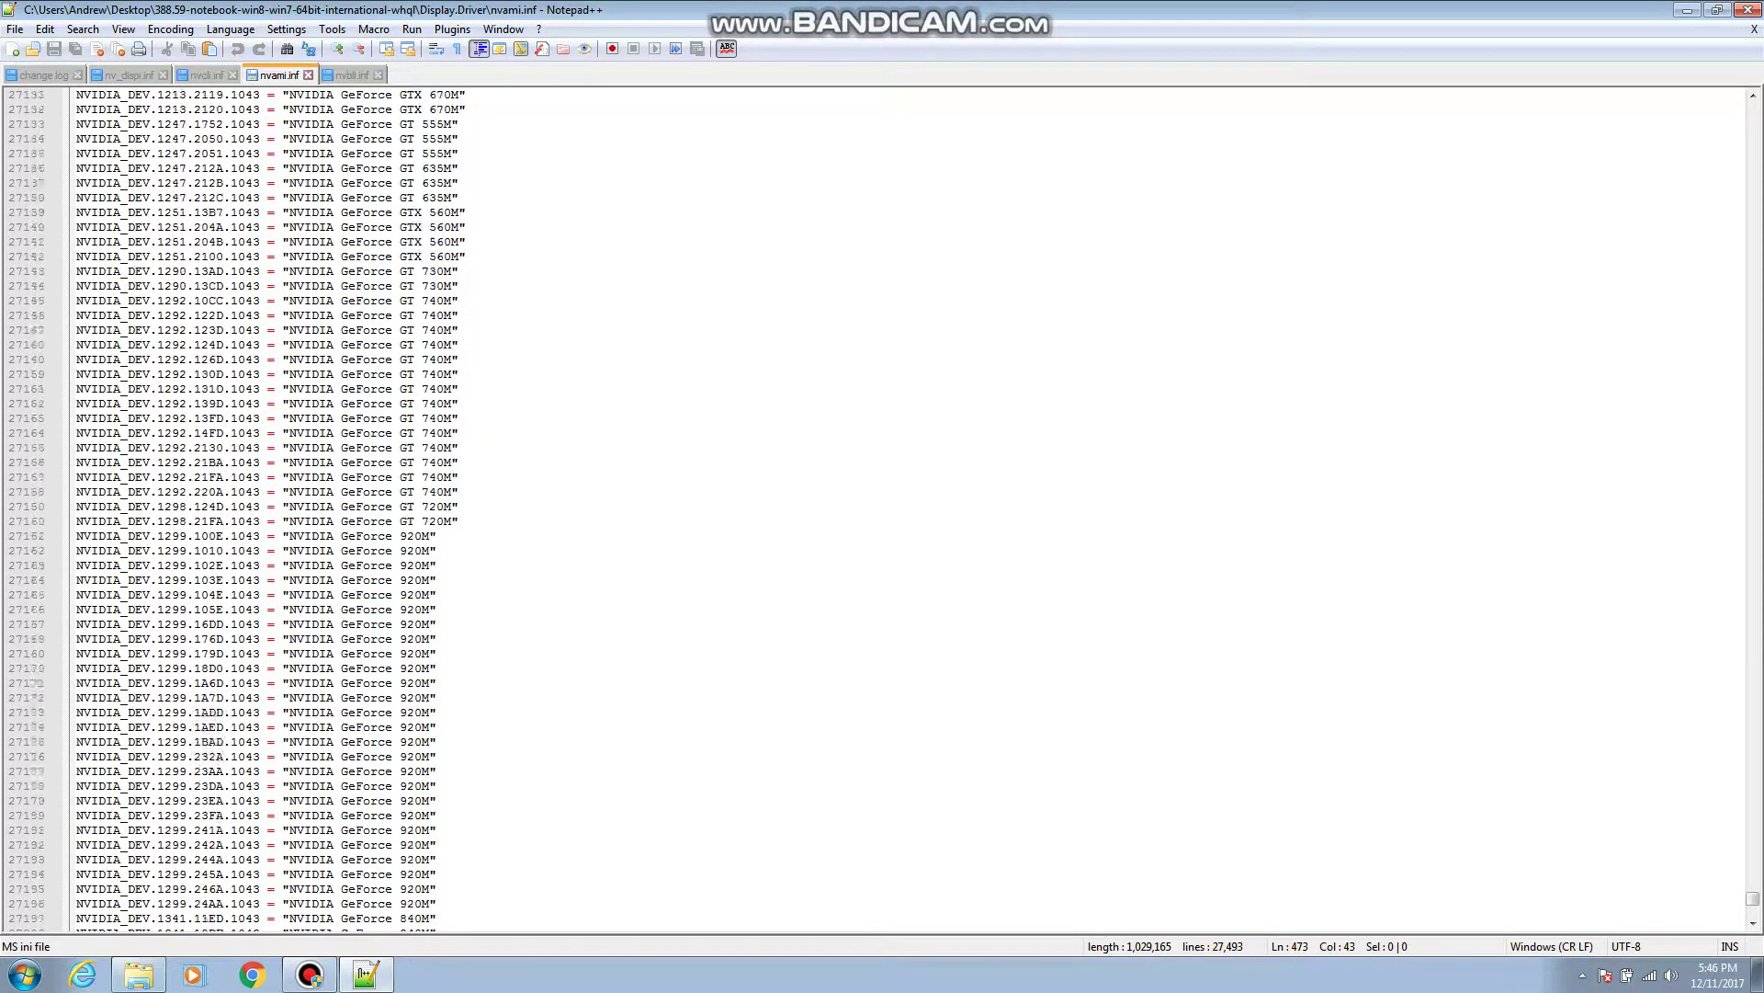
pyautogui.scroll(3, 882, 506)
pyautogui.scroll(2, 883, 505)
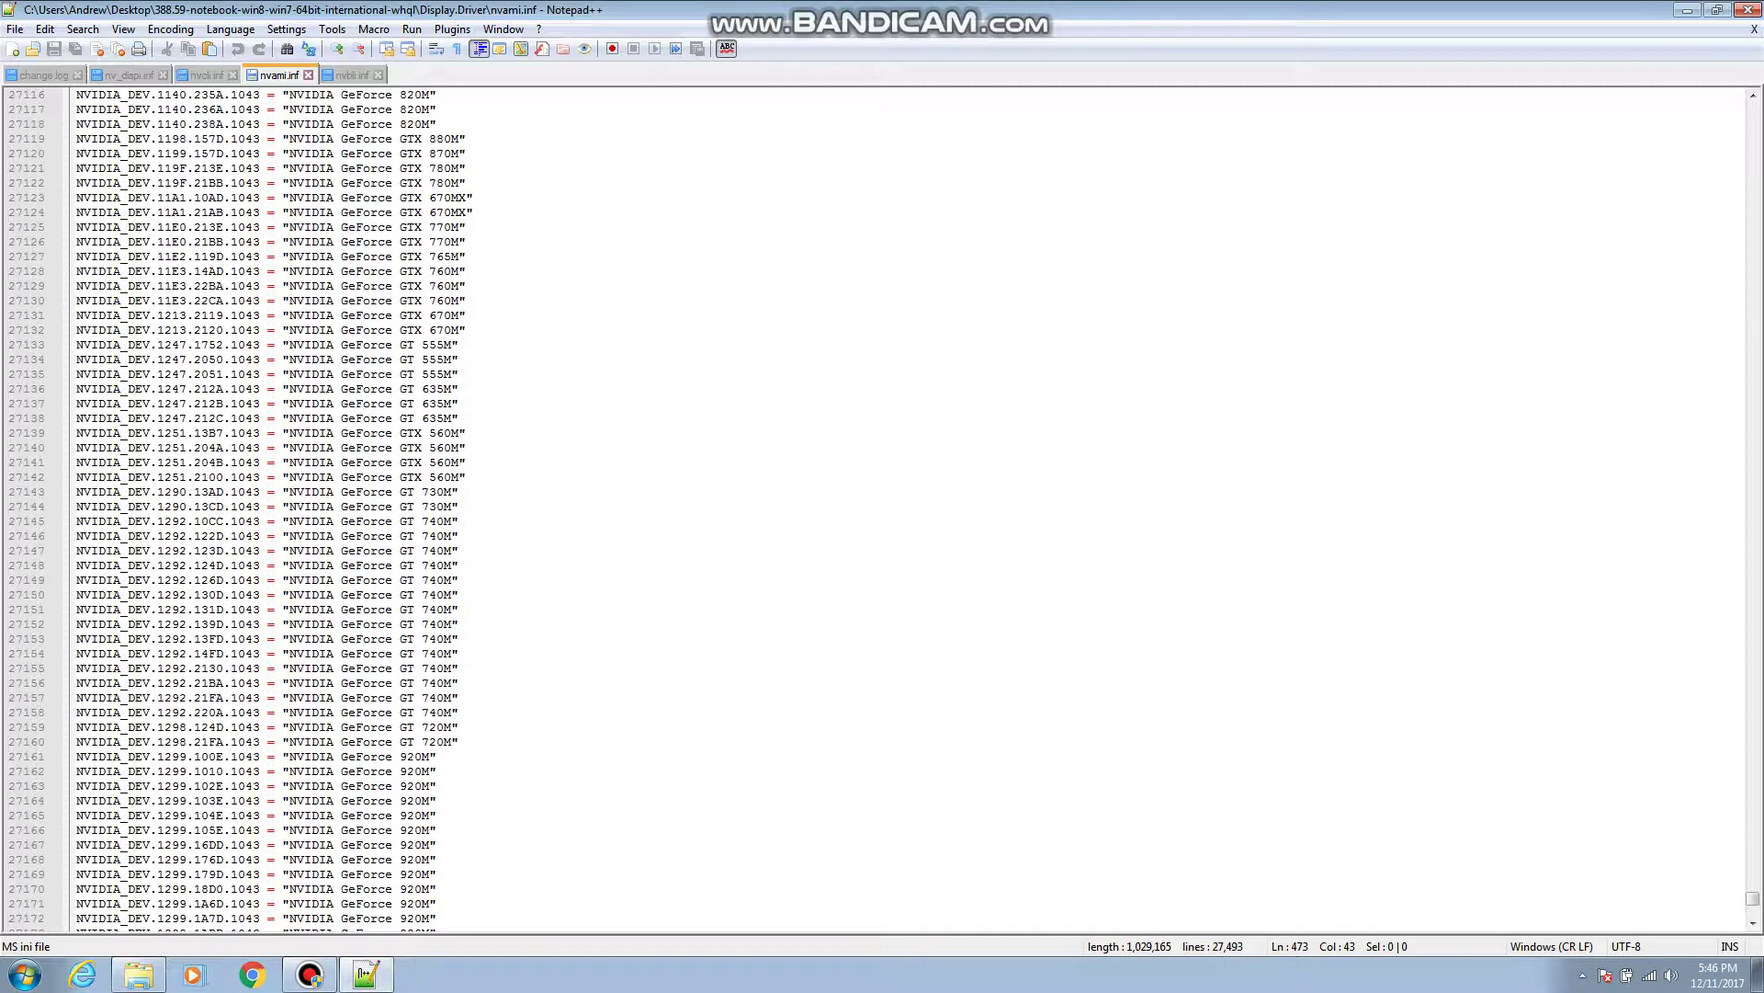
pyautogui.moveTo(260, 227); pyautogui.dragTo(77, 227)
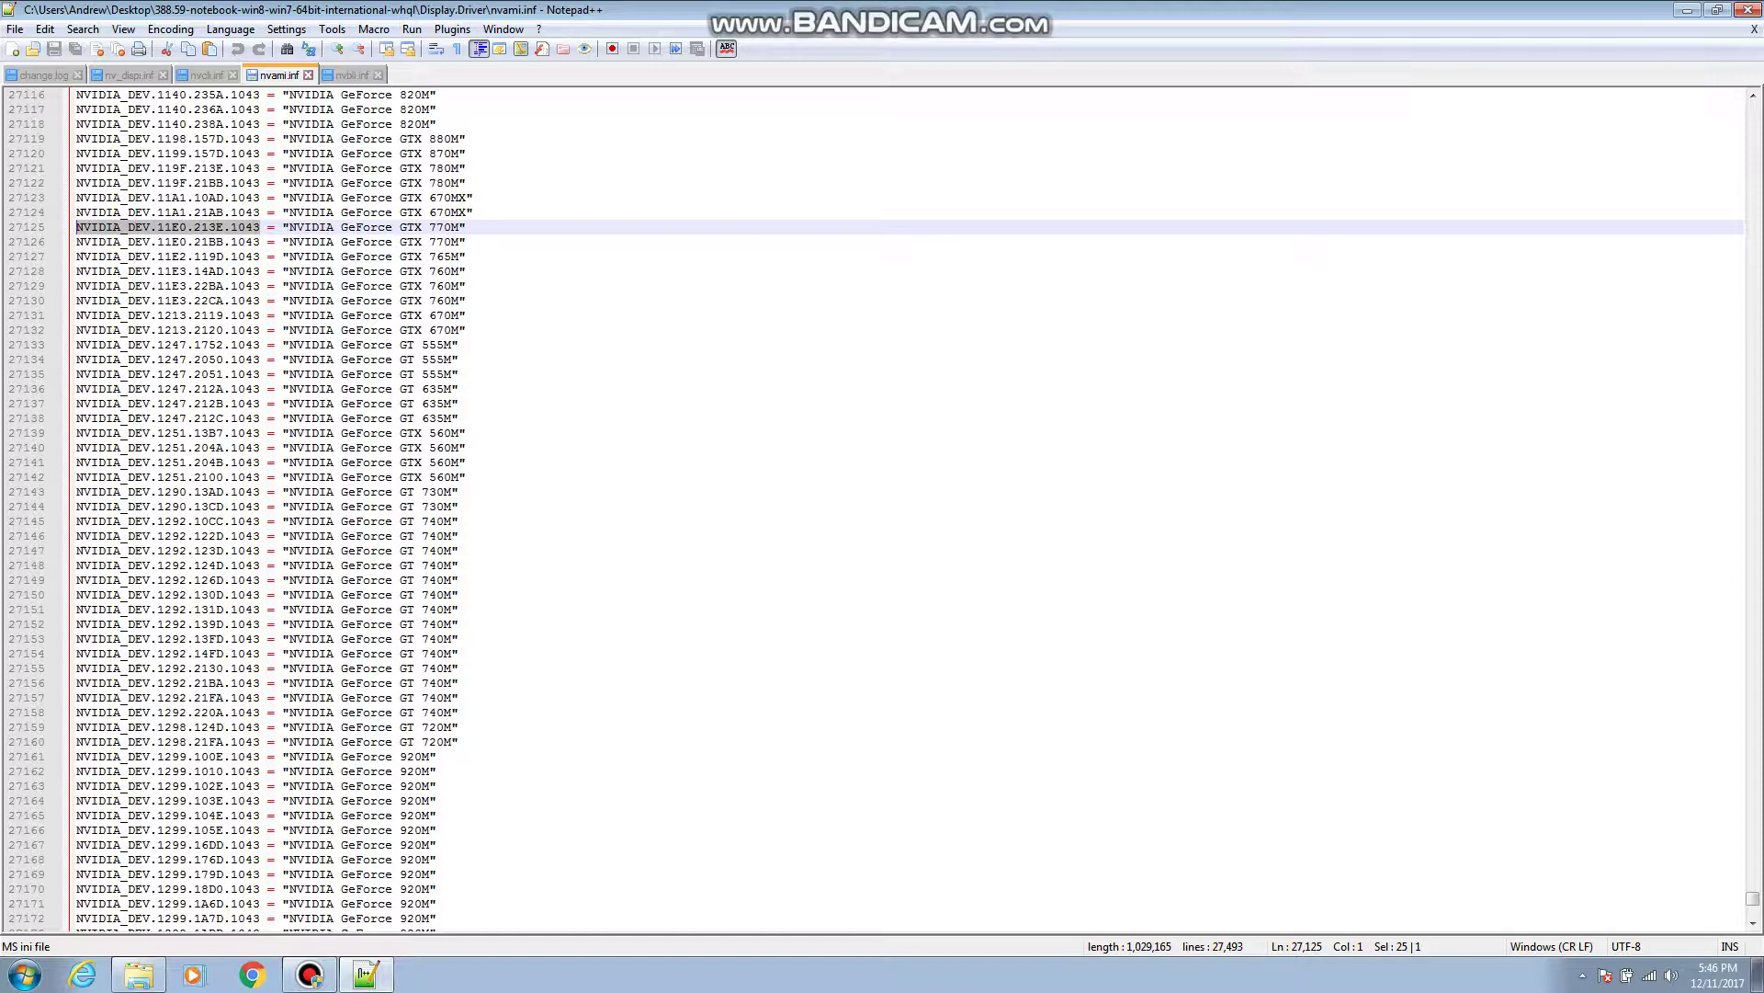
pyautogui.rightClick(90, 227)
pyautogui.click(129, 261)
# Start a replace operation with NVIDIA_DEV.11E0.213E.1043 as both the search text and the replacement text.
pyautogui.click(308, 50)
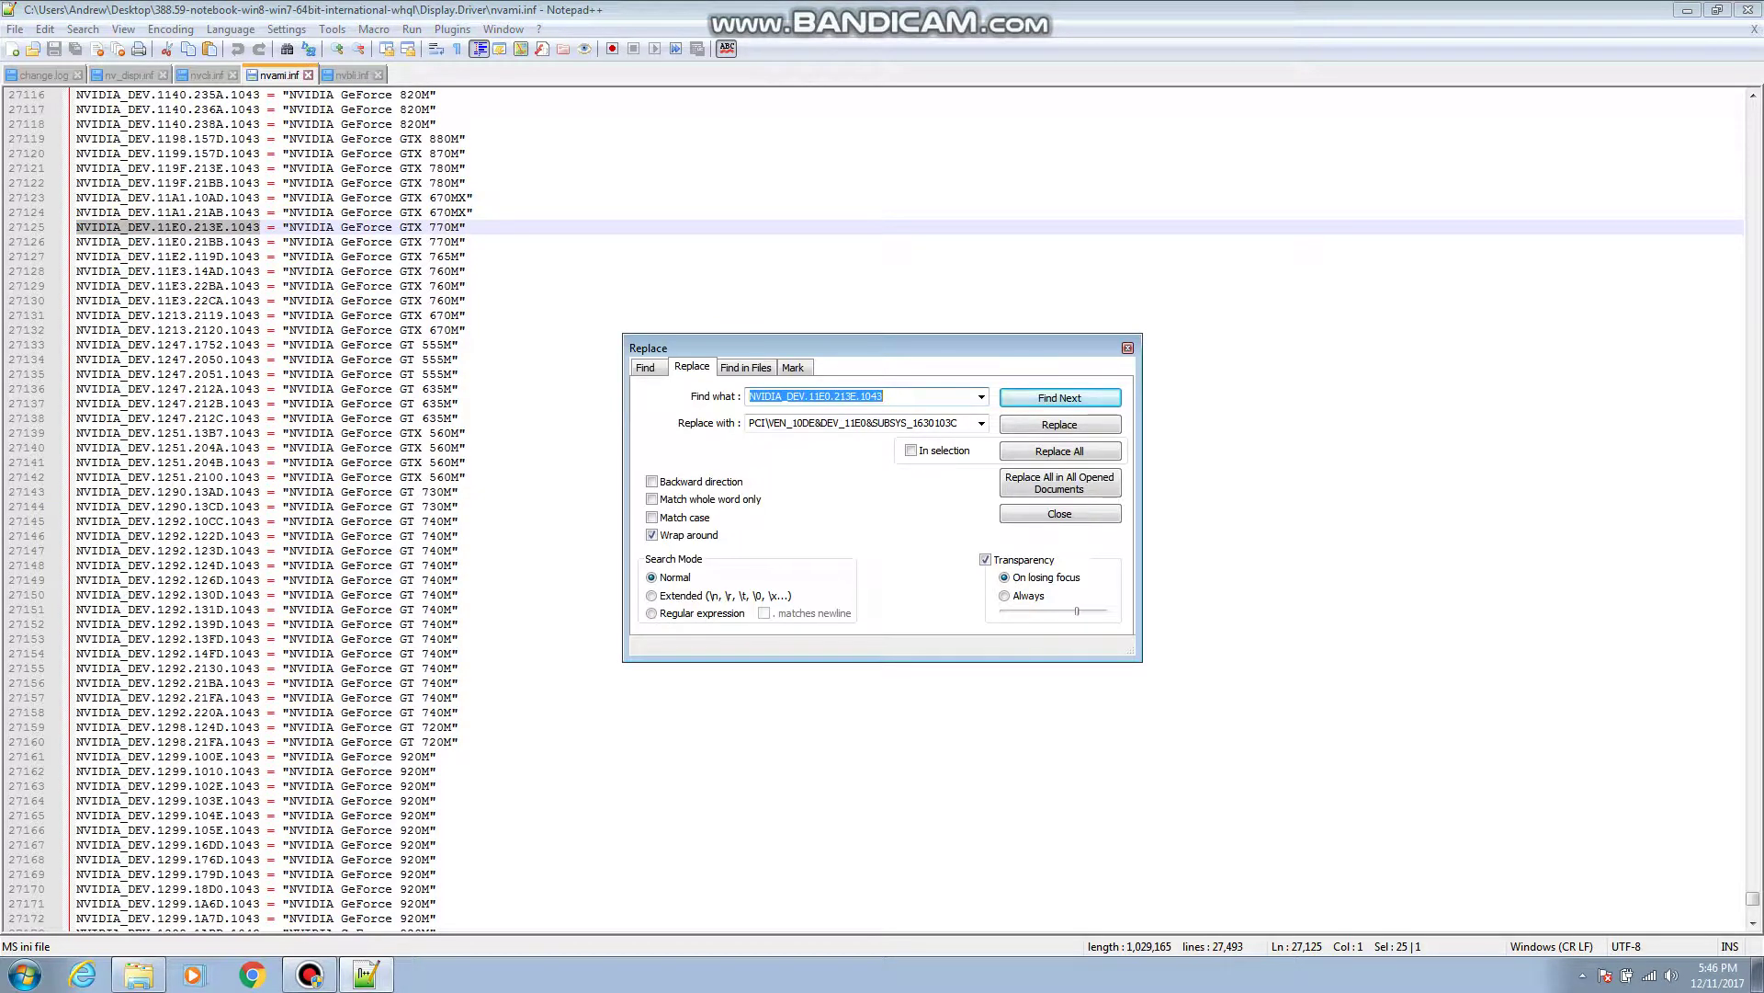
pyautogui.click(886, 397)
pyautogui.press('Tab')
pyautogui.hotkey('ctrl', 'v')
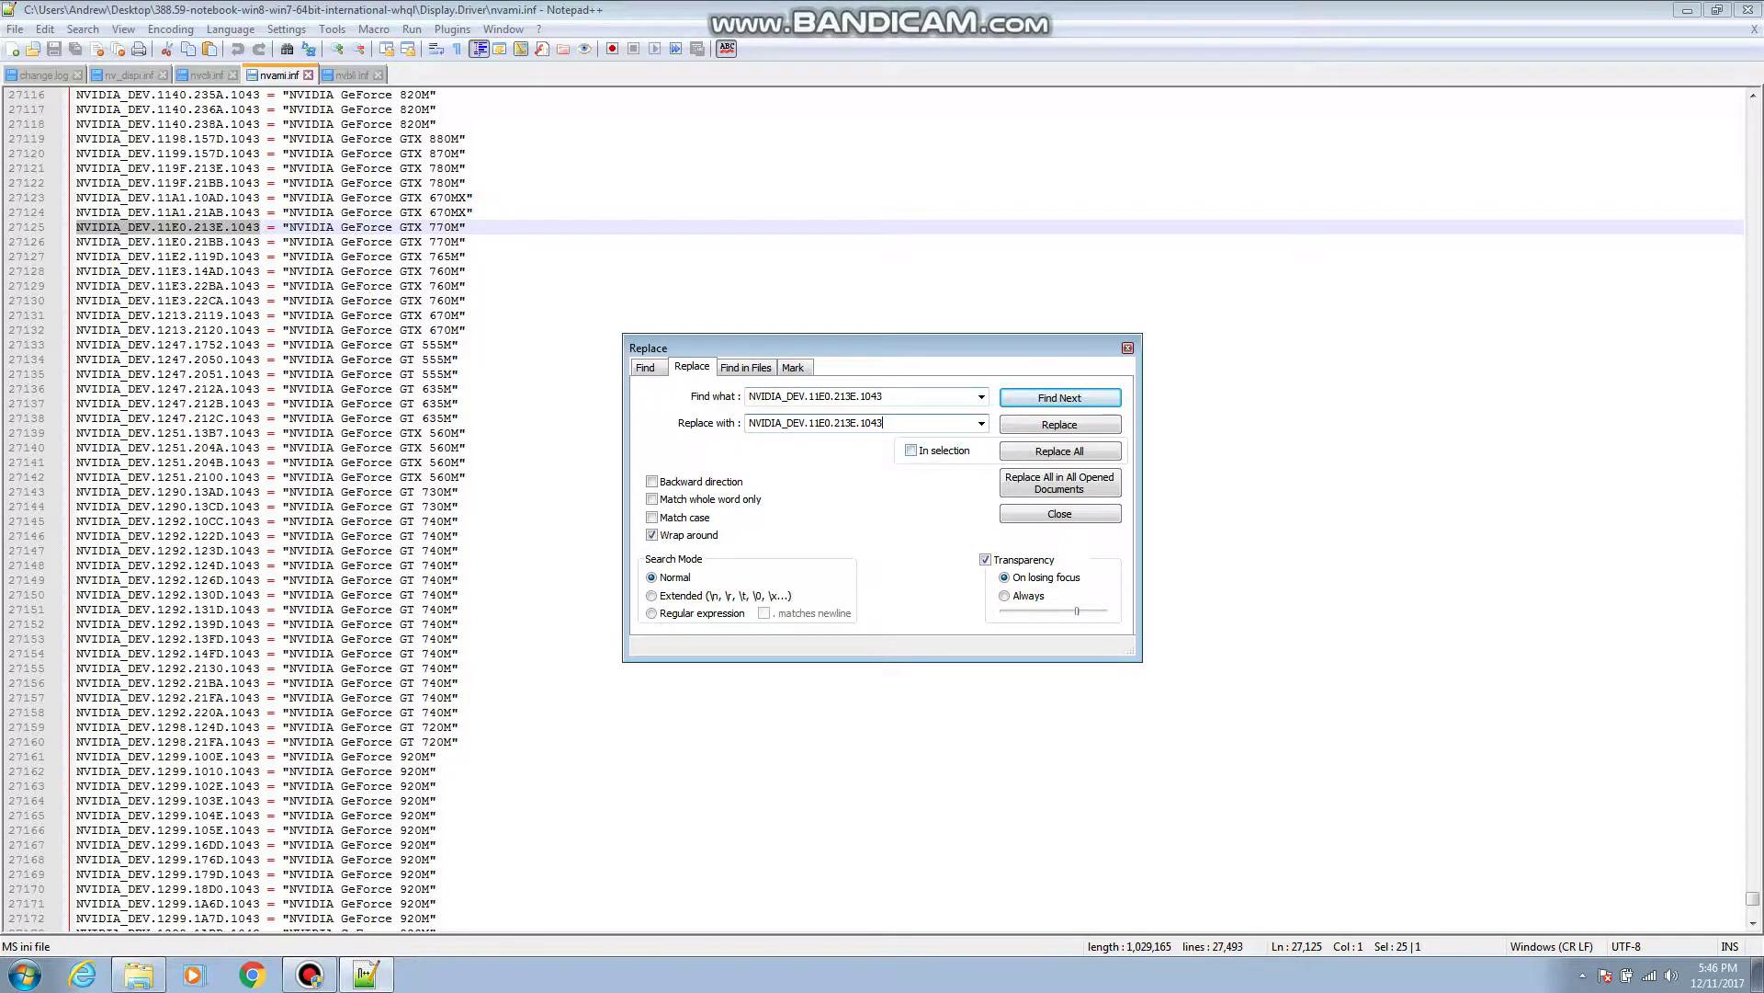
# Change the replacement text to NVIDIA_DEV.11E0.1630.103C and replace all occurrences of NVIDIA_DEV.11E0.213E.1043 in the file.
pyautogui.press('BackSpace')
pyautogui.press('BackSpace')
pyautogui.write('03')
pyautogui.press('BackSpace')
pyautogui.press('BackSpace')
pyautogui.press('BackSpace')
pyautogui.press('BackSpace')
pyautogui.write('1630')
pyautogui.doubleClick(905, 397)
pyautogui.click(906, 397)
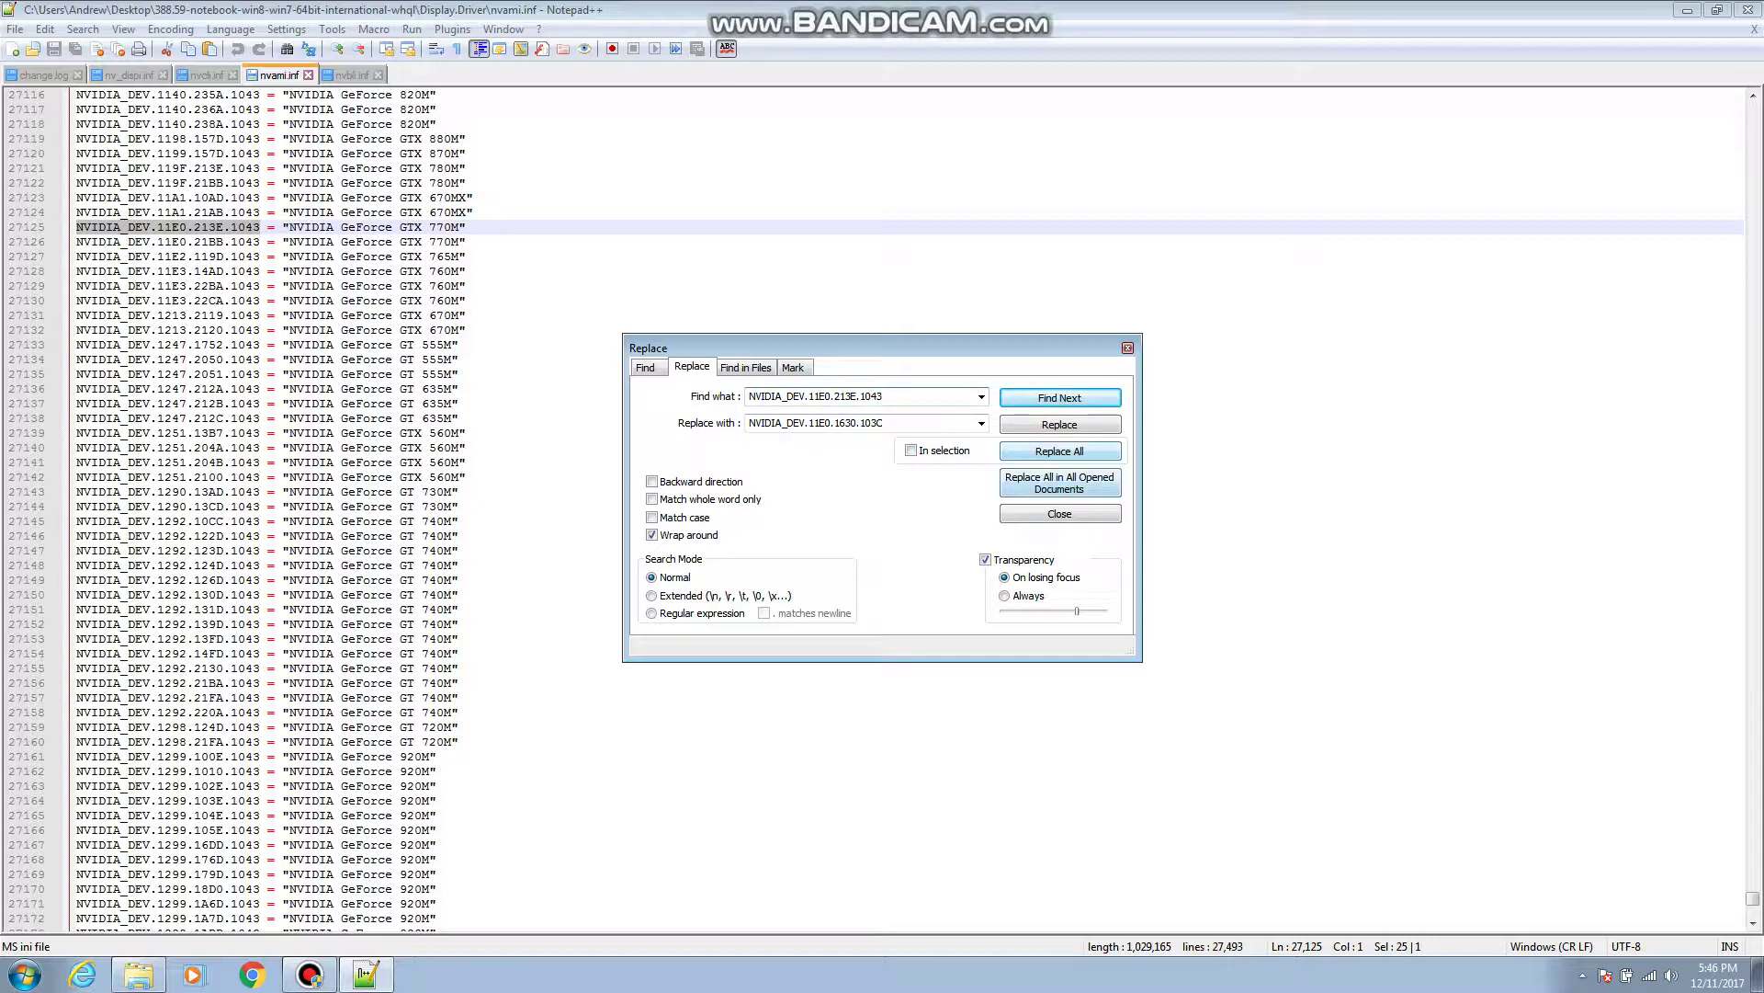
pyautogui.click(1059, 452)
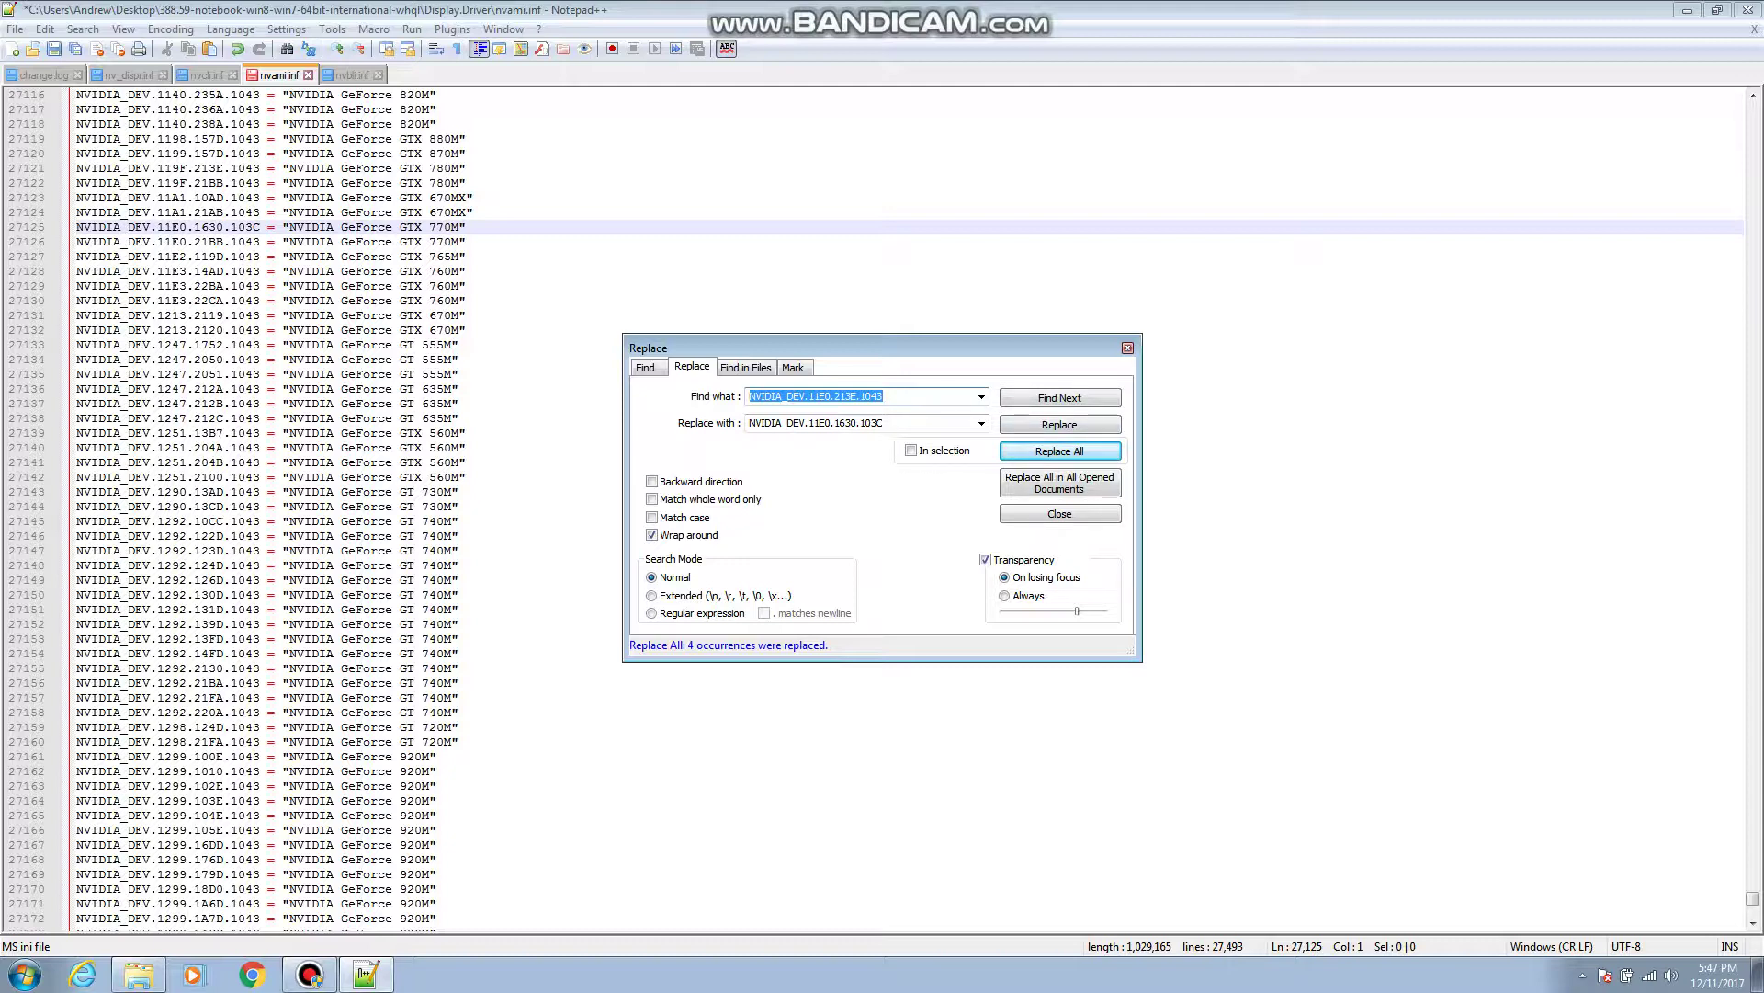
# Search the file for NVIDIA_DEV.11E0.1630.103C up to its Section157 device line, moving the search window clear of the text.
pyautogui.doubleClick(764, 422)
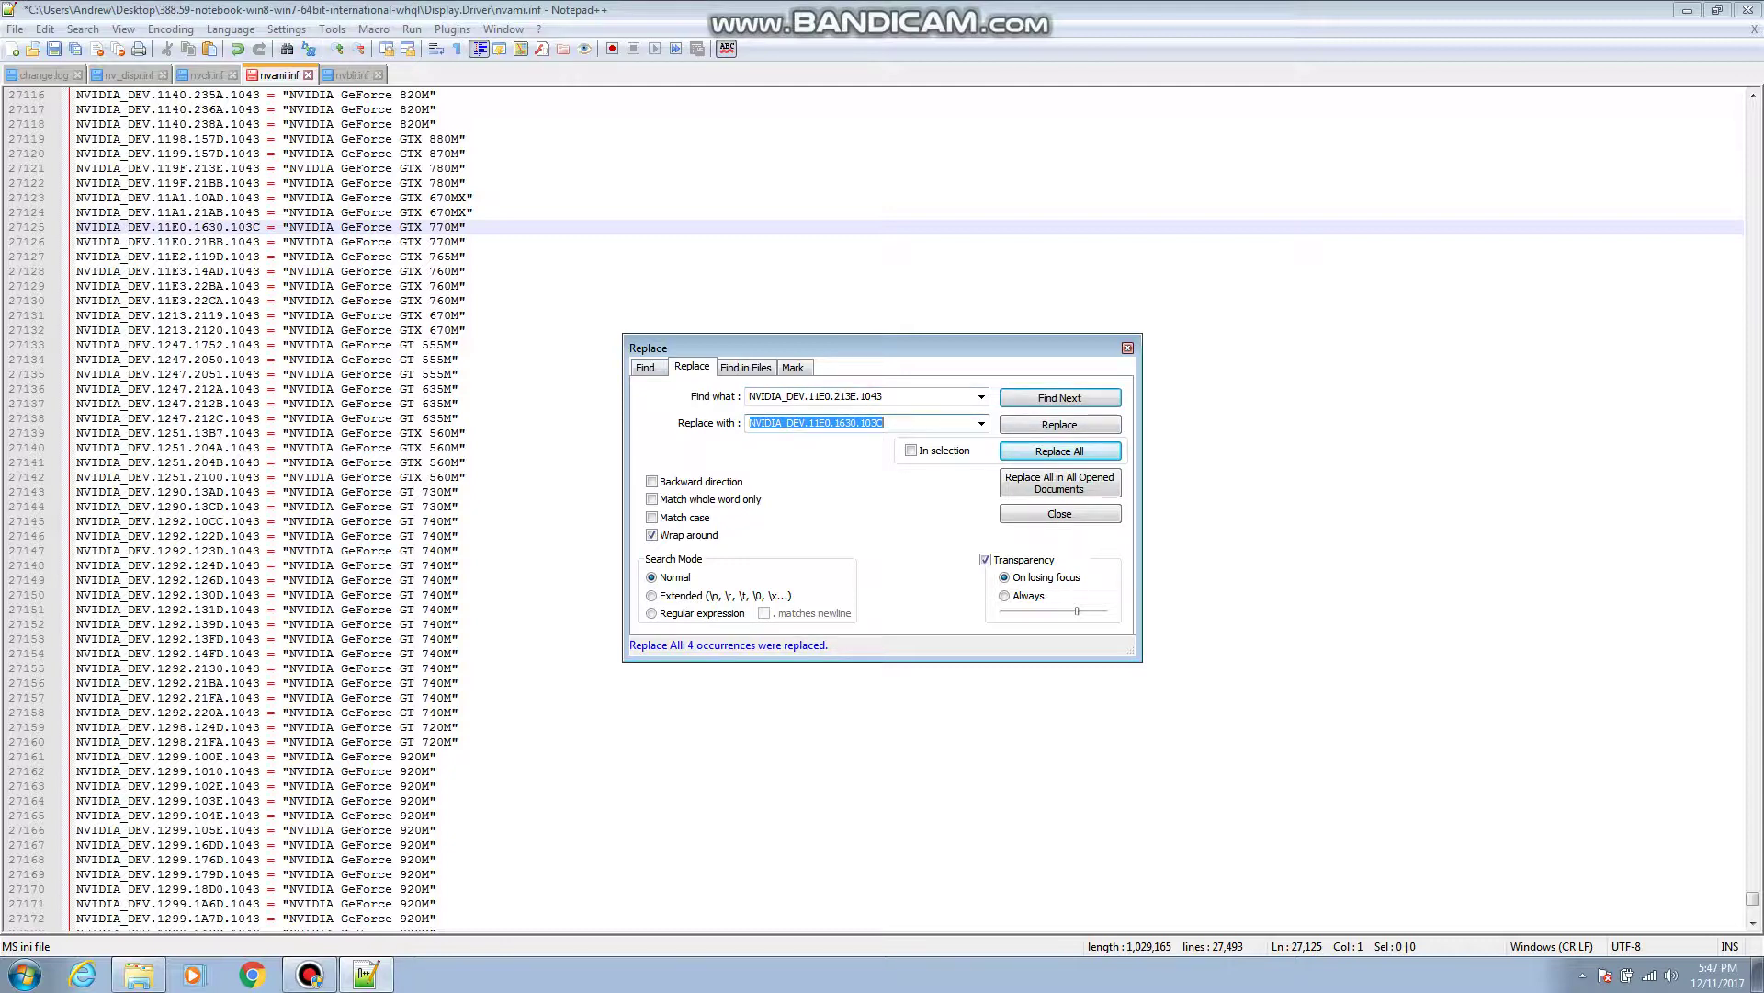
pyautogui.rightClick(758, 418)
pyautogui.click(802, 476)
pyautogui.hotkey('ctrl', 'f')
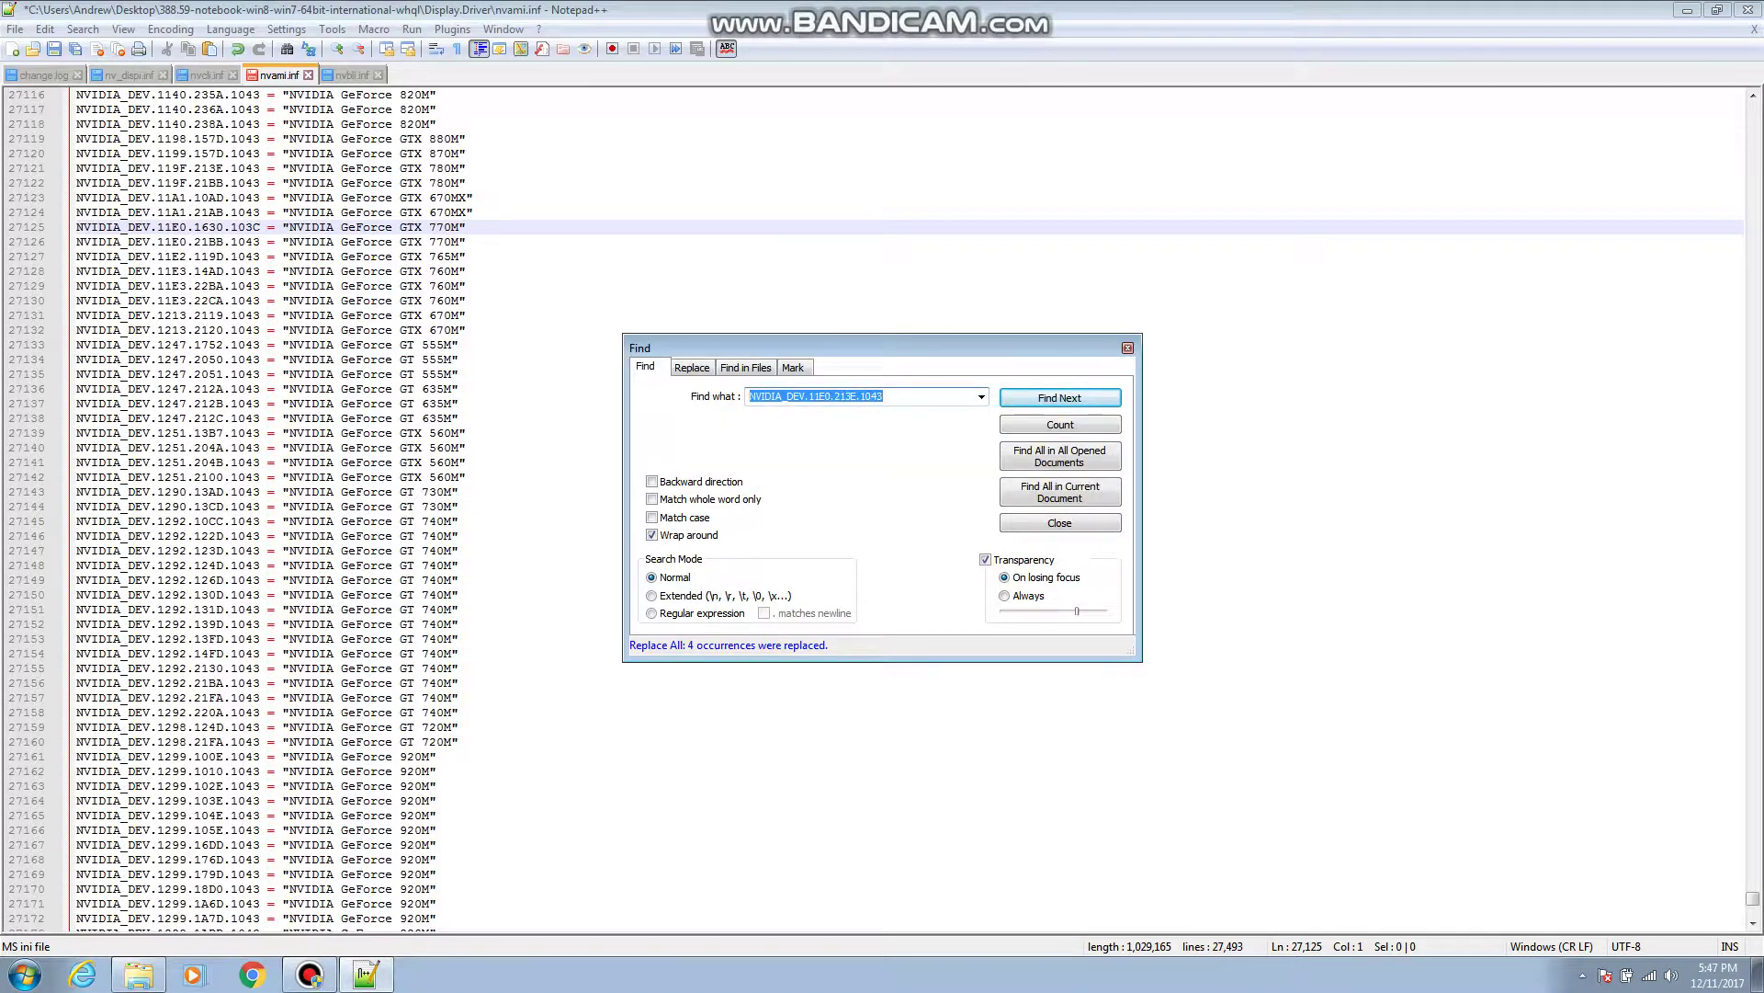
pyautogui.hotkey('ctrl', 'v')
pyautogui.press('Return')
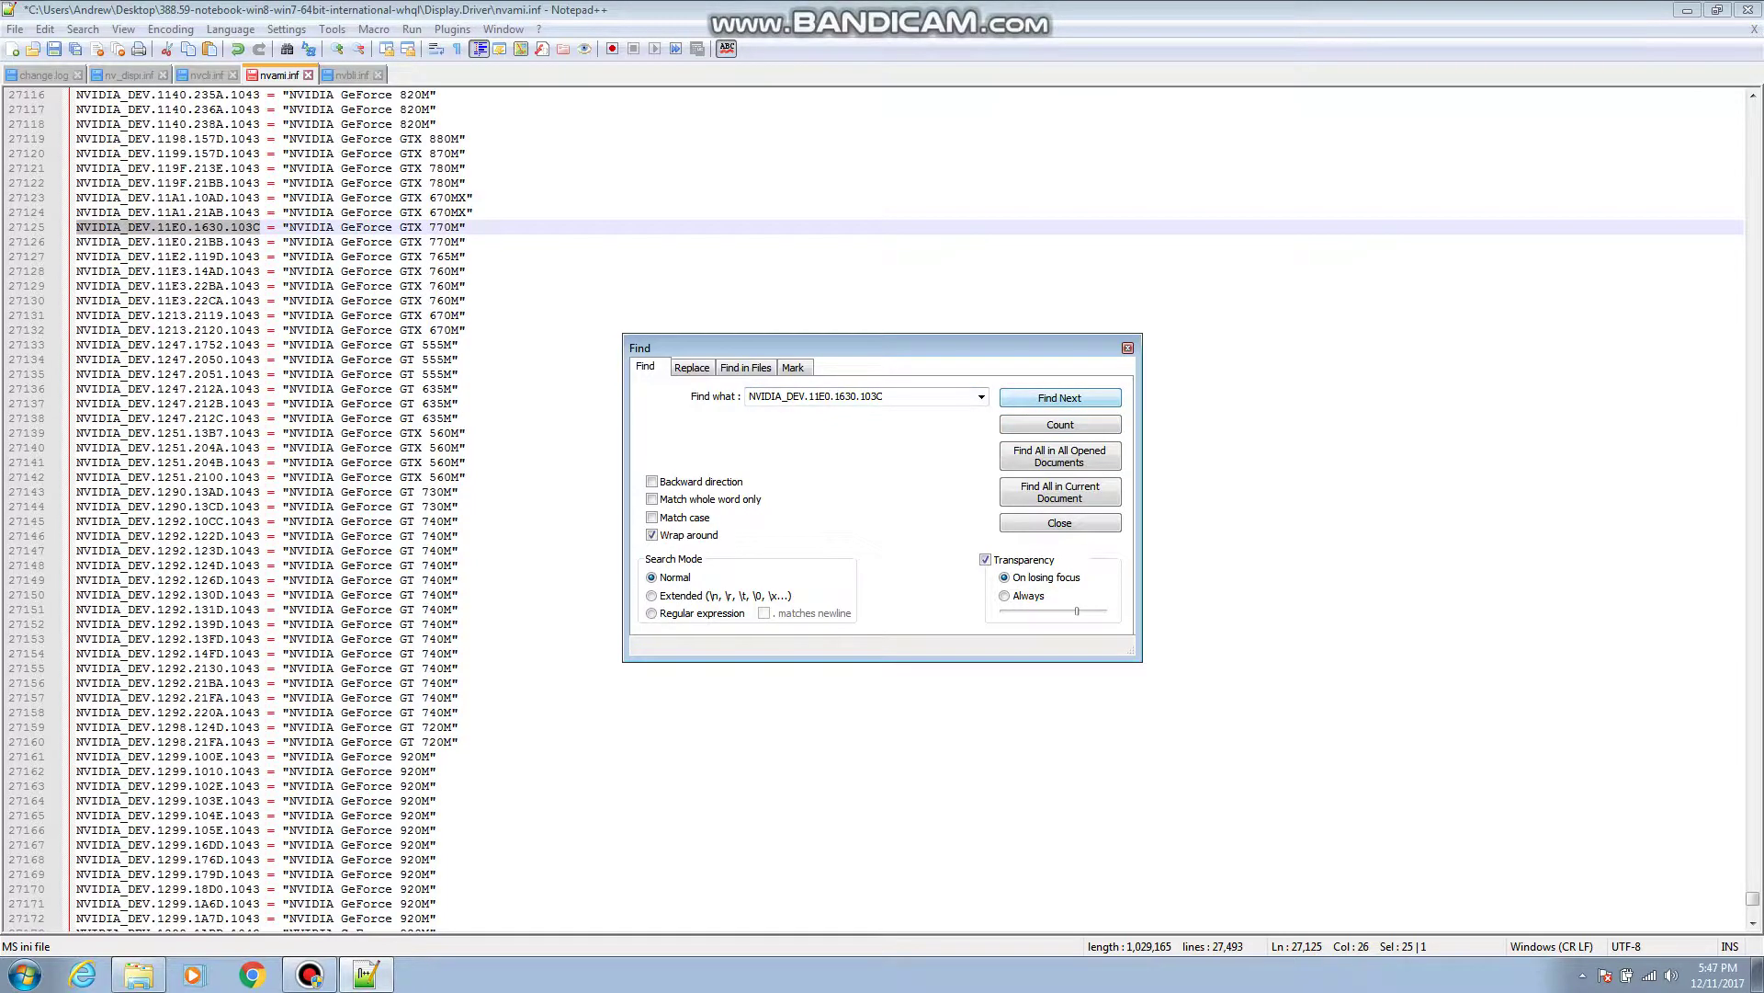
pyautogui.press('Return')
pyautogui.moveTo(854, 349); pyautogui.dragTo(1231, 370)
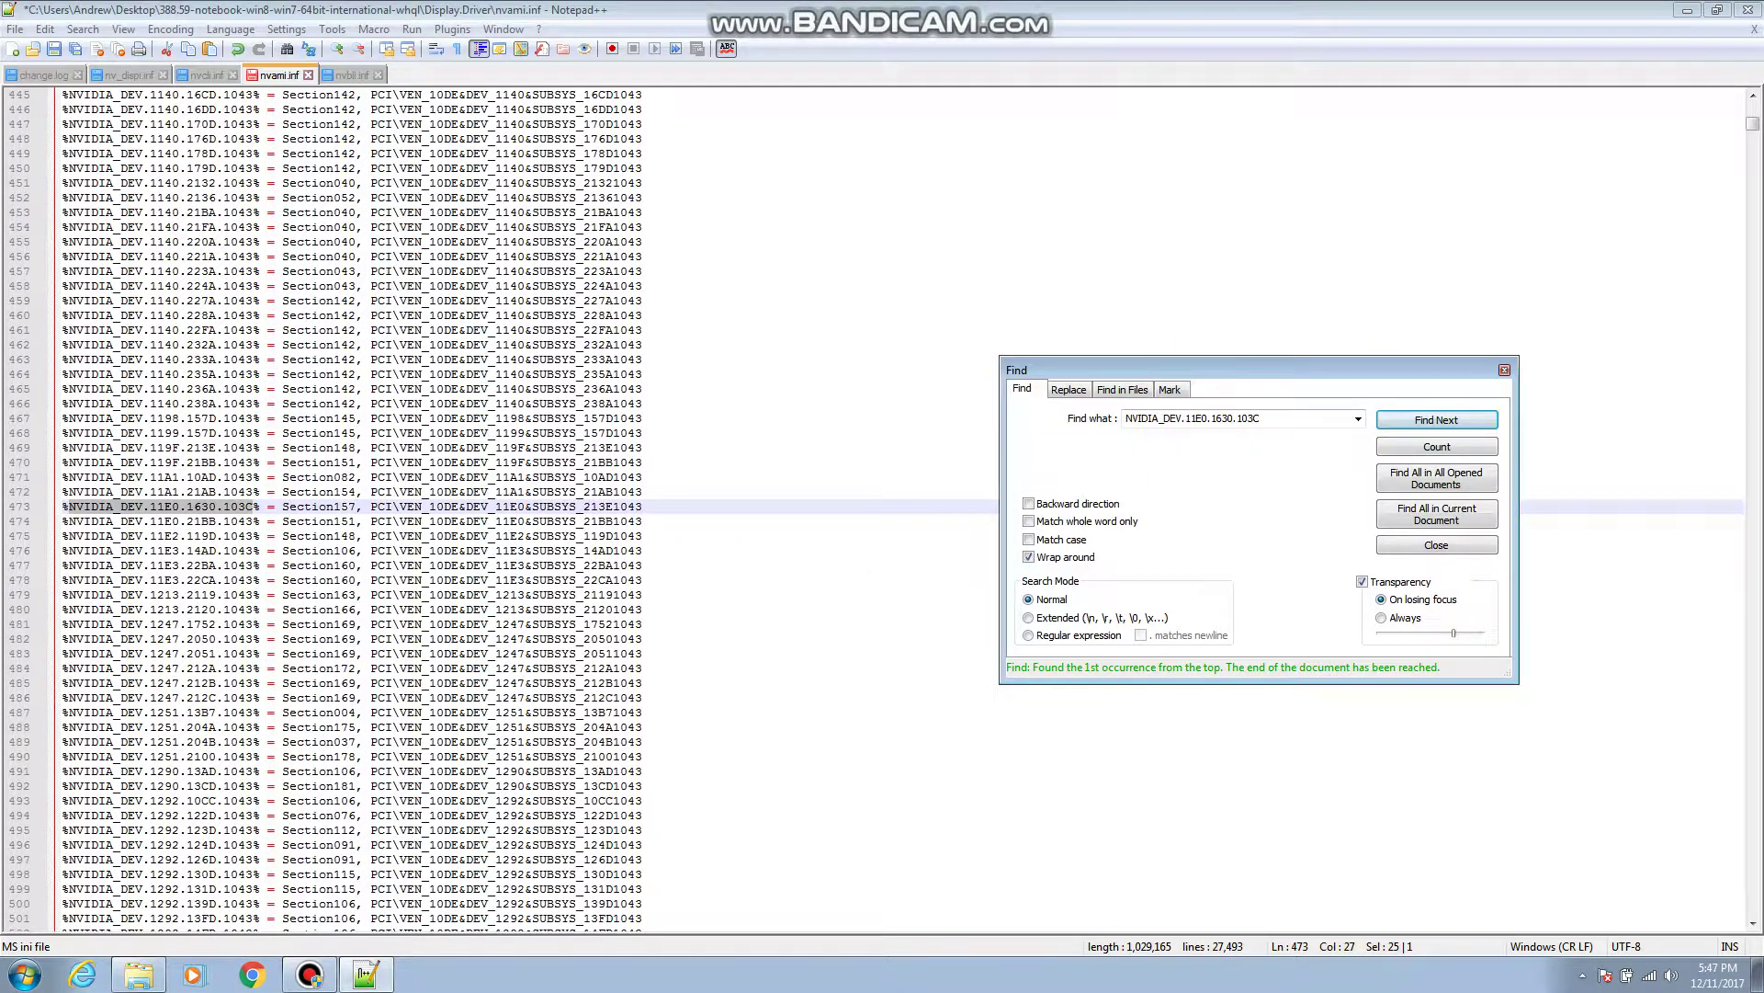
# Copy the hardware ID PCI\VEN_10DE&DEV_11E0&SUBSYS_213E1043 from that line and use it as both search and replacement text for a replace.
pyautogui.moveTo(371, 506); pyautogui.dragTo(649, 506)
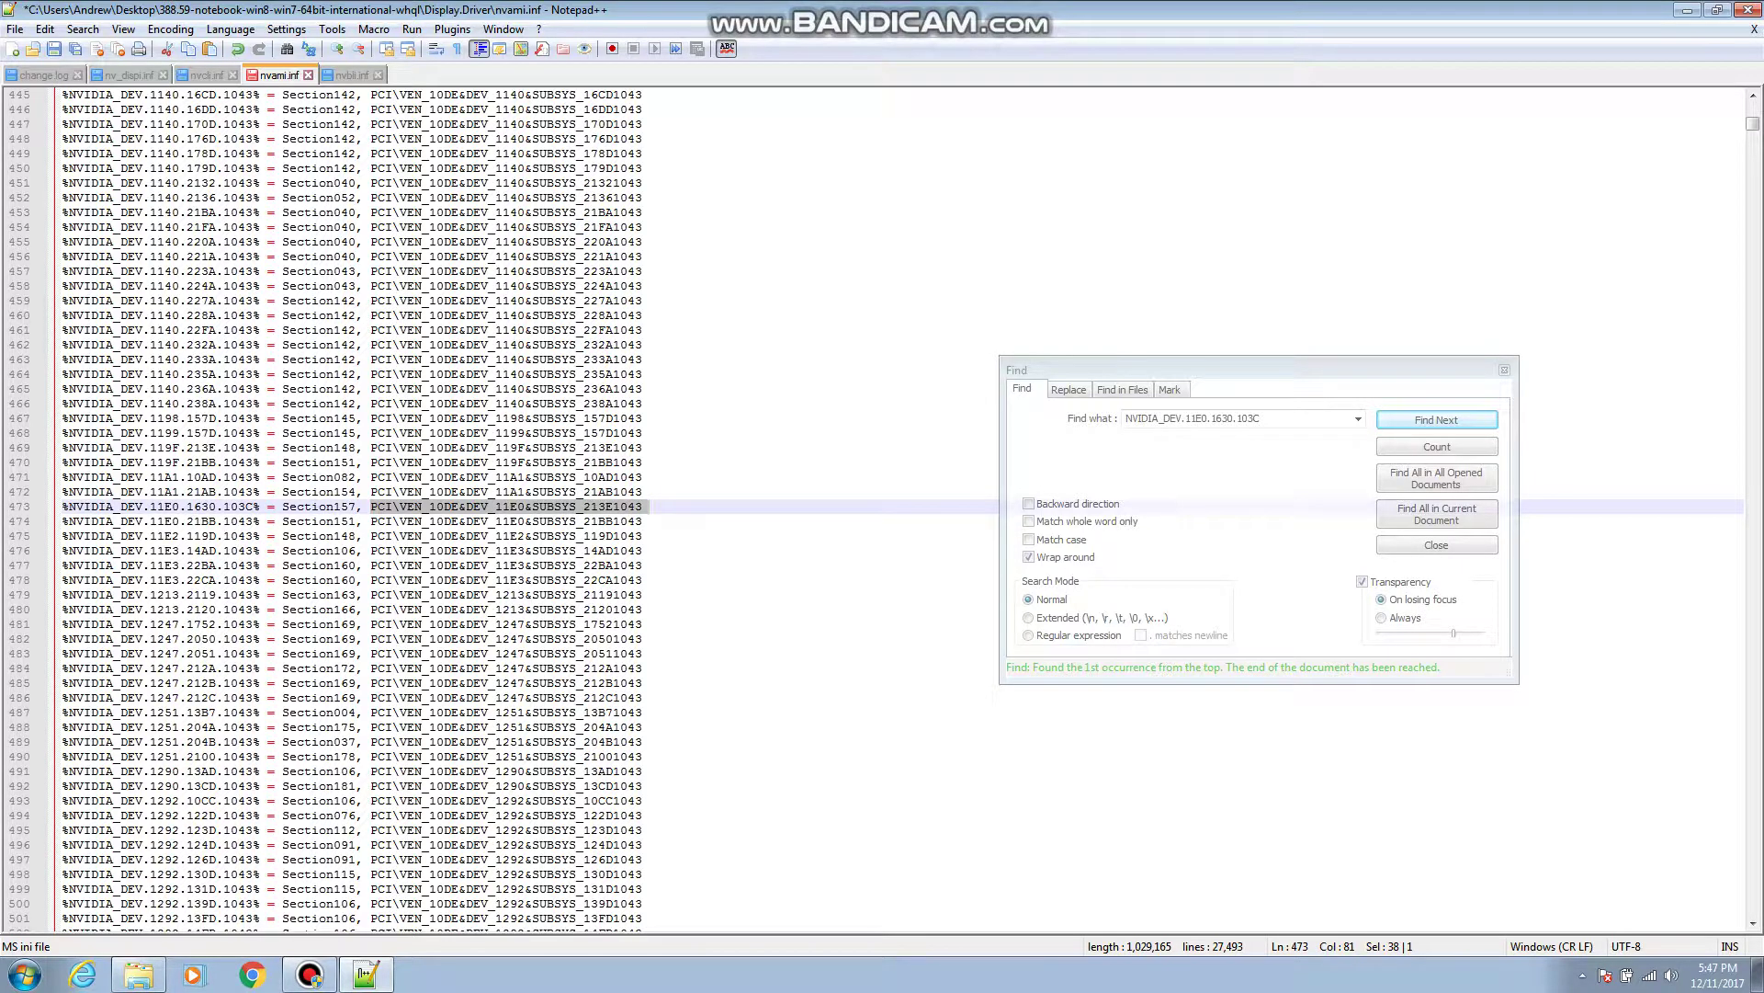
pyautogui.rightClick(579, 507)
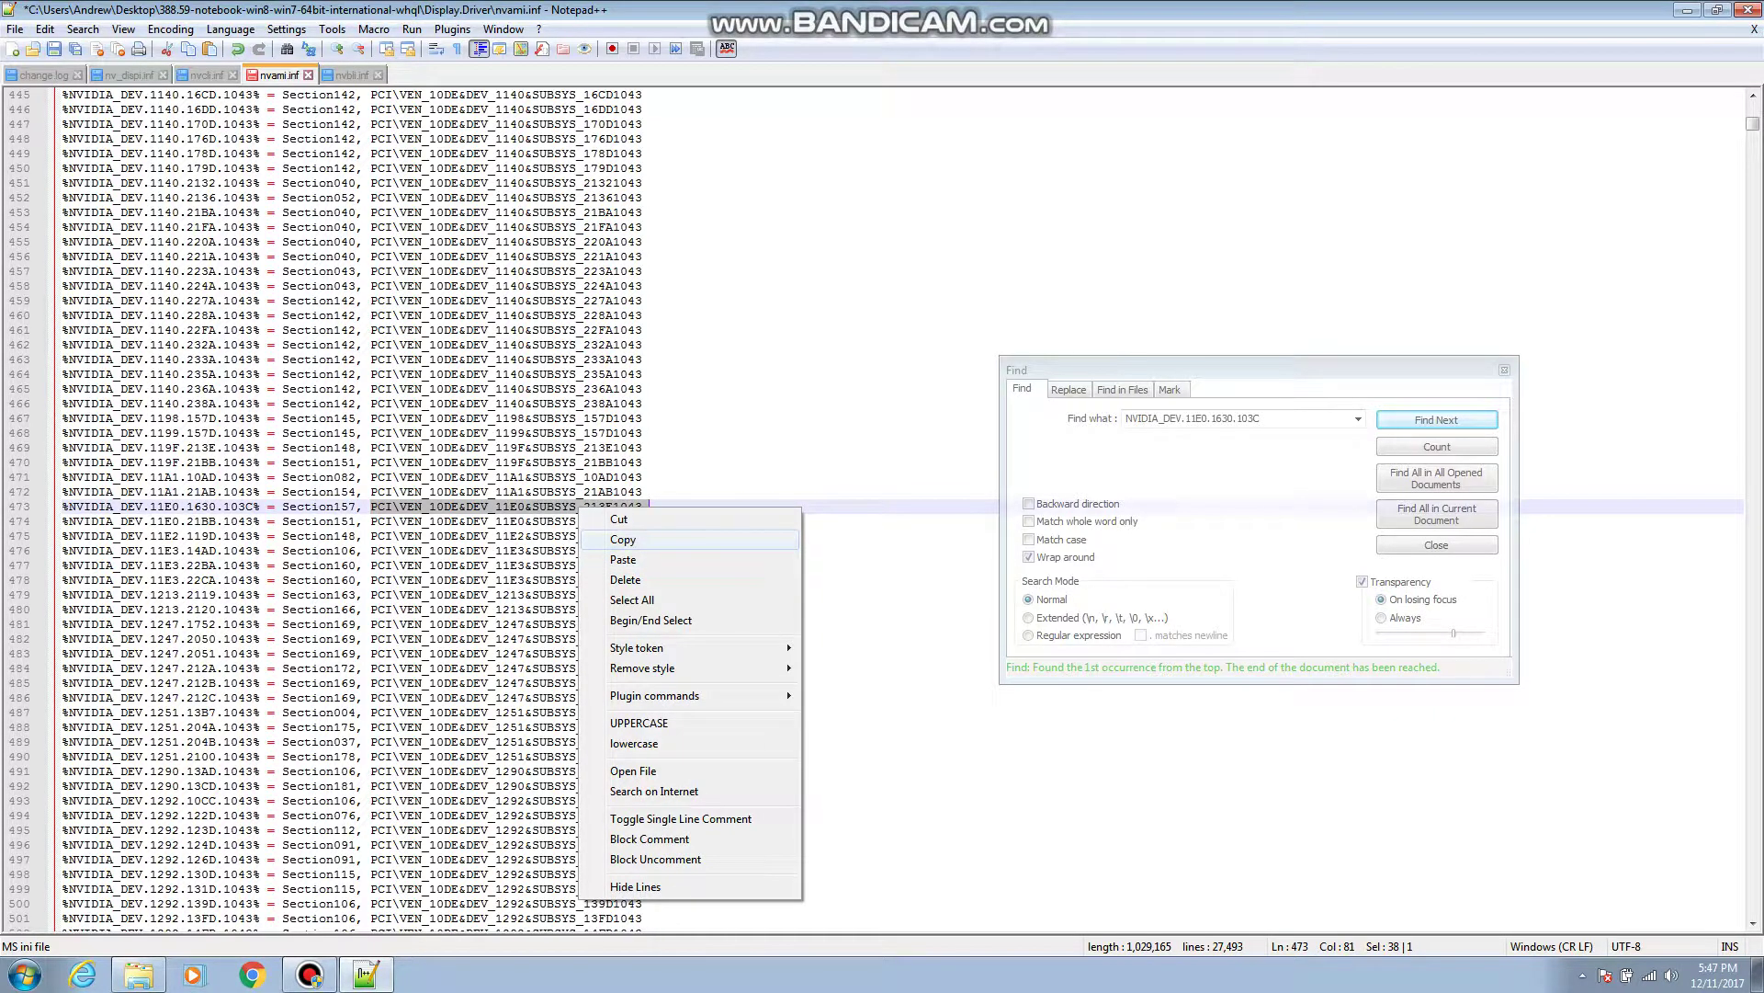
pyautogui.click(623, 539)
pyautogui.hotkey('ctrl', 'h')
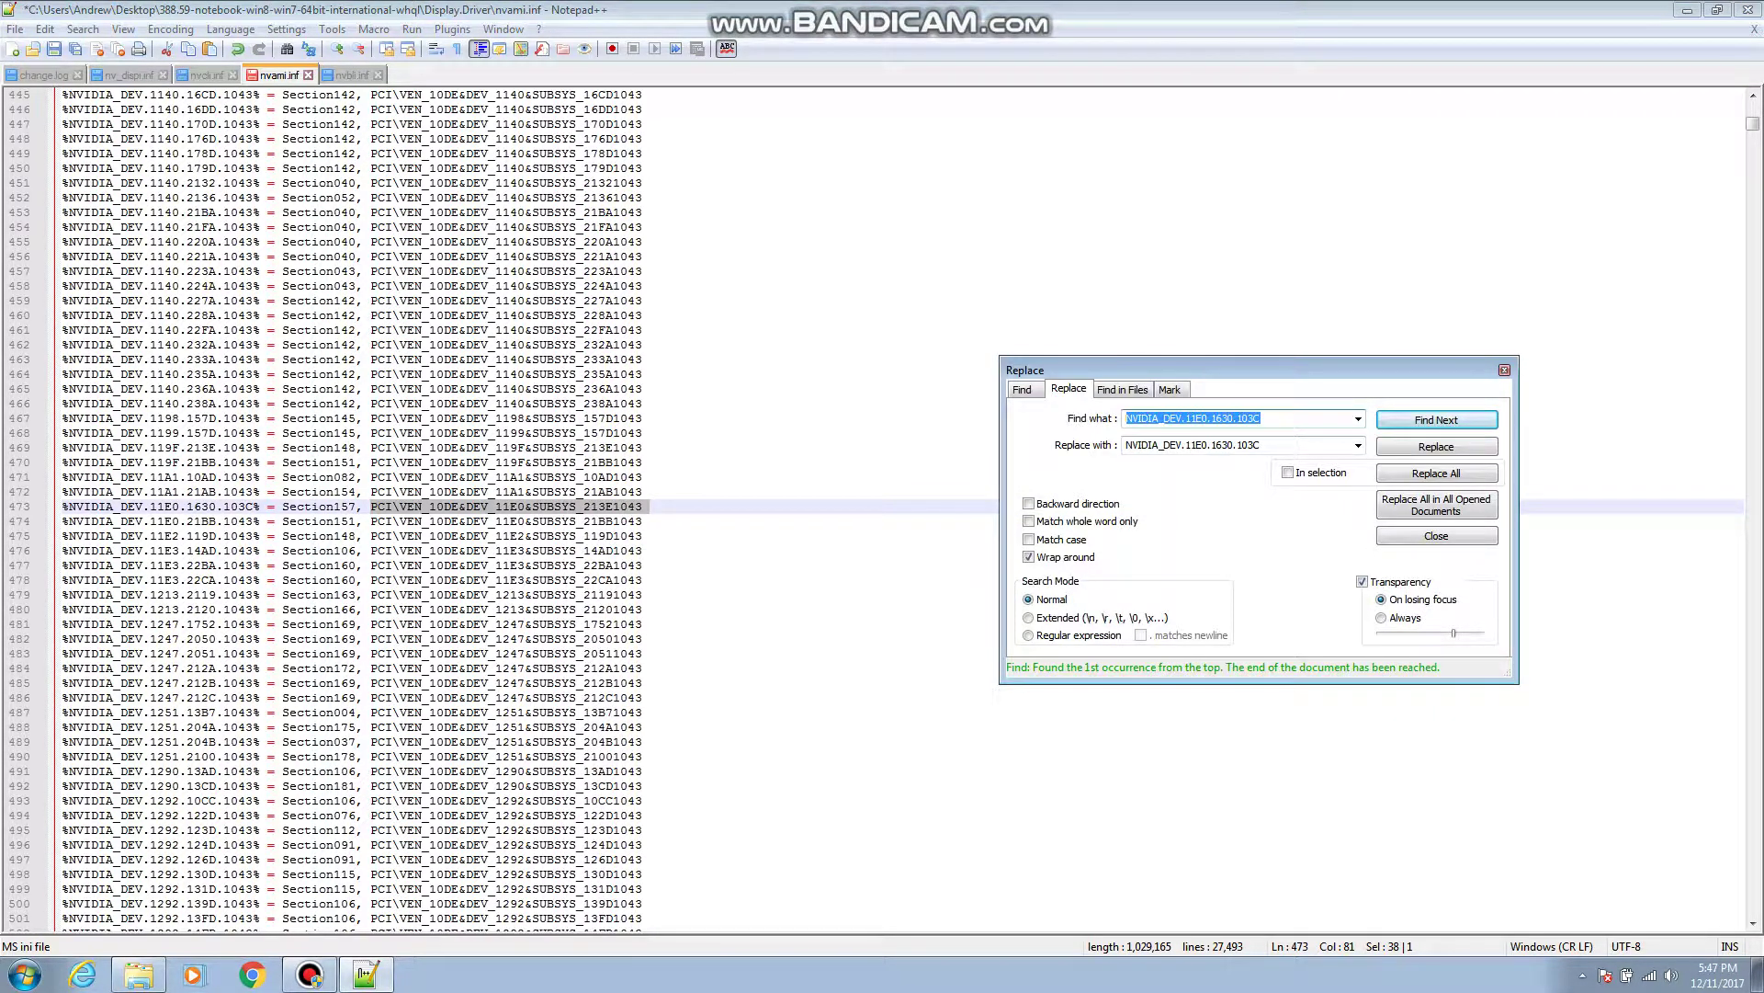
pyautogui.hotkey('ctrl', 'v')
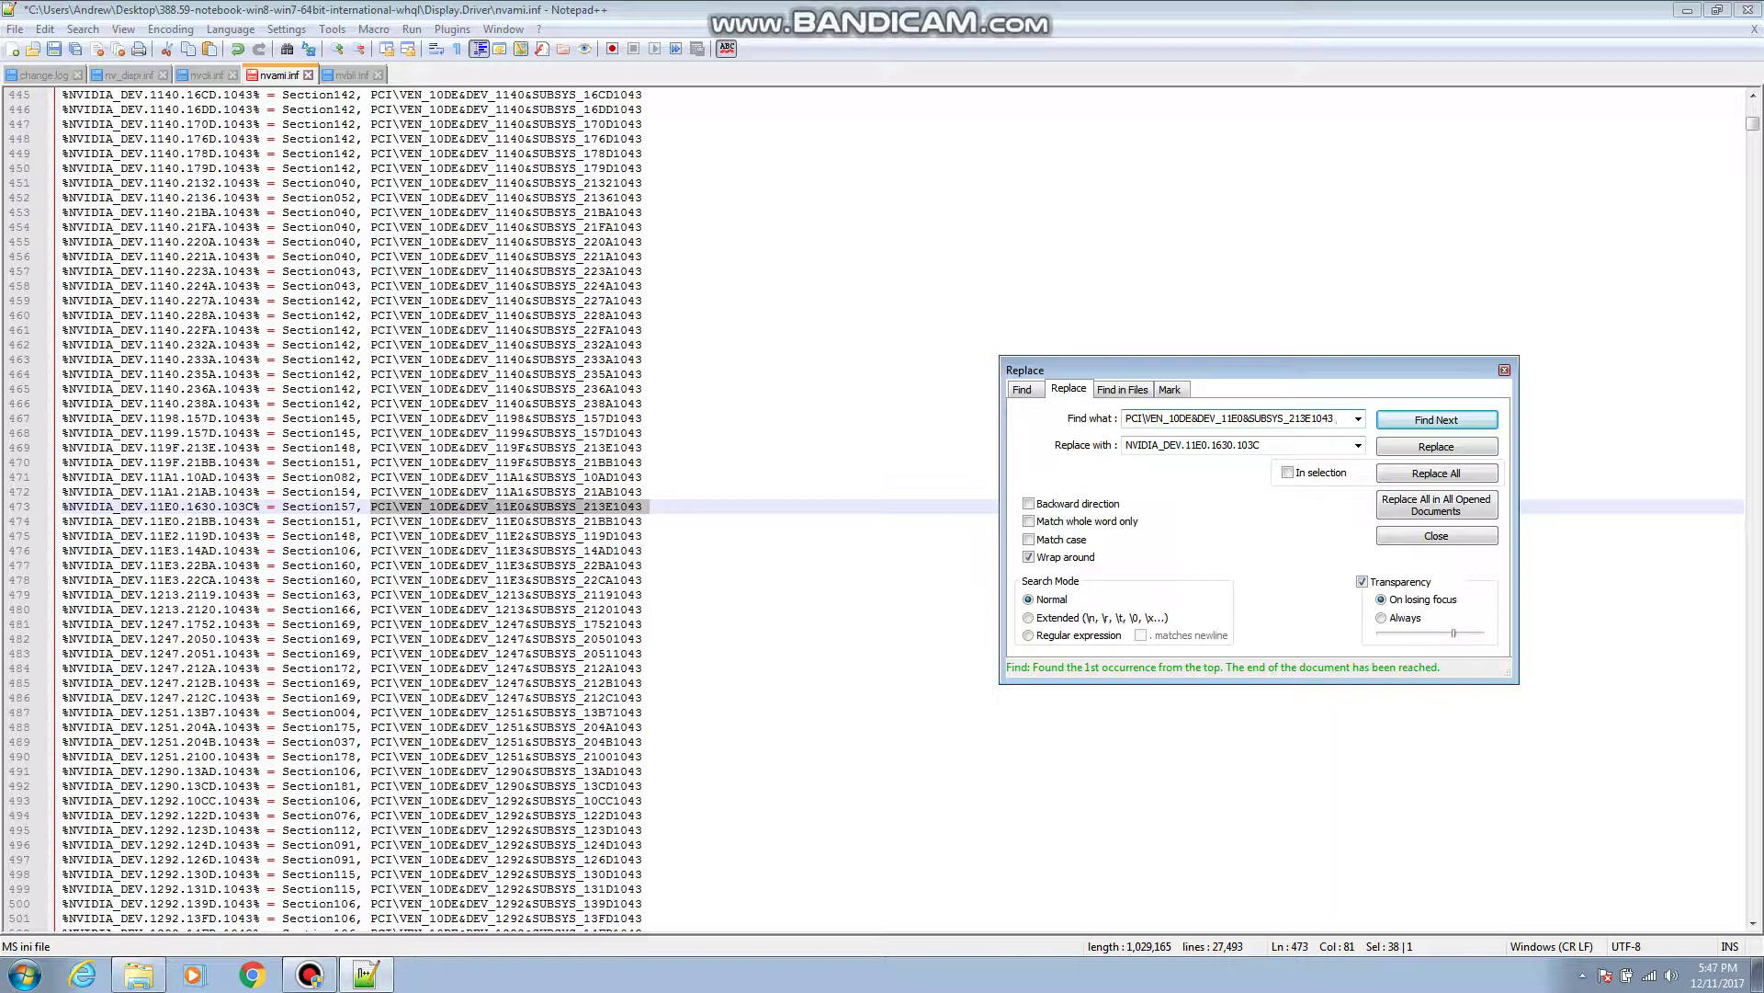
pyautogui.press('Tab')
pyautogui.hotkey('ctrl', 'v')
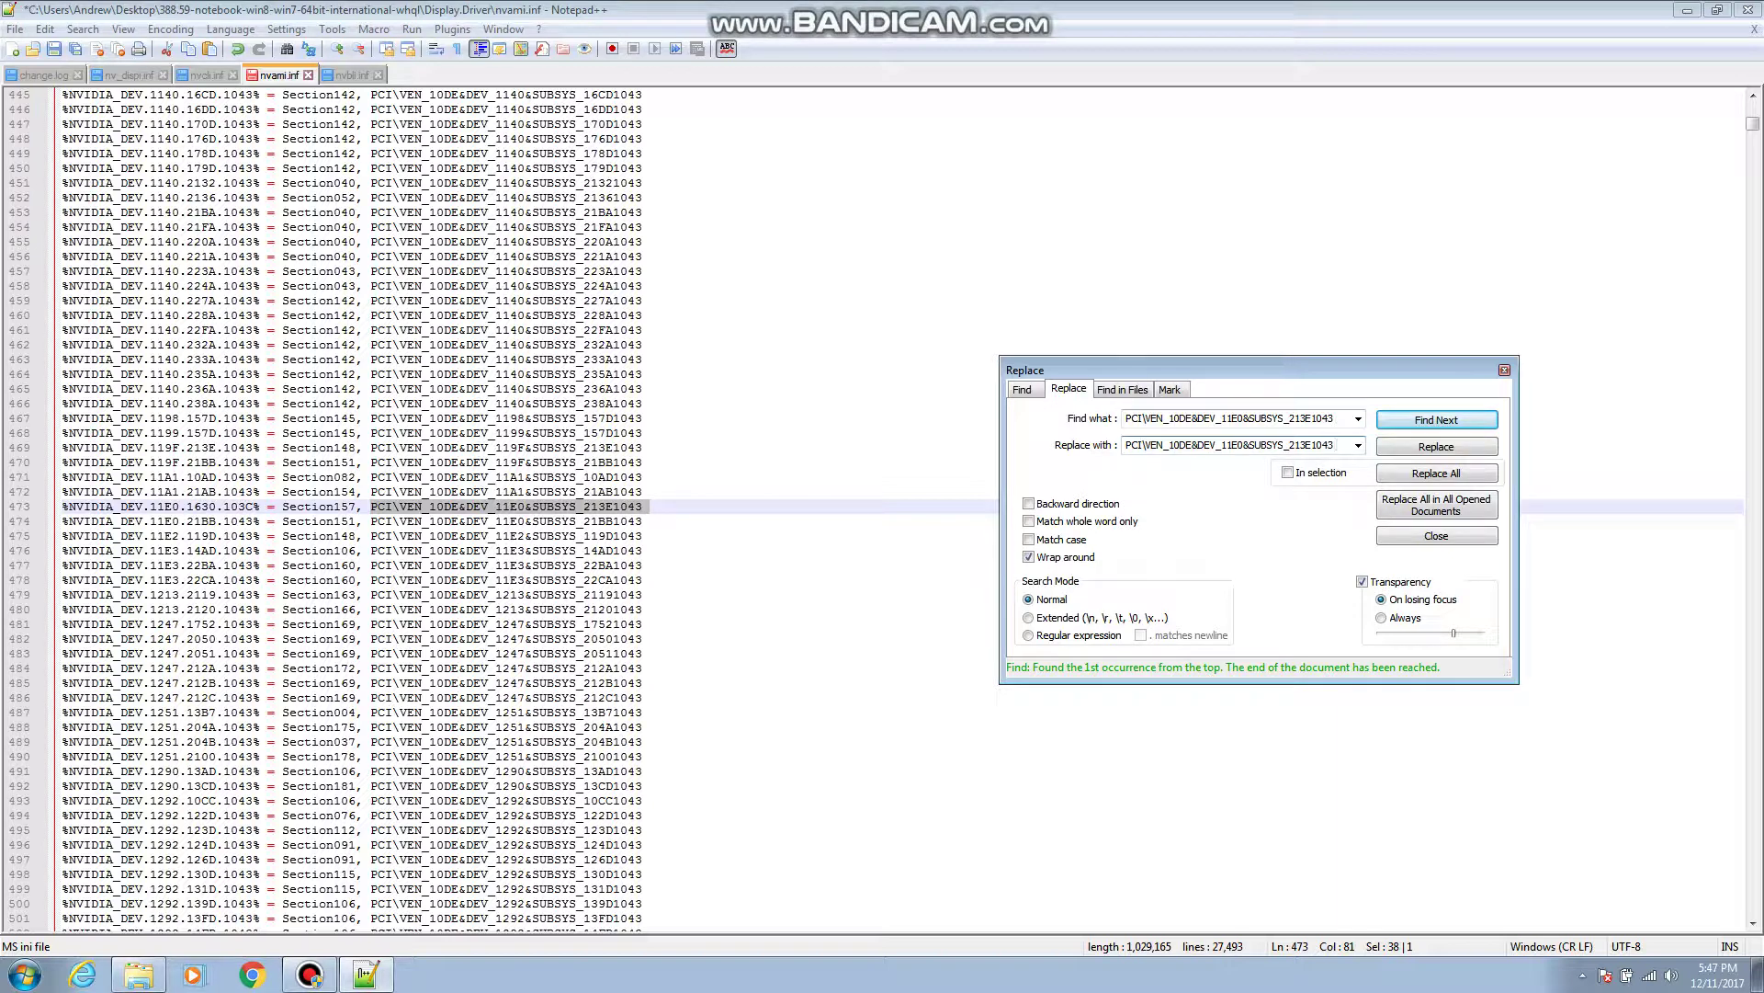
# Clear the replacement text, keeping PCI\VEN_10DE&DEV_11E0&SUBSYS_213E1043 as the search text.
pyautogui.press('BackSpace')
pyautogui.press('BackSpace')
pyautogui.press('BackSpace')
pyautogui.press('BackSpace')
pyautogui.press('BackSpace')
pyautogui.moveTo(1311, 445); pyautogui.dragTo(1124, 445)
pyautogui.press('BackSpace')
# Switch to Device Manager by searching for it in Windows.
pyautogui.press('super')
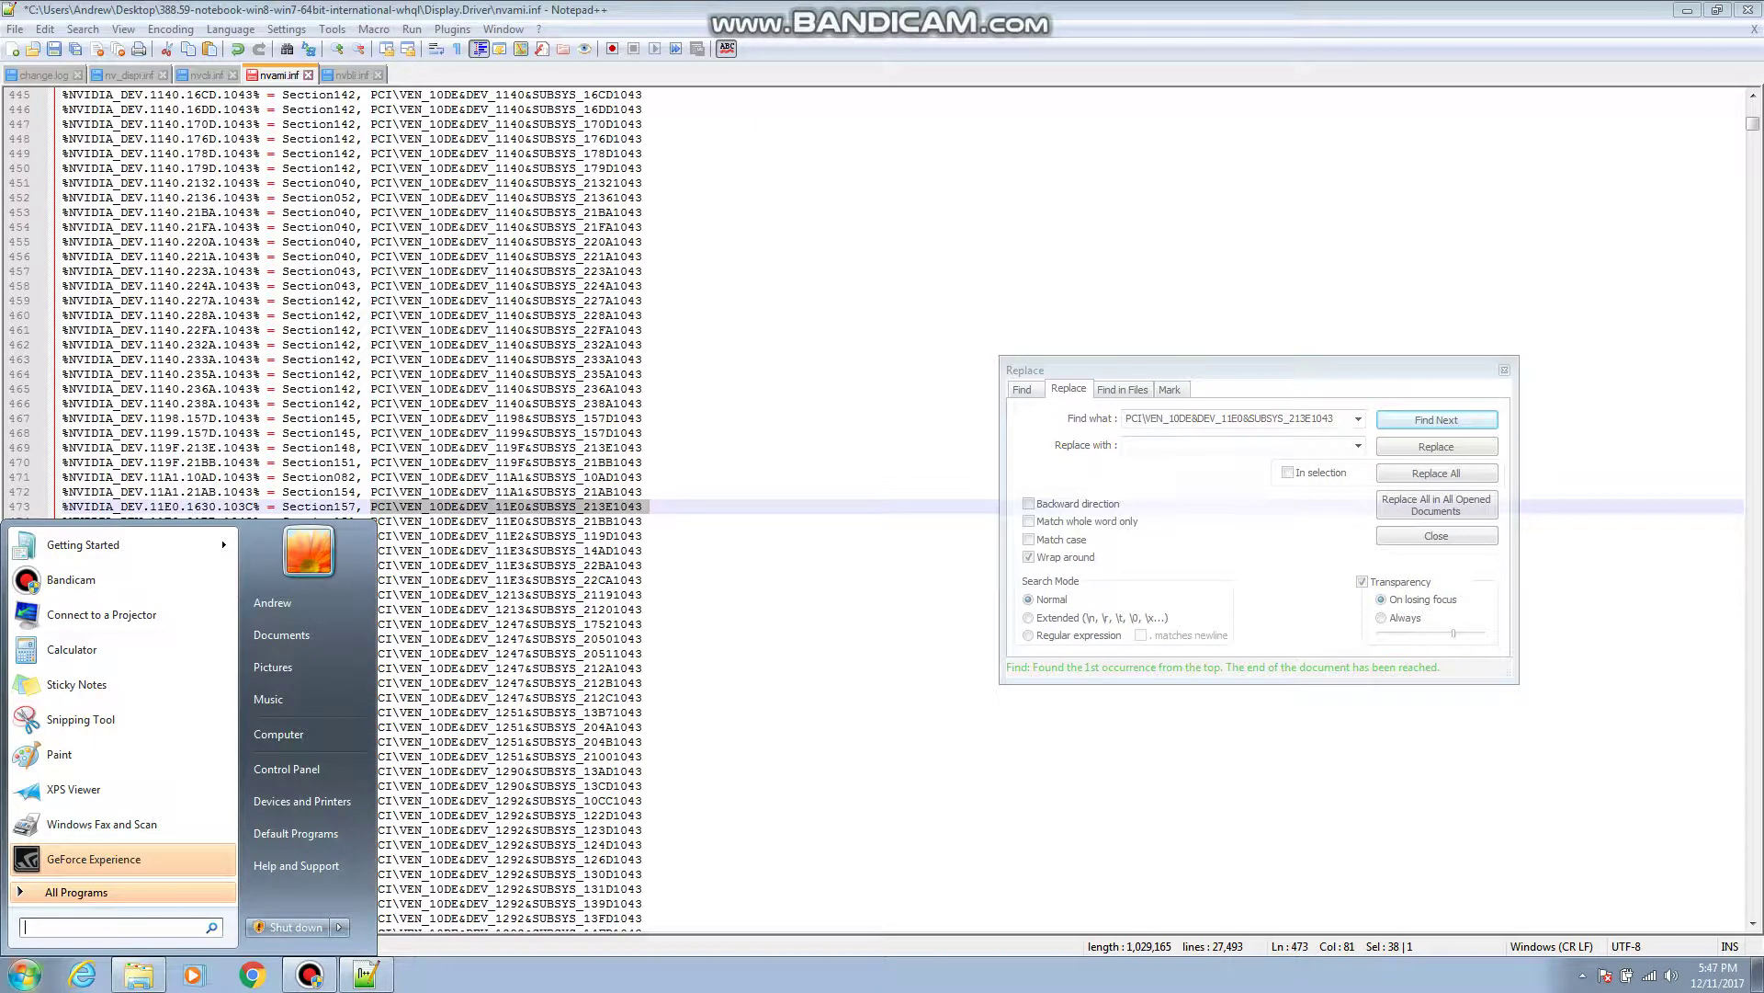
pyautogui.write('Device ')
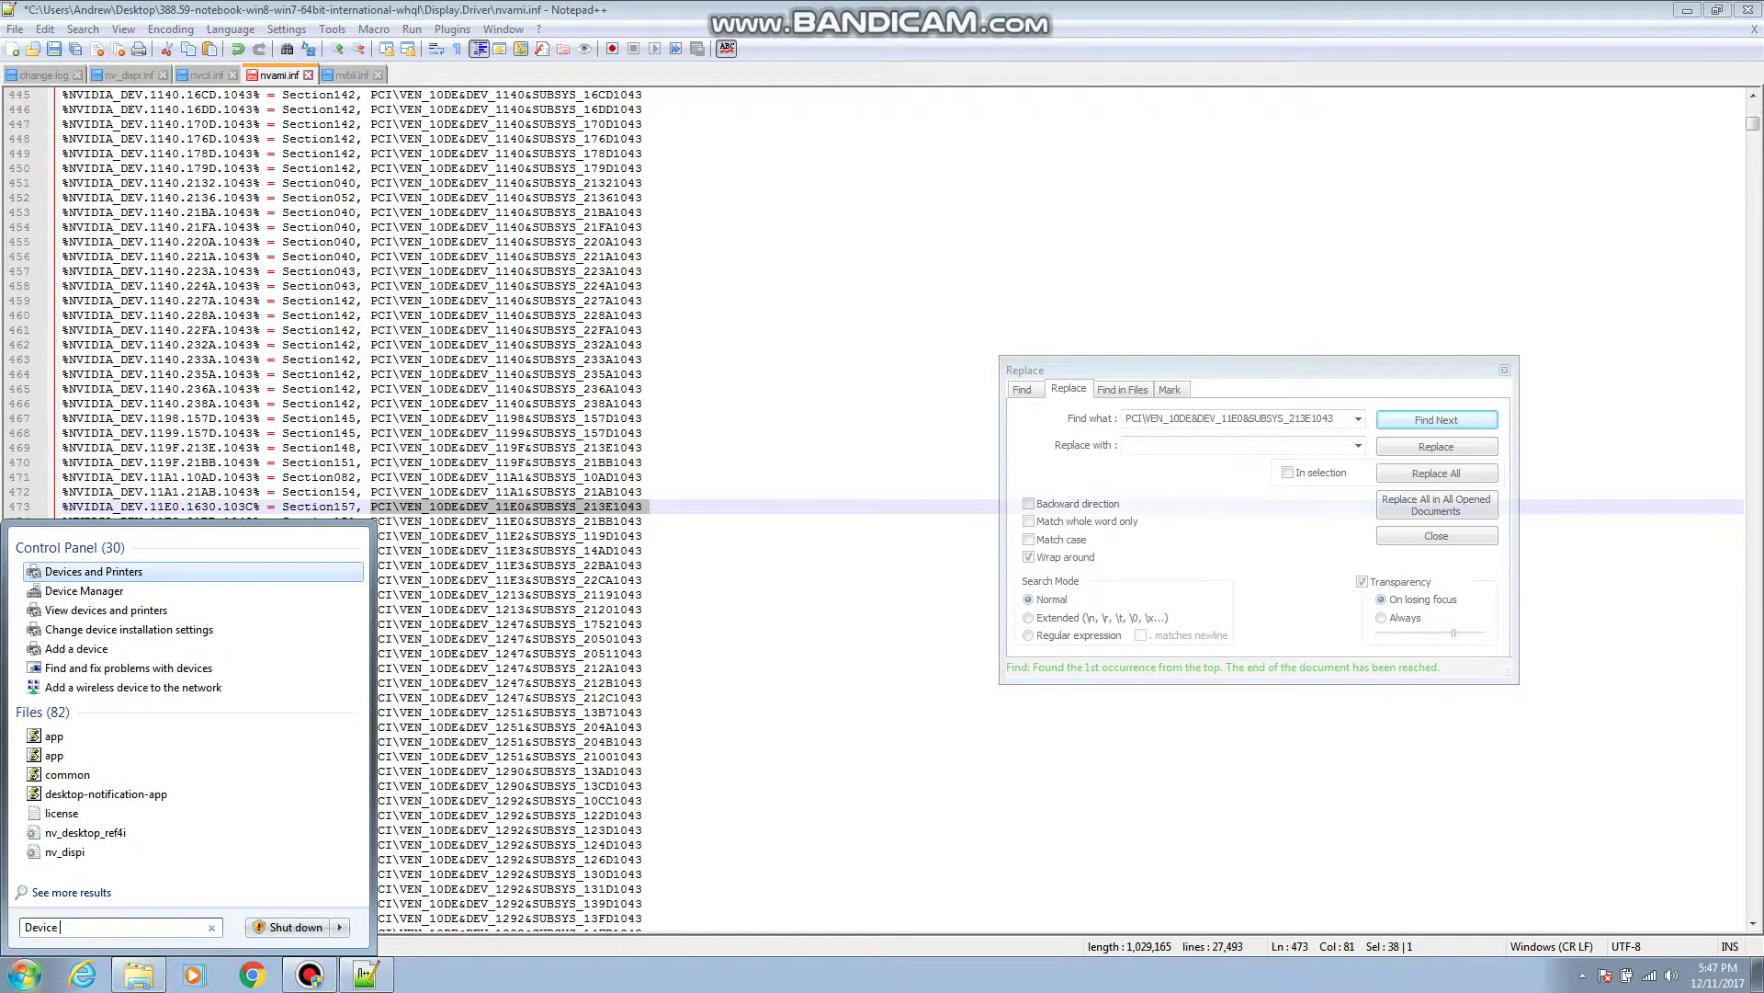
pyautogui.write('Manager')
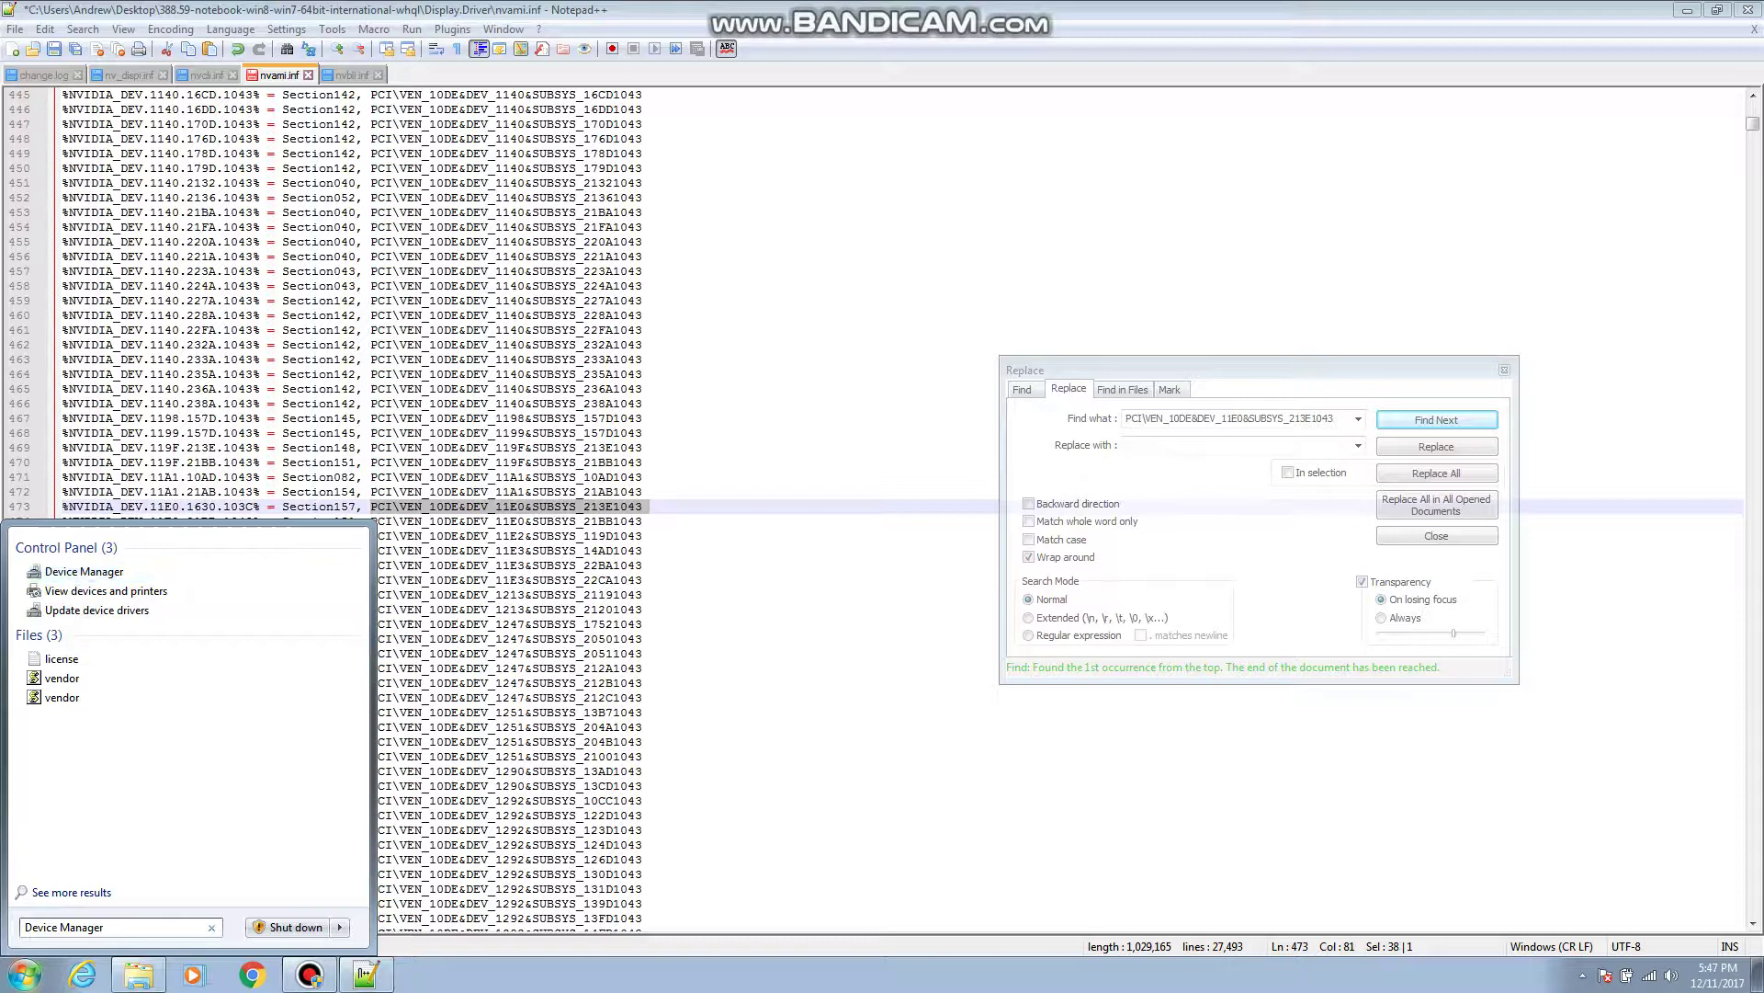
pyautogui.press('Return')
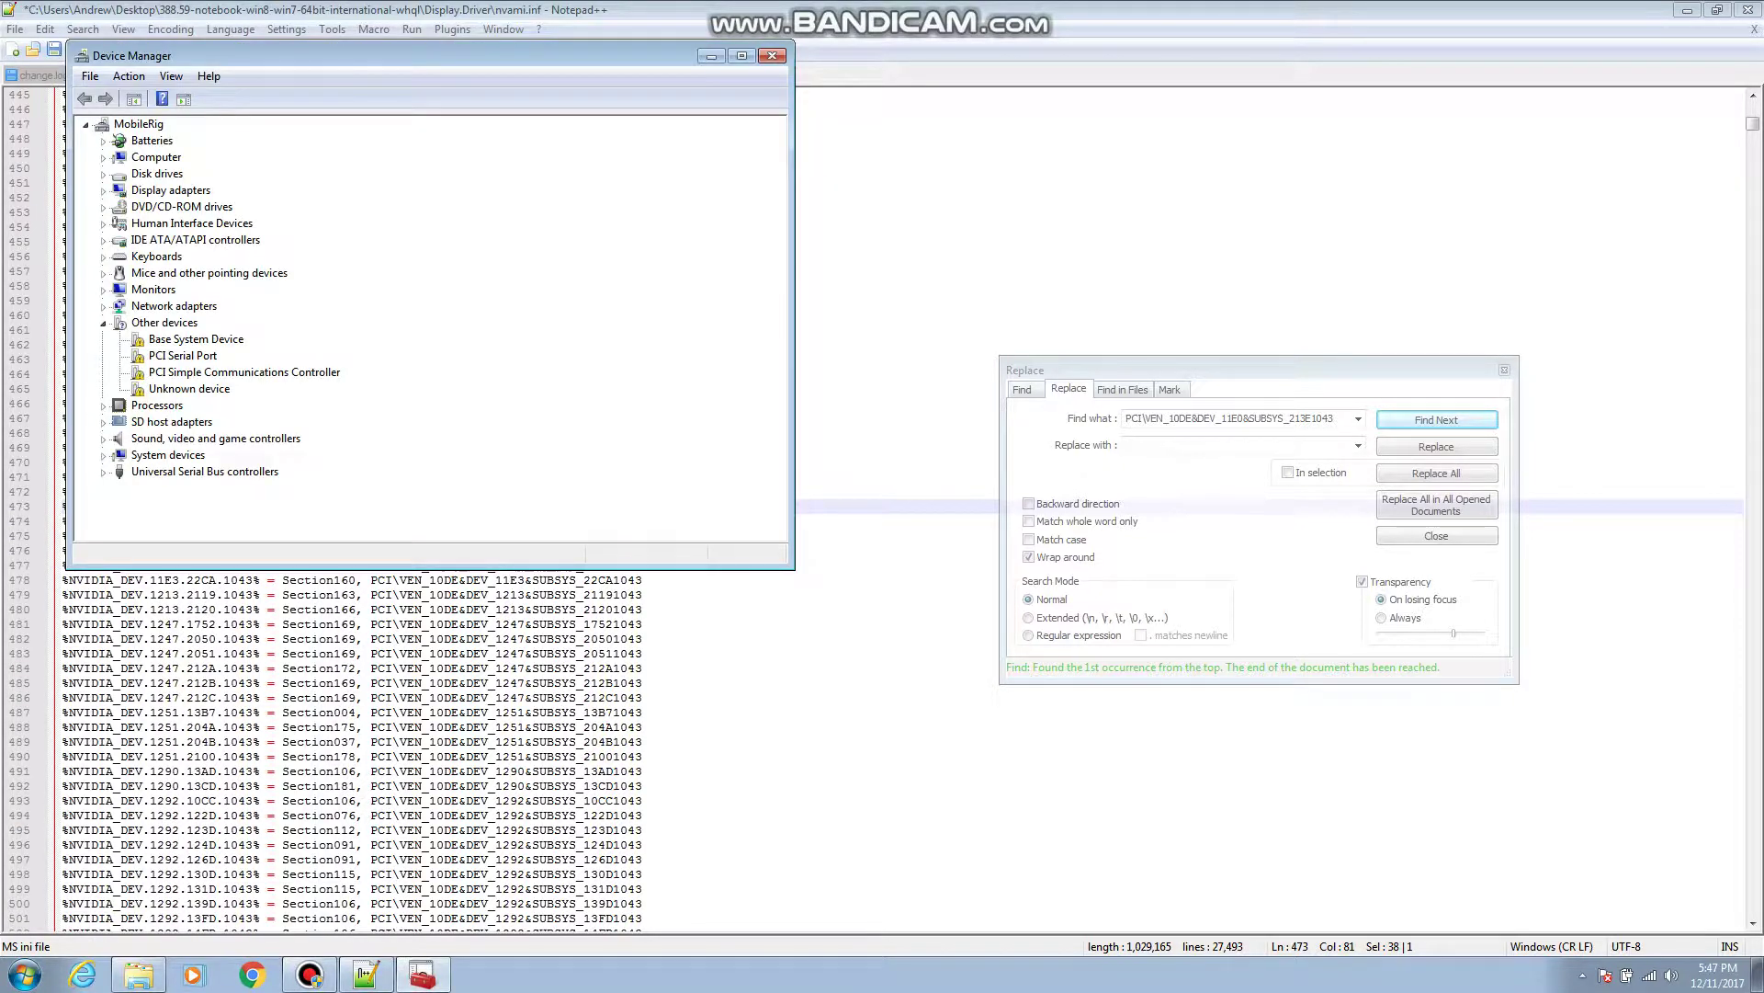
# Copy PCI\VEN_10DE&DEV_11E0&SUBSYS_1630103C from the Hardware Ids property of the Standard VGA Graphics Adapter.
pyautogui.click(103, 191)
pyautogui.rightClick(175, 207)
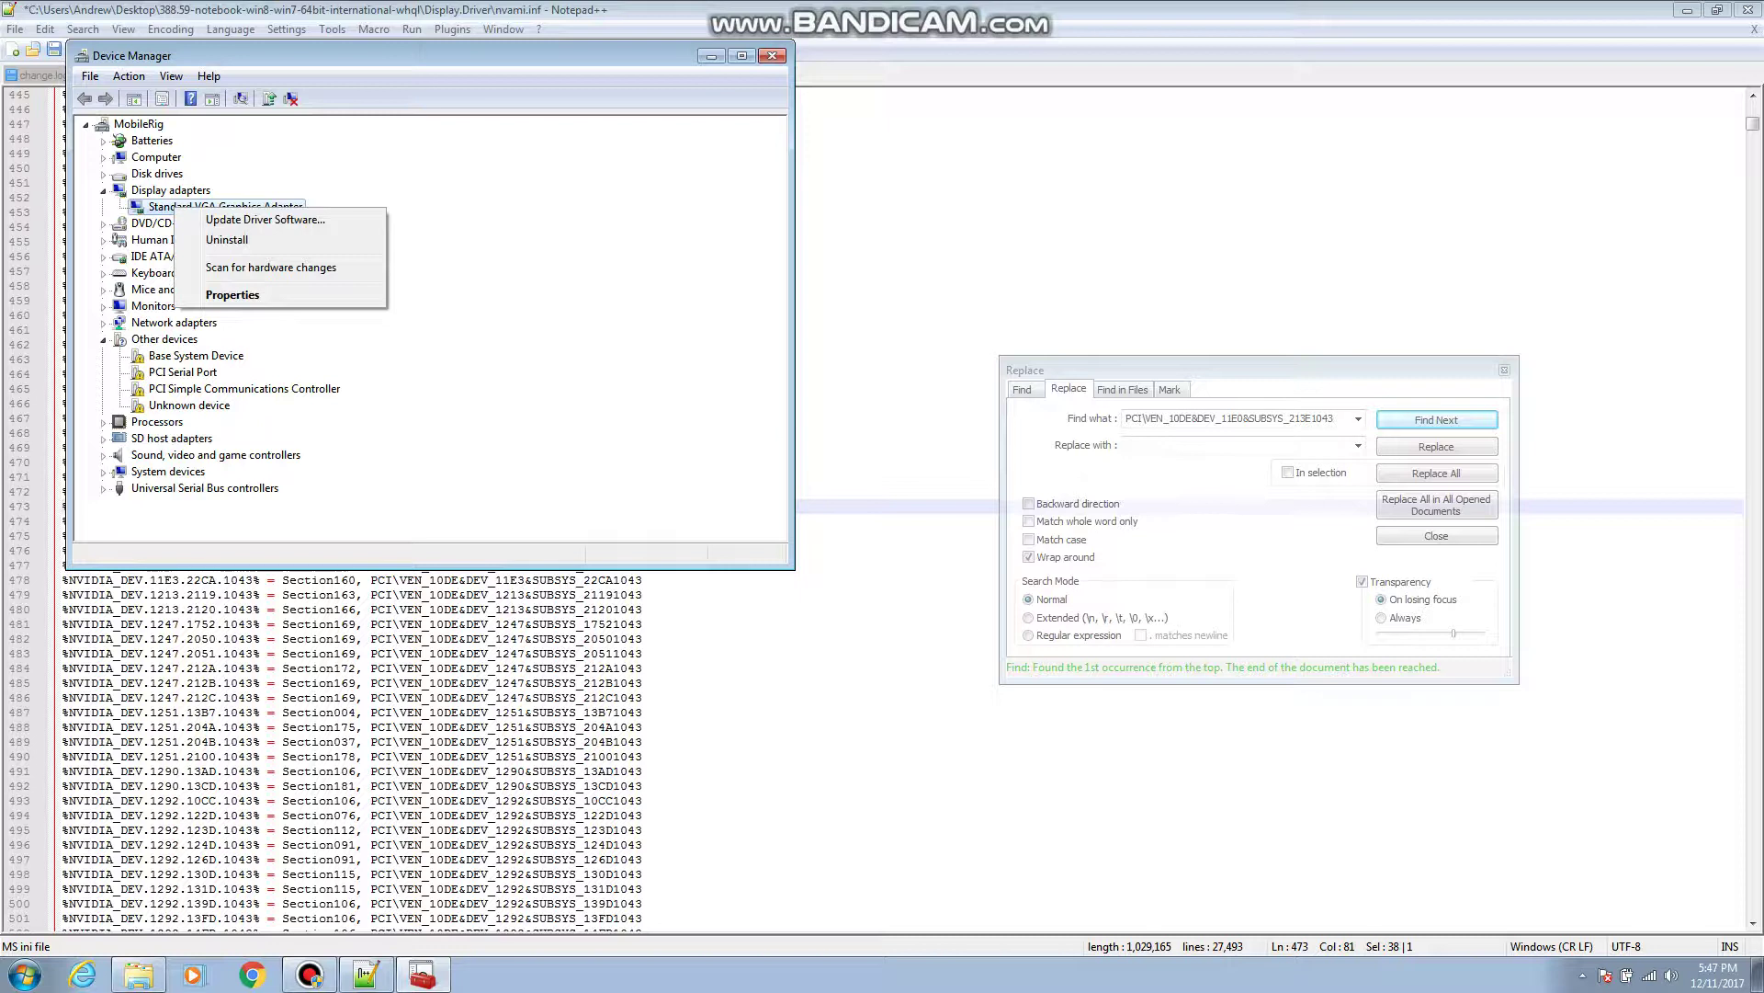
pyautogui.click(233, 295)
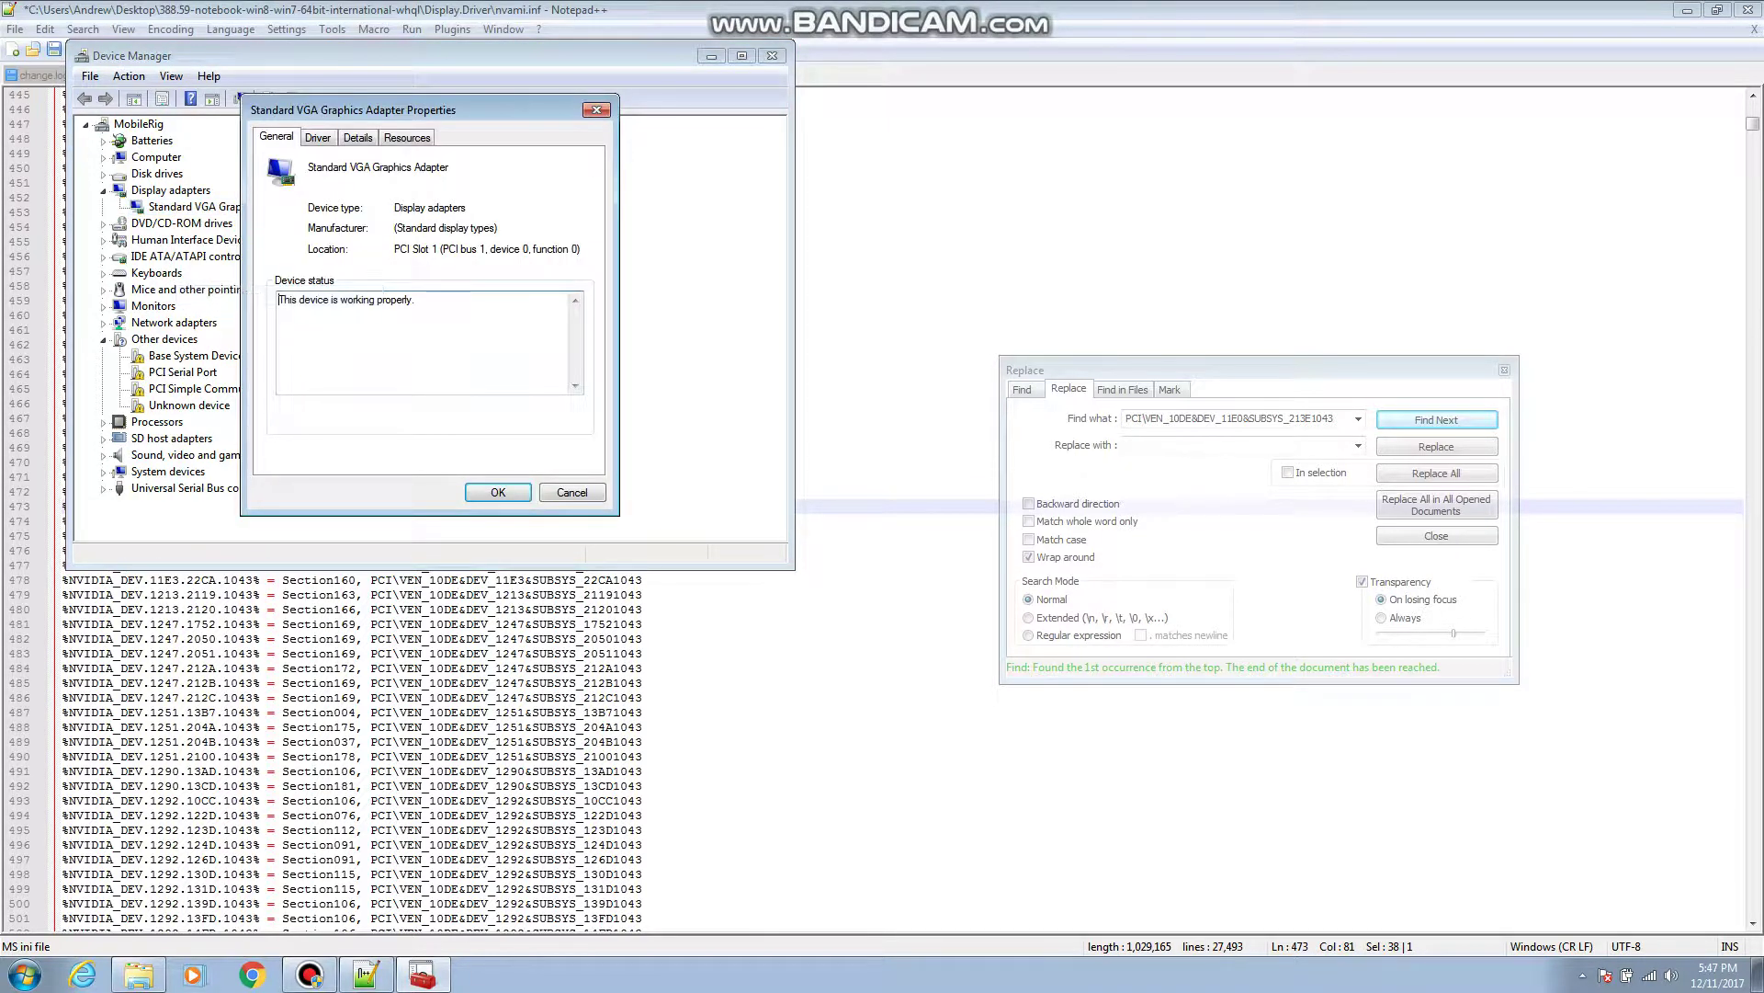
pyautogui.click(358, 138)
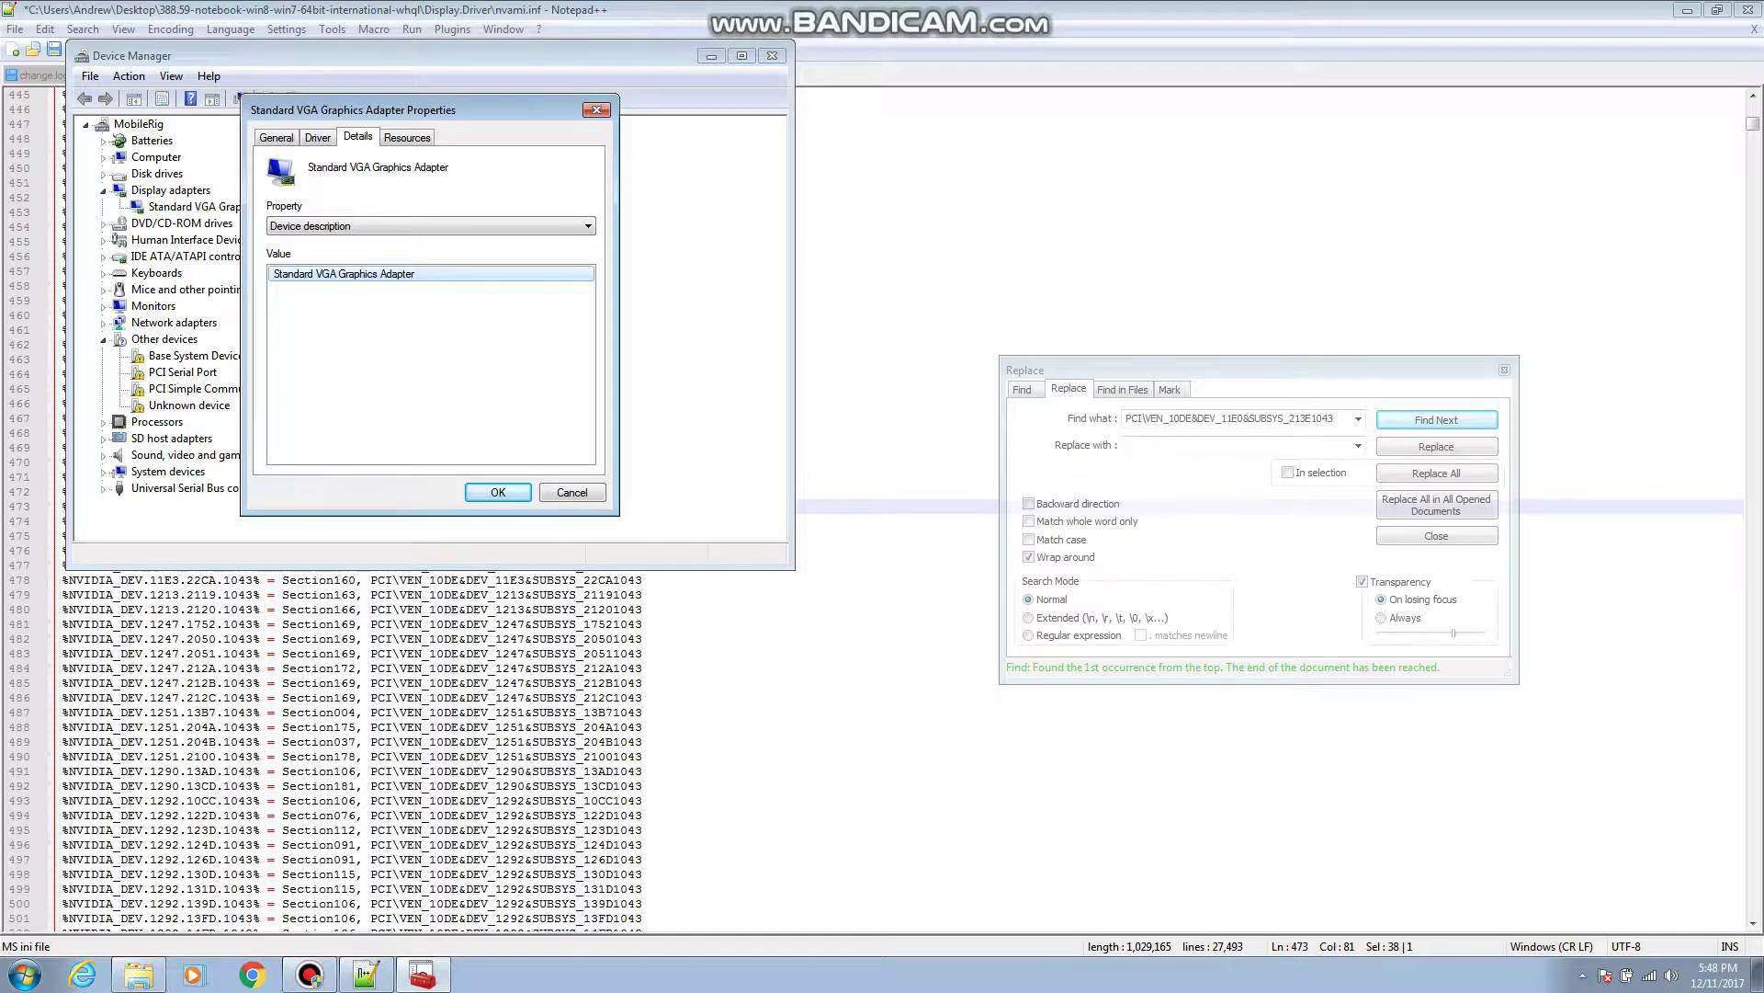
pyautogui.click(431, 226)
pyautogui.click(304, 257)
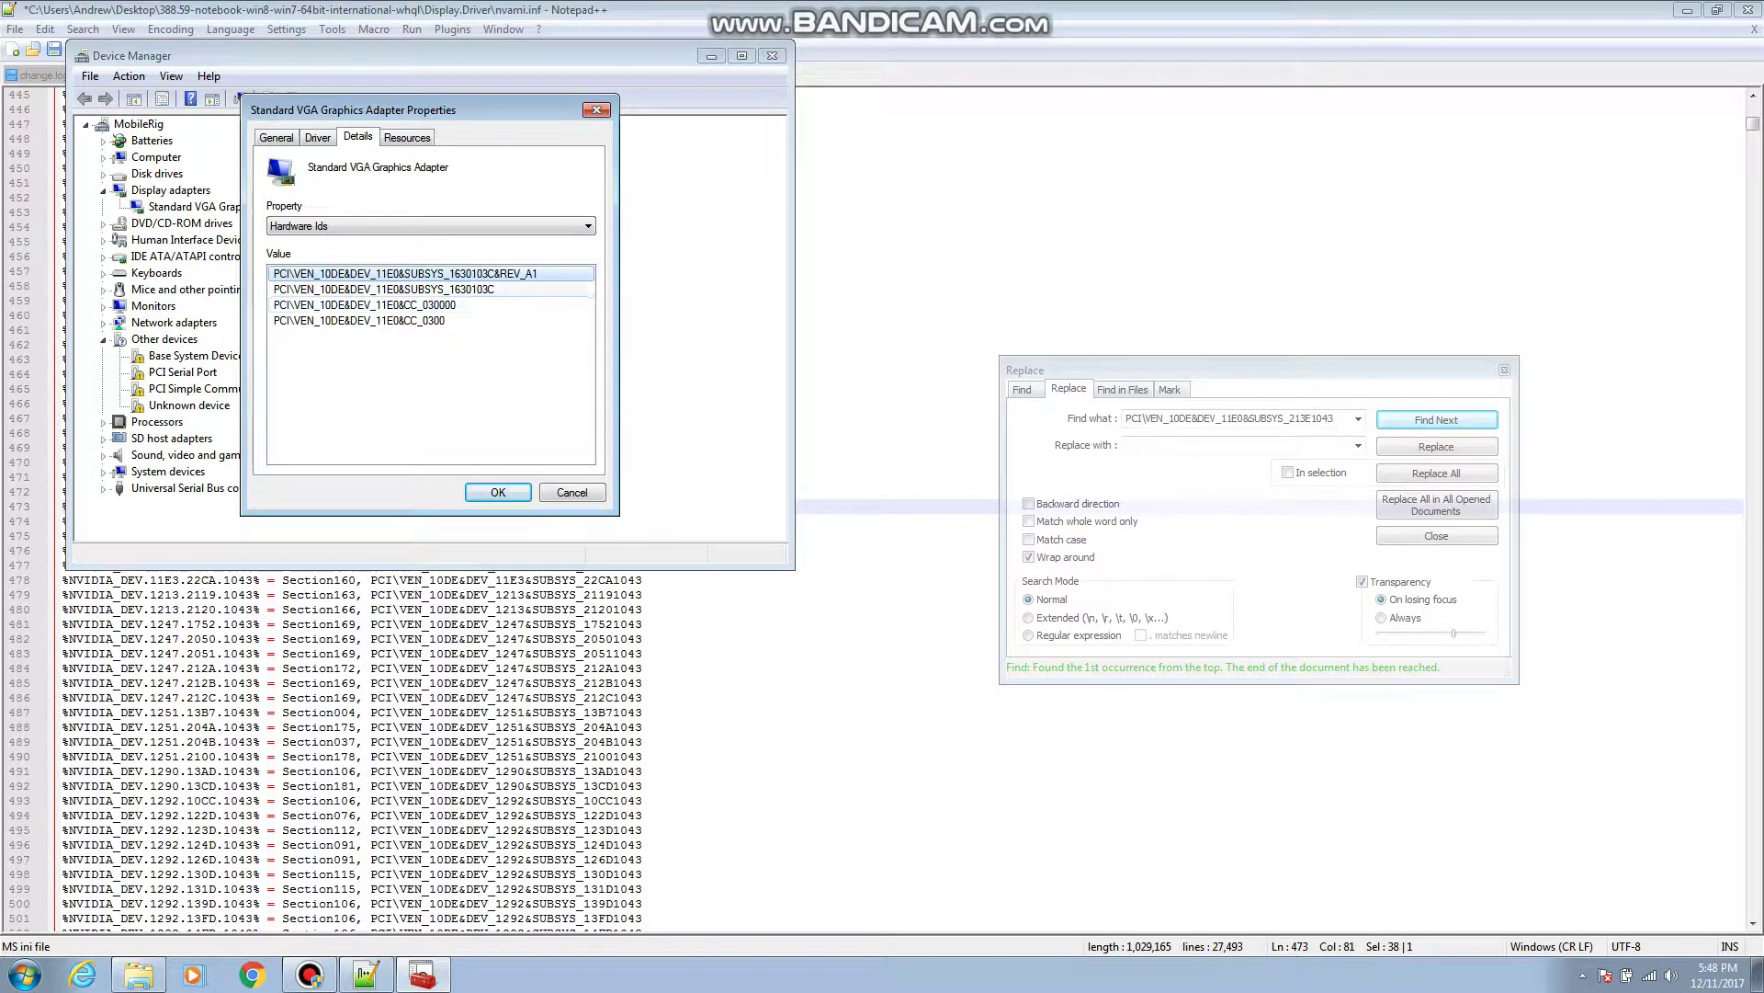
pyautogui.click(385, 289)
pyautogui.rightClick(425, 288)
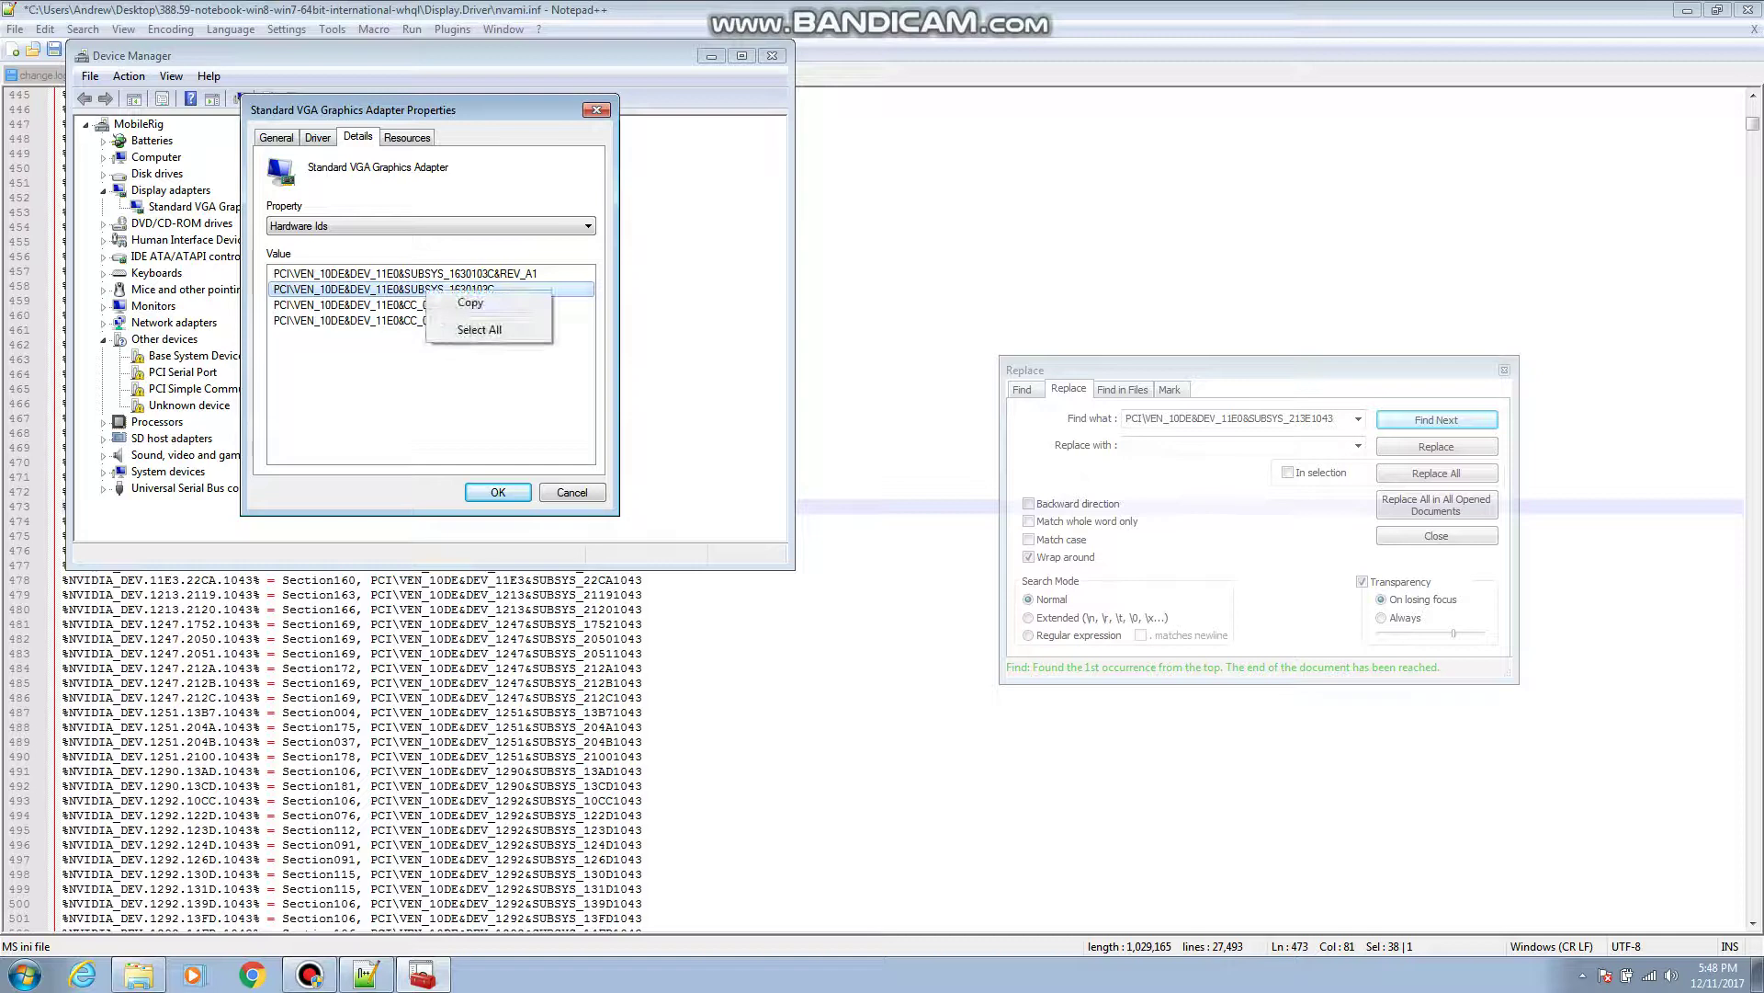
pyautogui.click(451, 303)
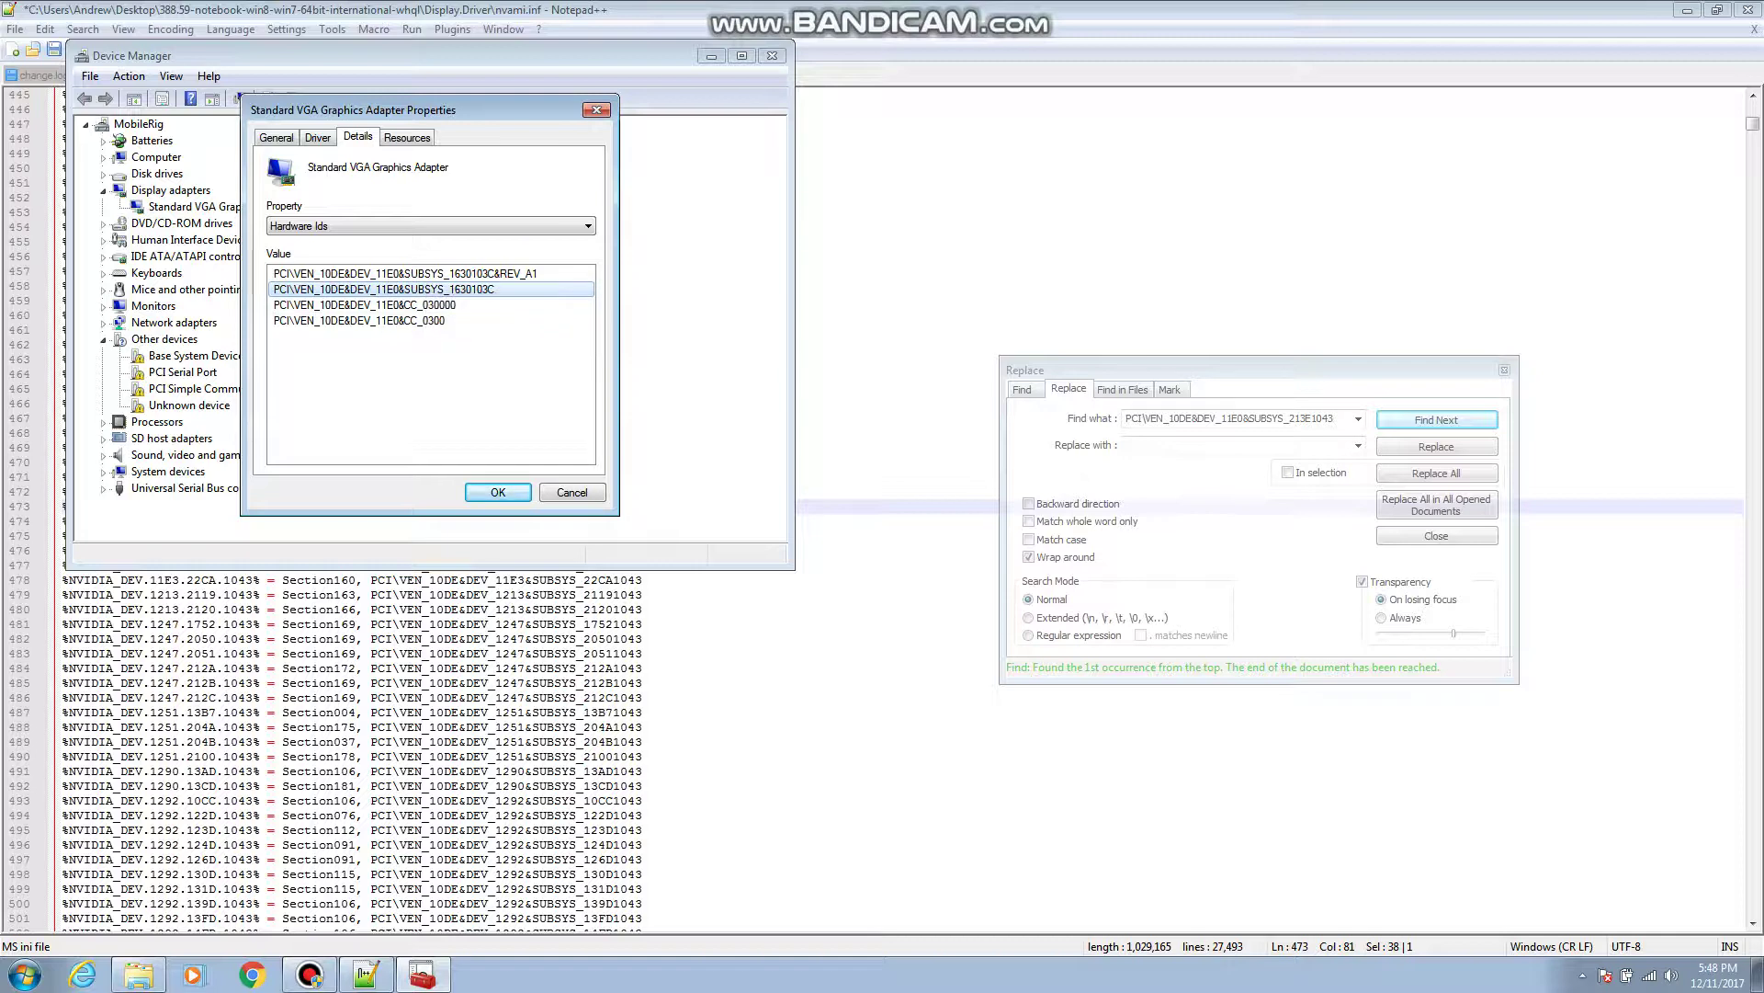
# Paste the copied hardware ID as the replacement text and replace all occurrences of PCI\VEN_10DE&DEV_11E0&SUBSYS_213E1043 in nvami.inf.
pyautogui.click(1236, 445)
pyautogui.hotkey('ctrl', 'v')
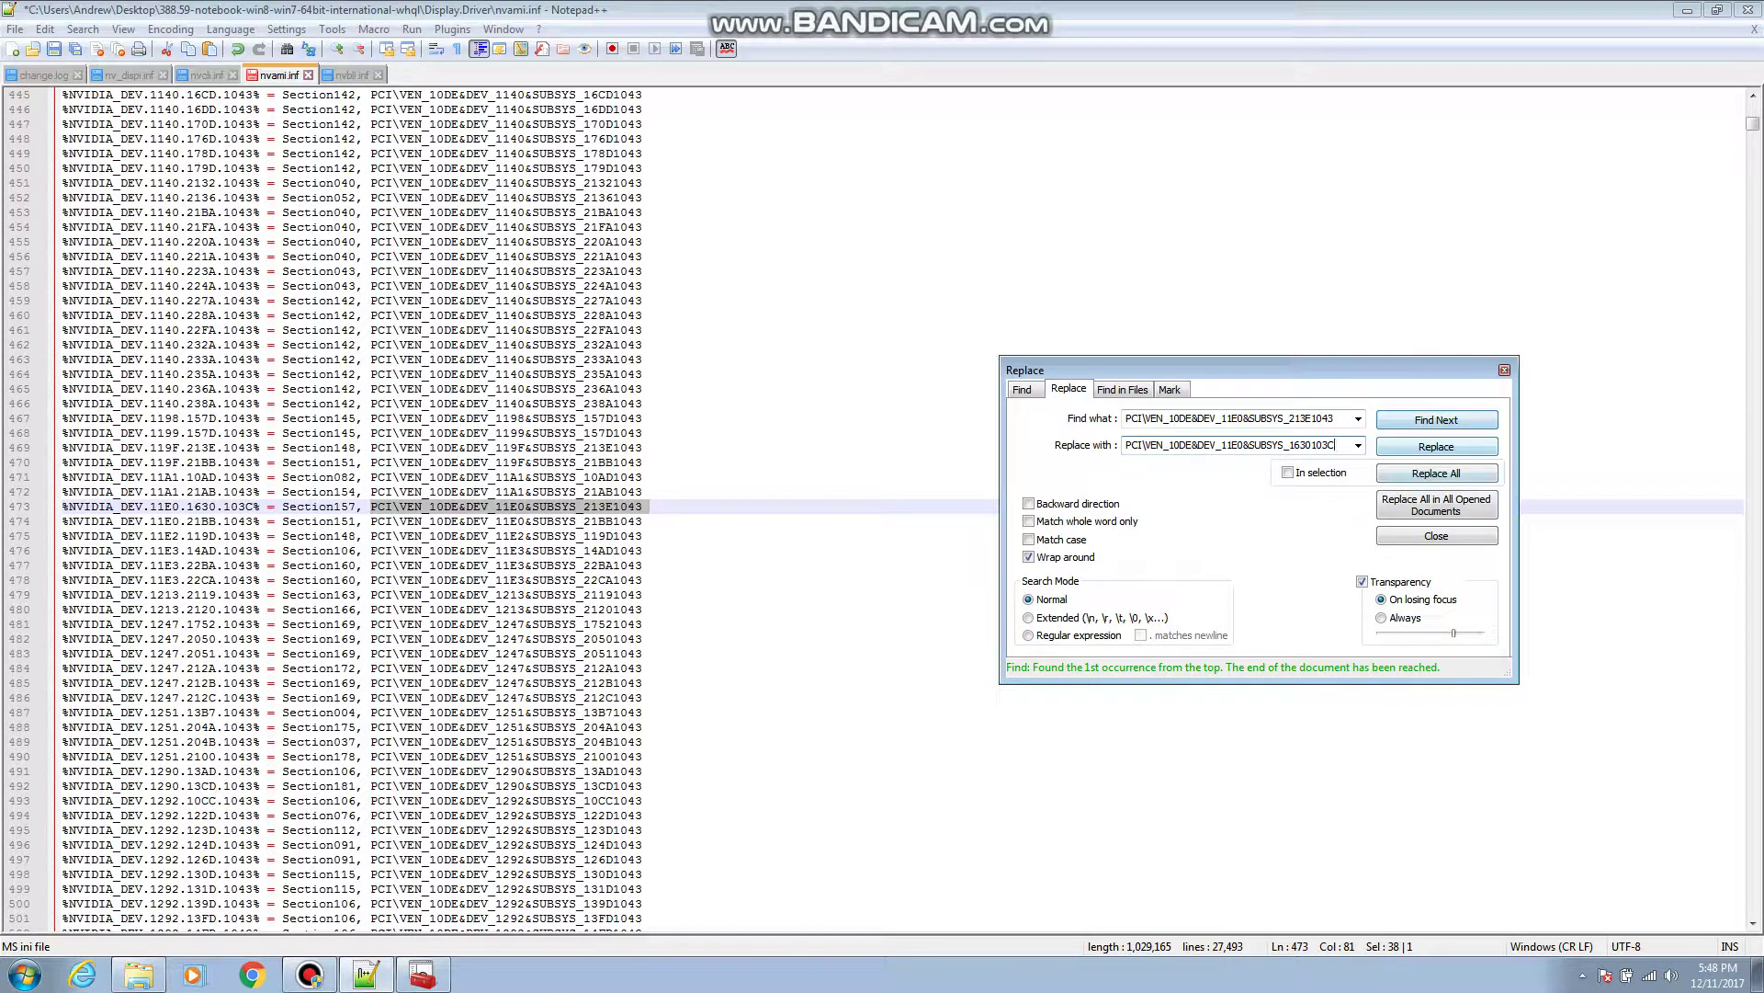
pyautogui.click(1437, 473)
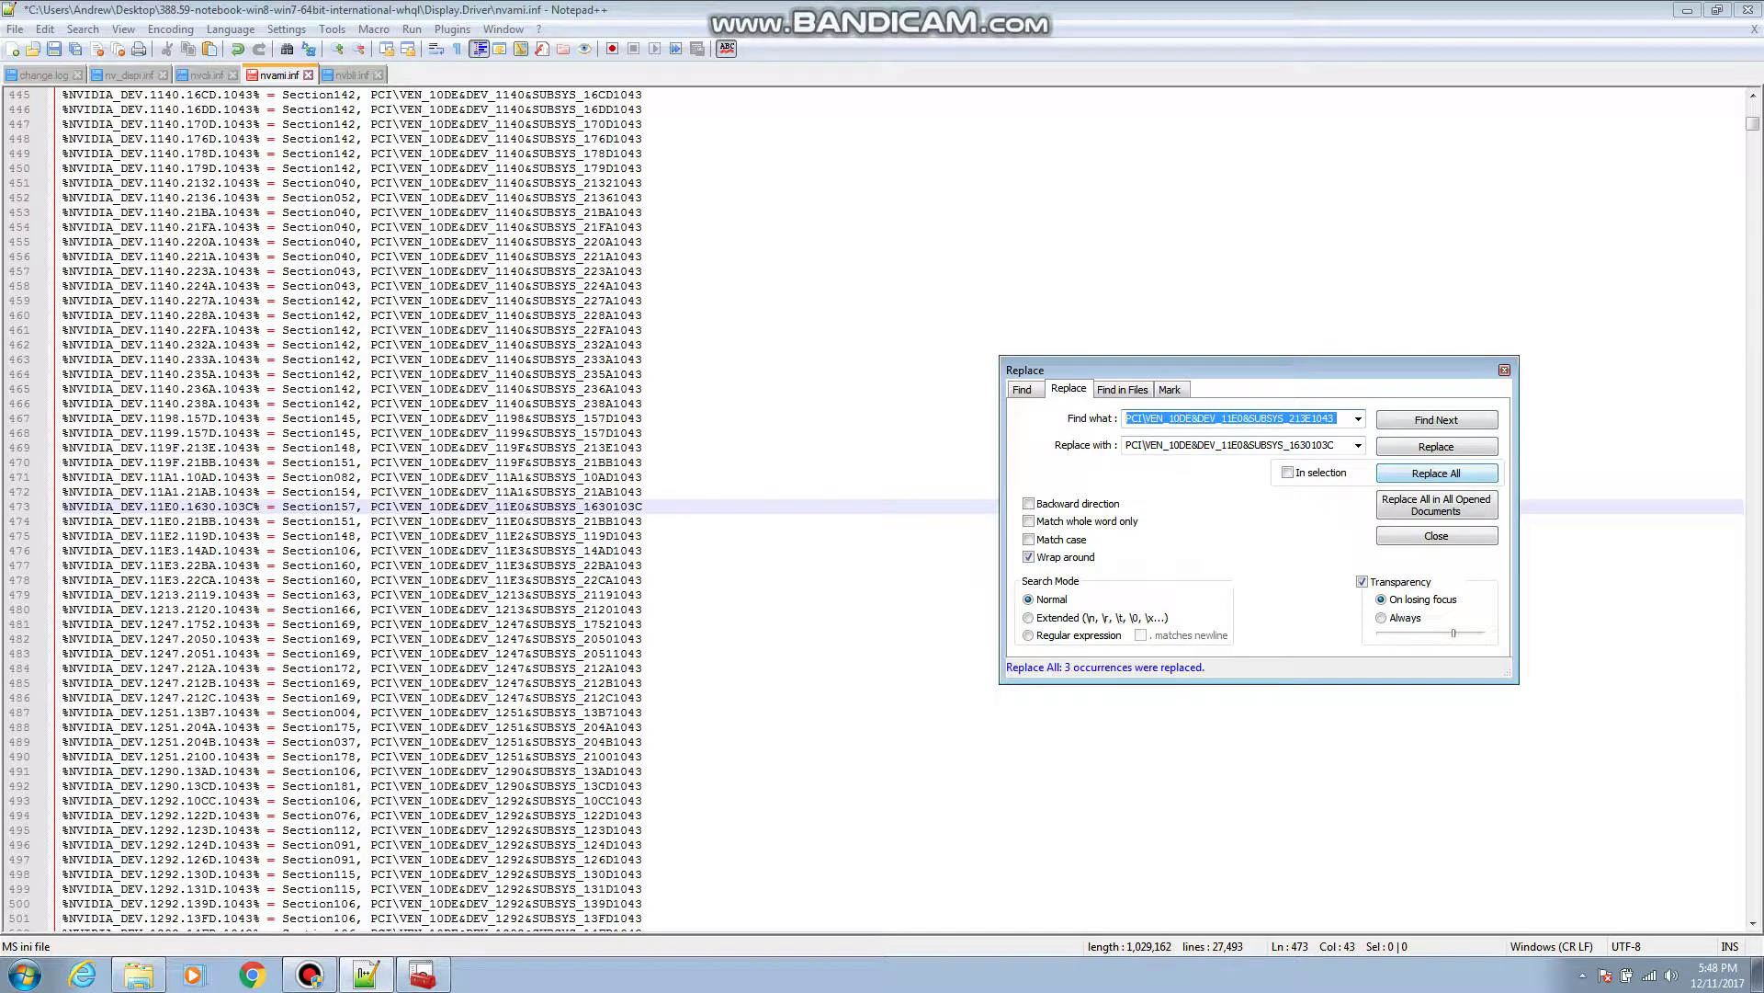
# Save nvami.inf, then close the Replace dialog and the text editor.
pyautogui.click(56, 49)
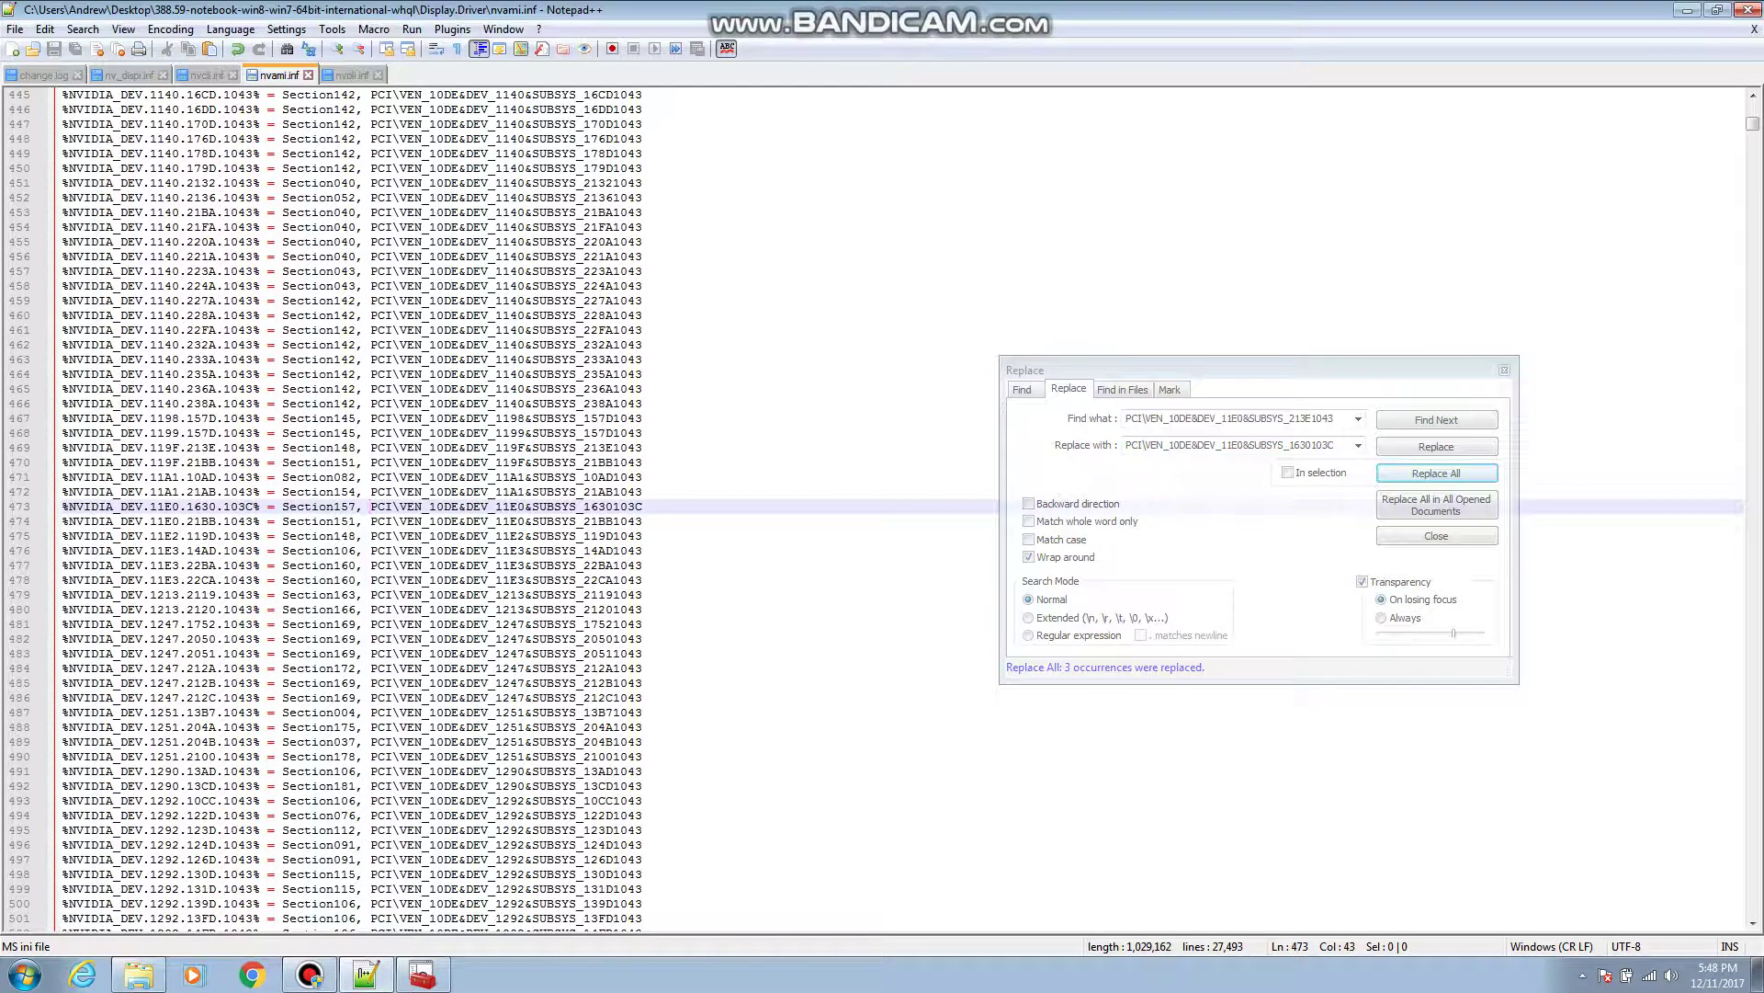
pyautogui.click(1505, 370)
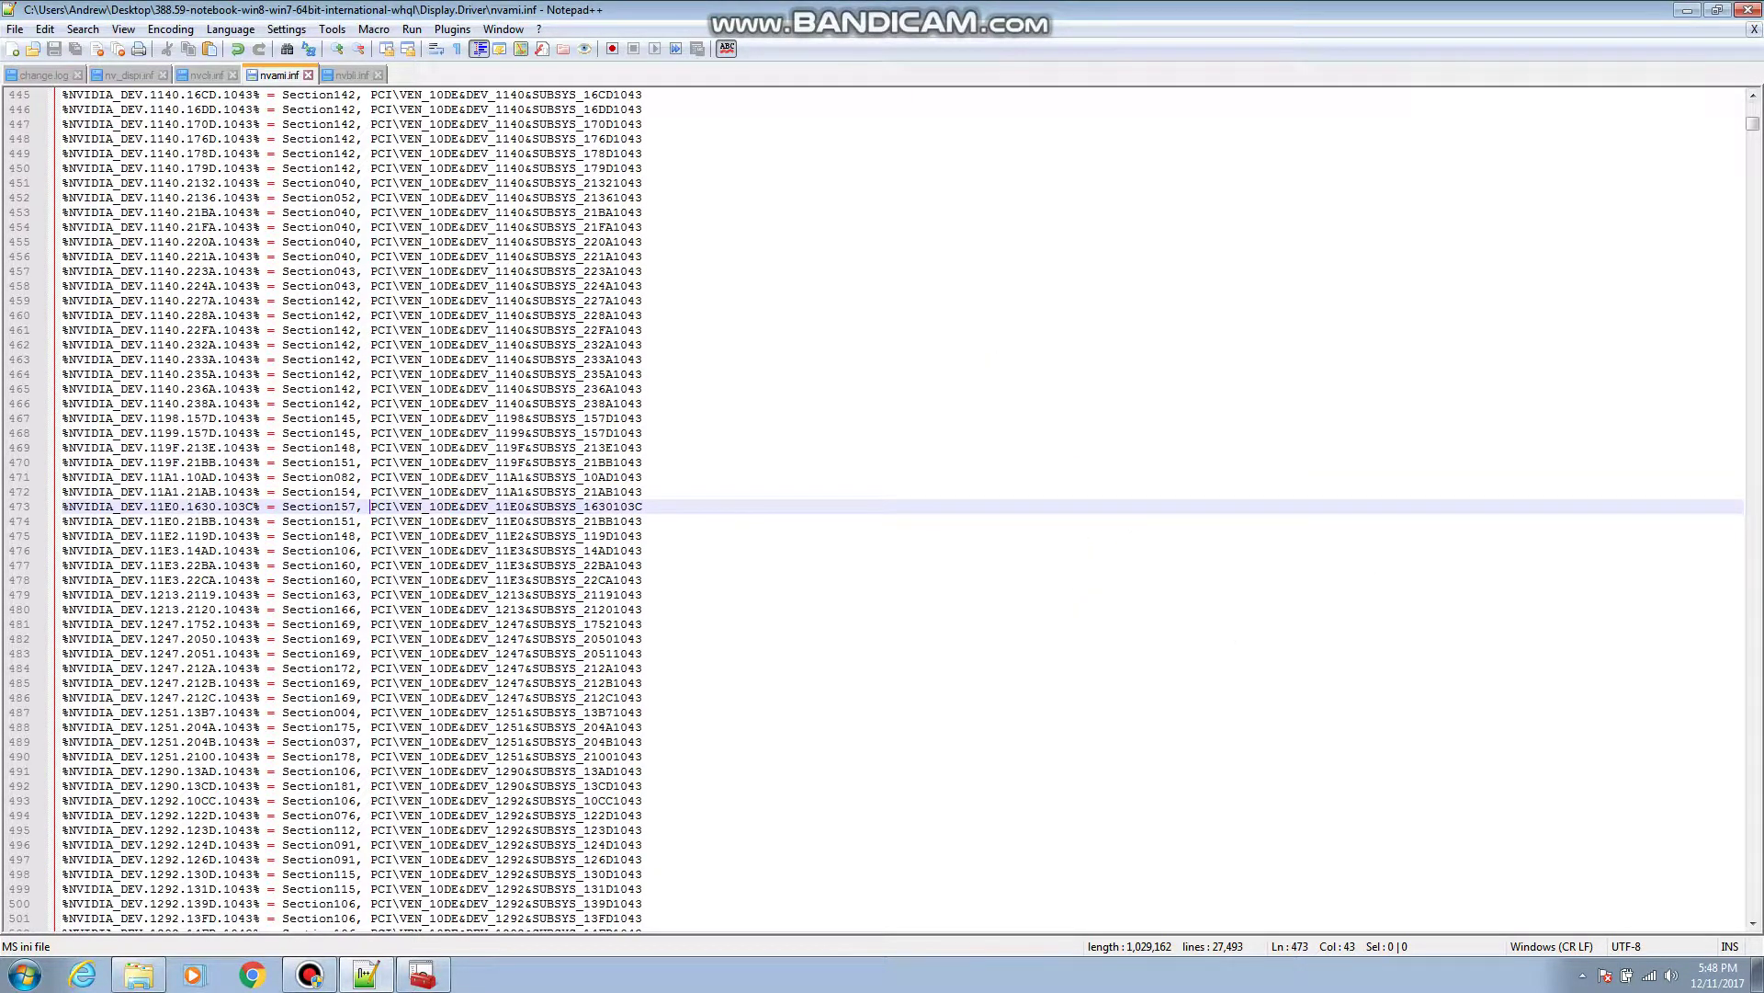
pyautogui.click(1746, 9)
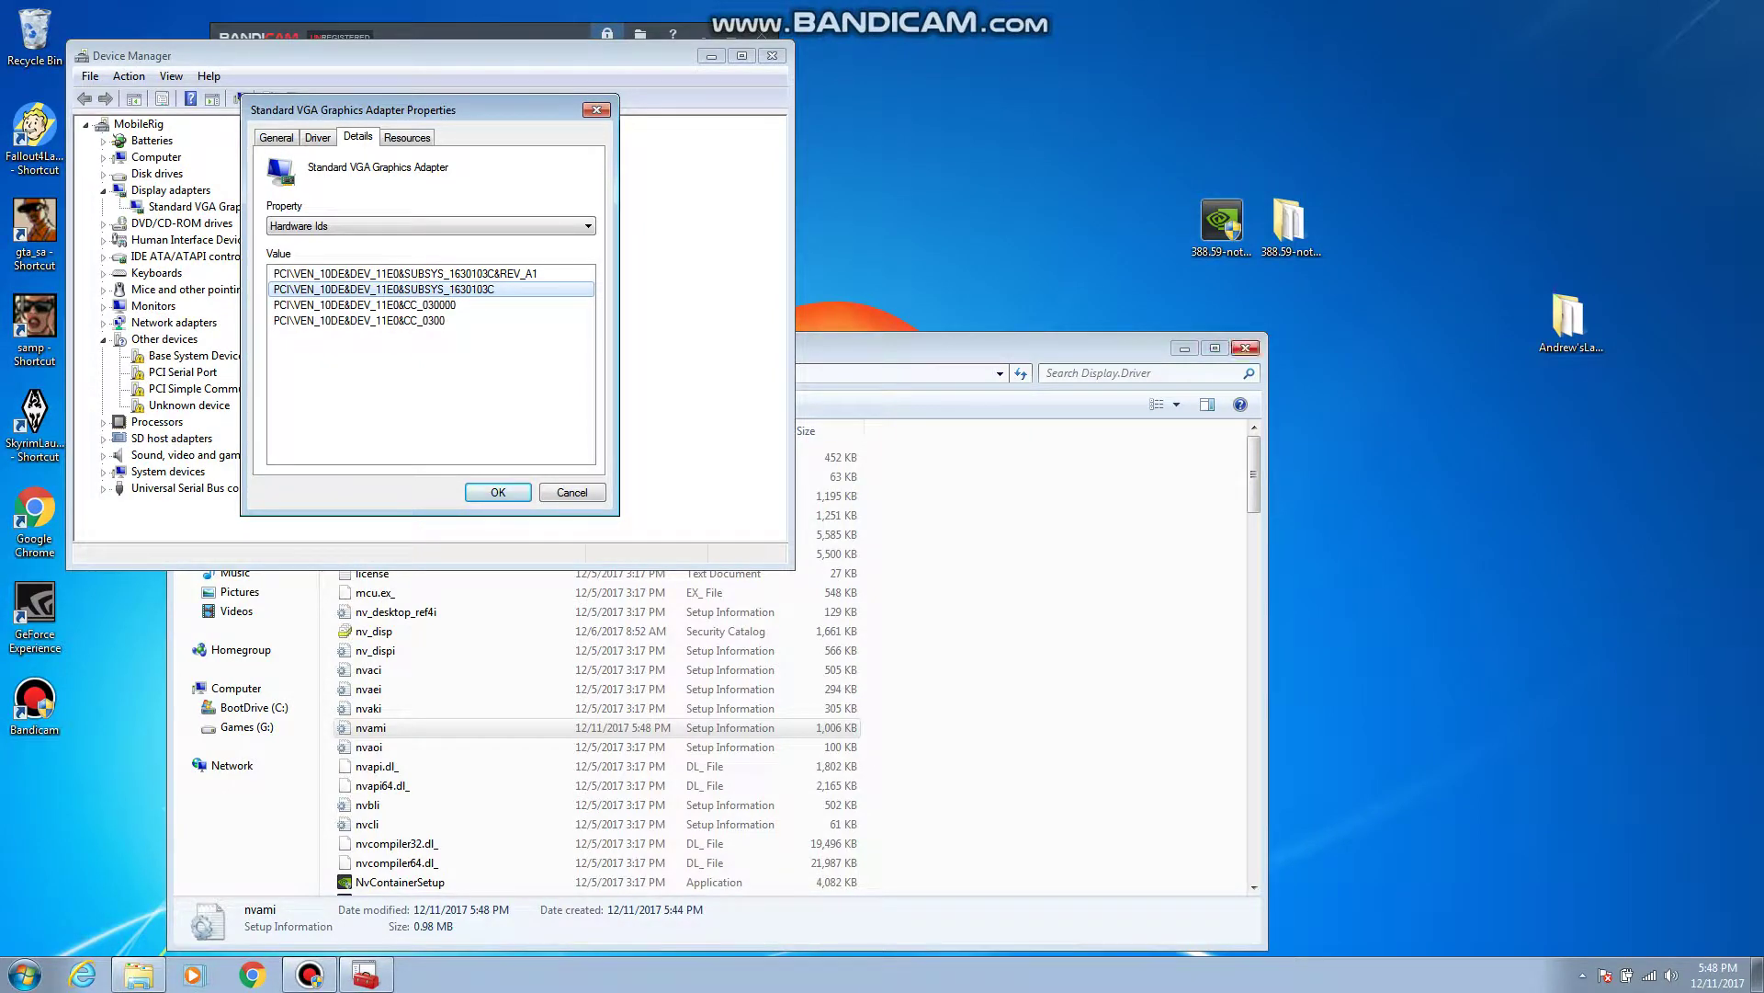
# Close the Display.Driver folder, the graphics adapter's properties and Device Manager.
pyautogui.click(1245, 348)
pyautogui.moveTo(386, 109); pyautogui.dragTo(1150, 363)
pyautogui.click(1360, 368)
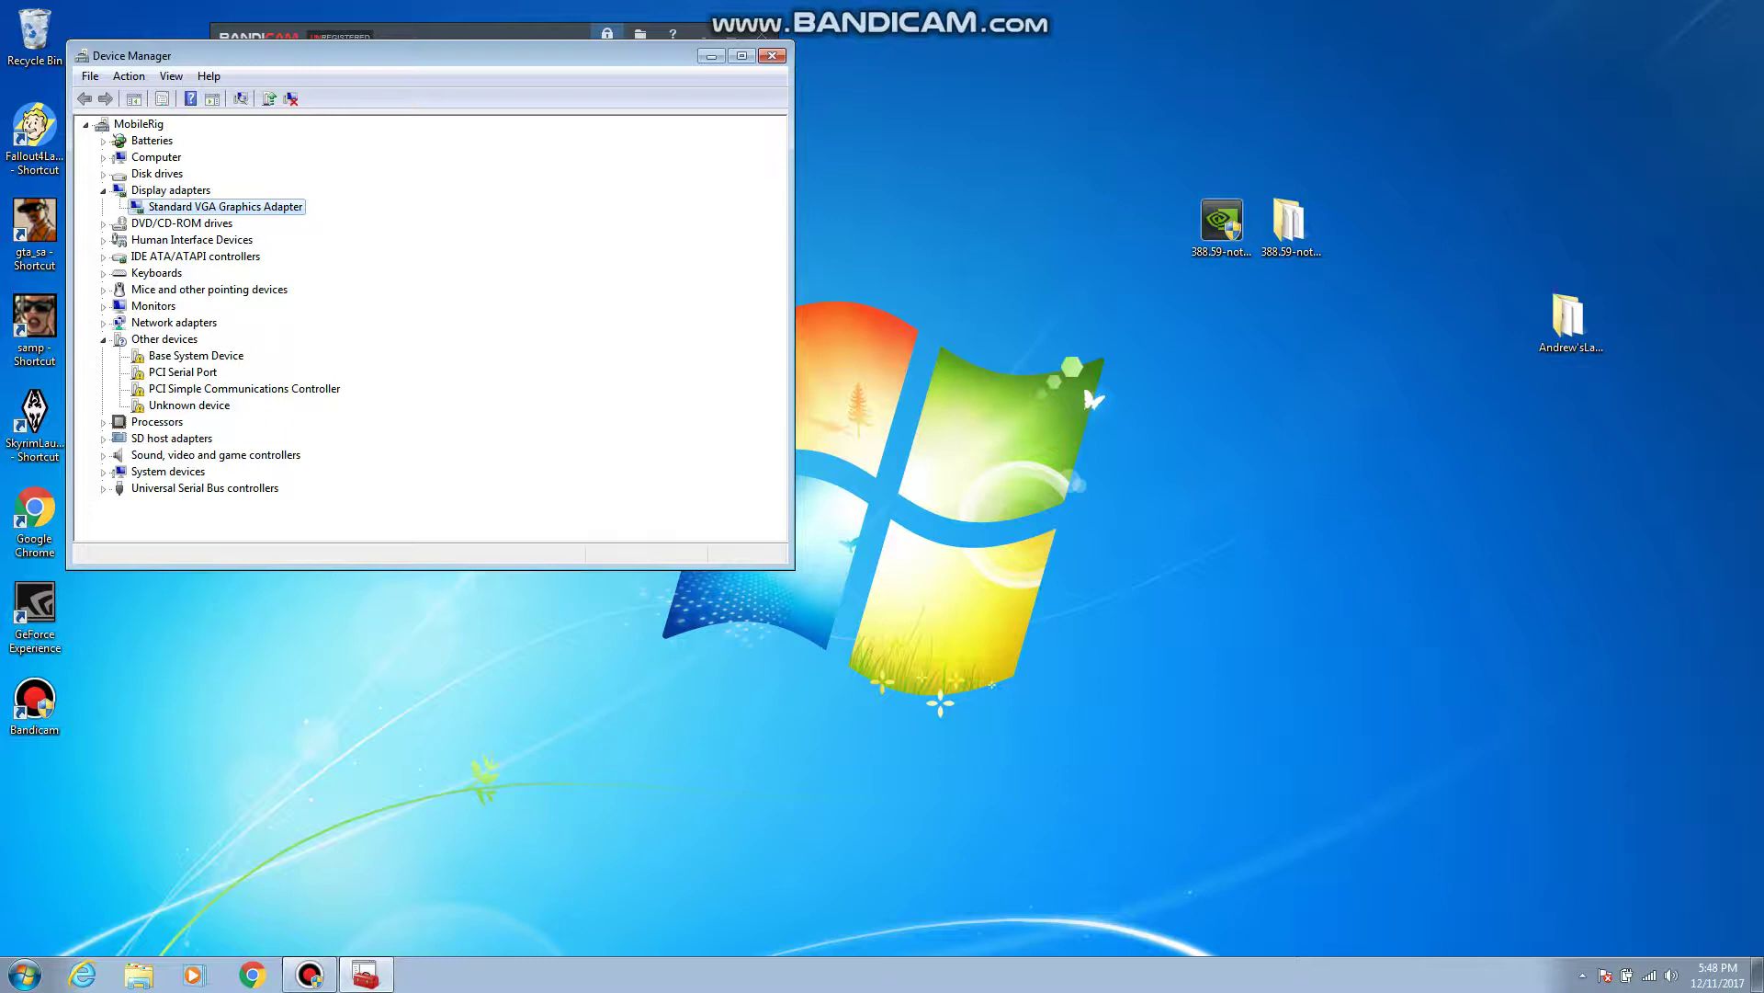
pyautogui.click(772, 55)
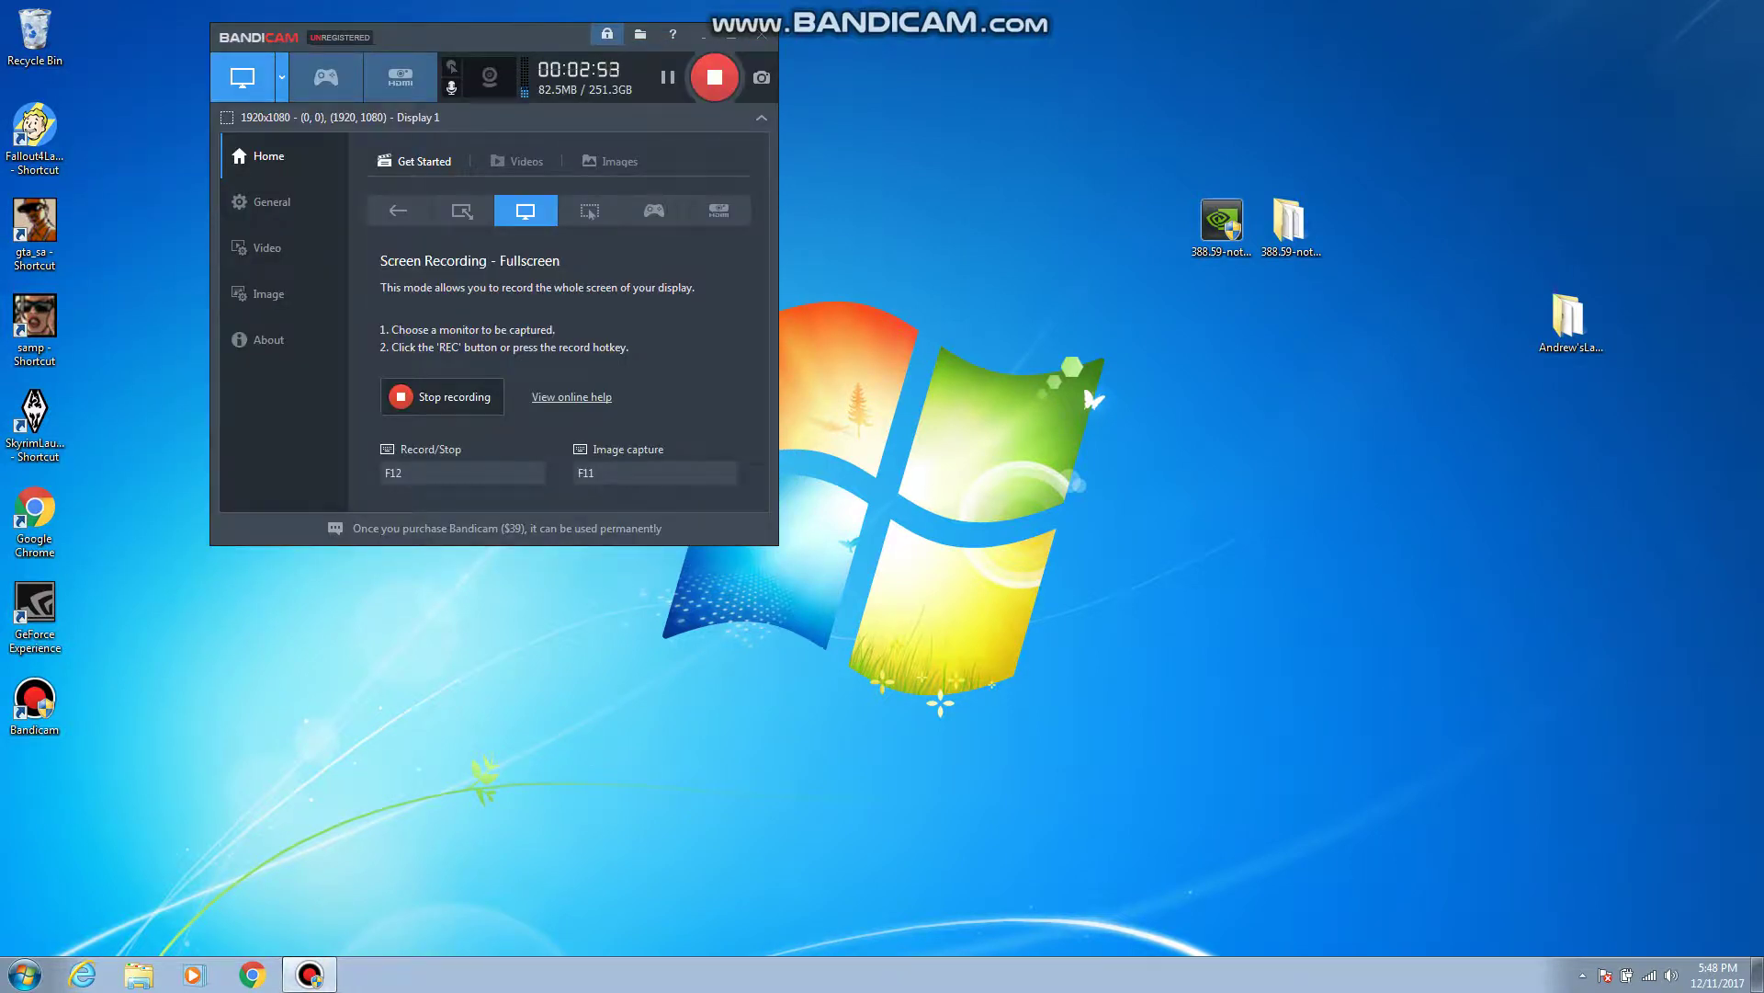
# Open the extracted 388.59 notebook driver folder on the desktop and launch its setup application.
pyautogui.click(1222, 225)
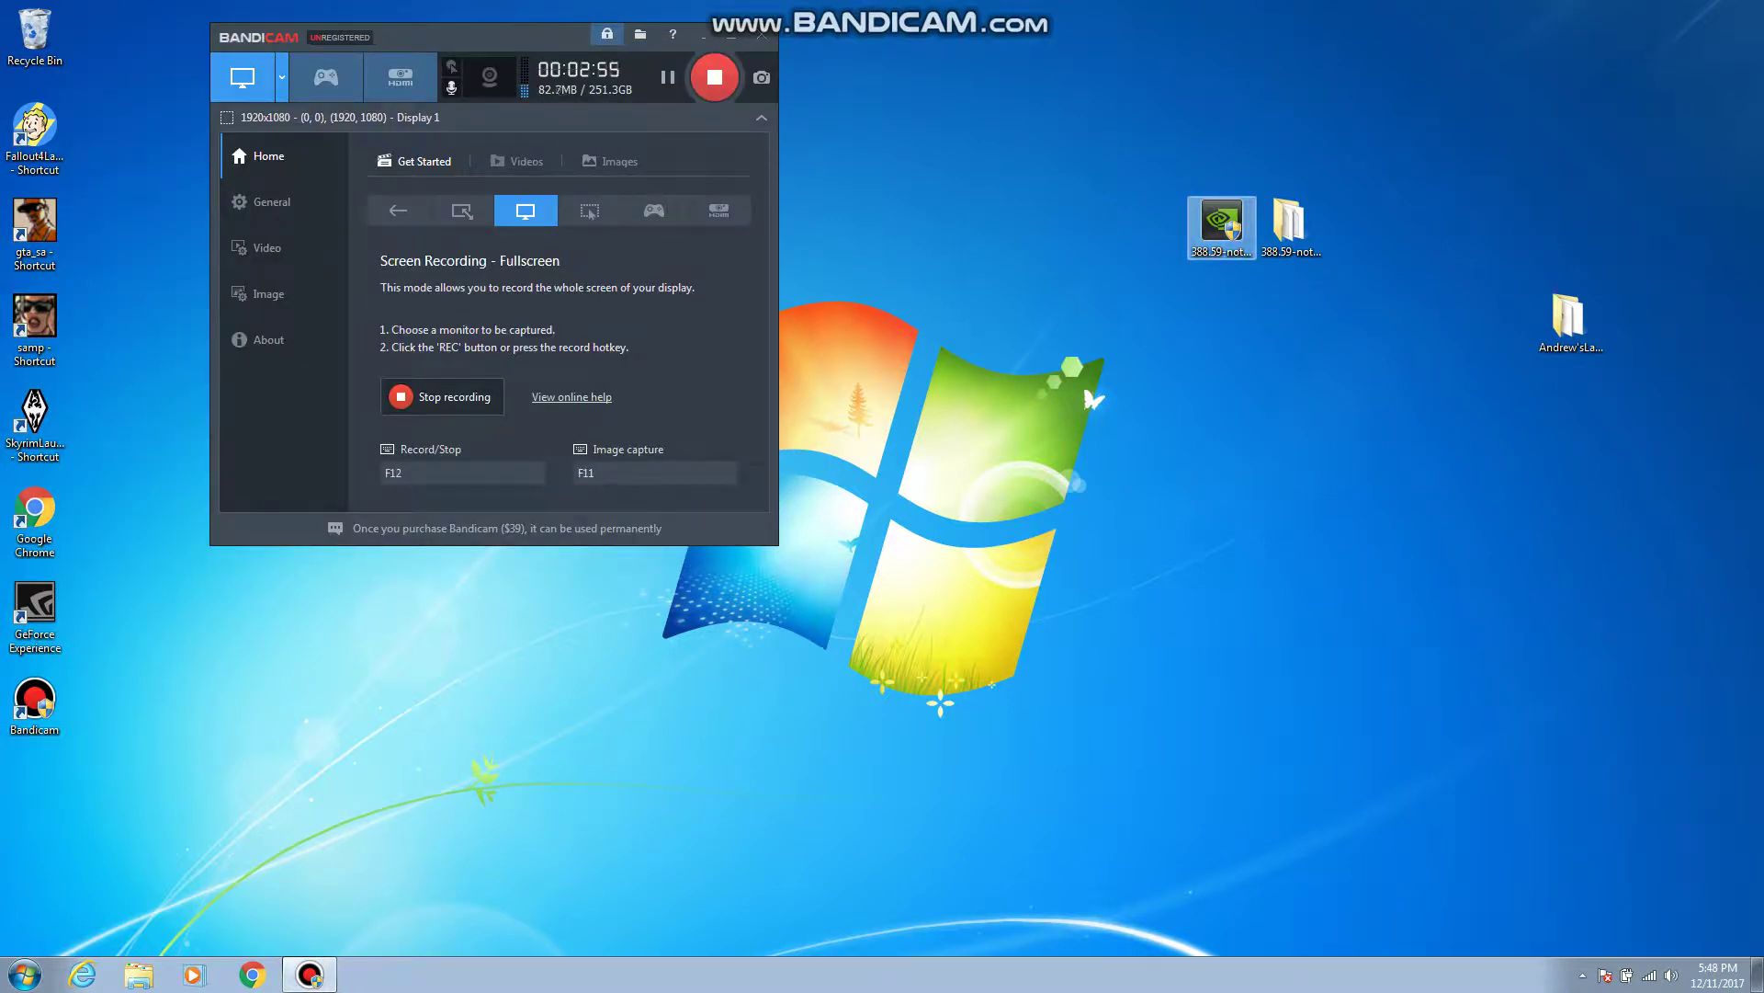
pyautogui.click(1223, 225)
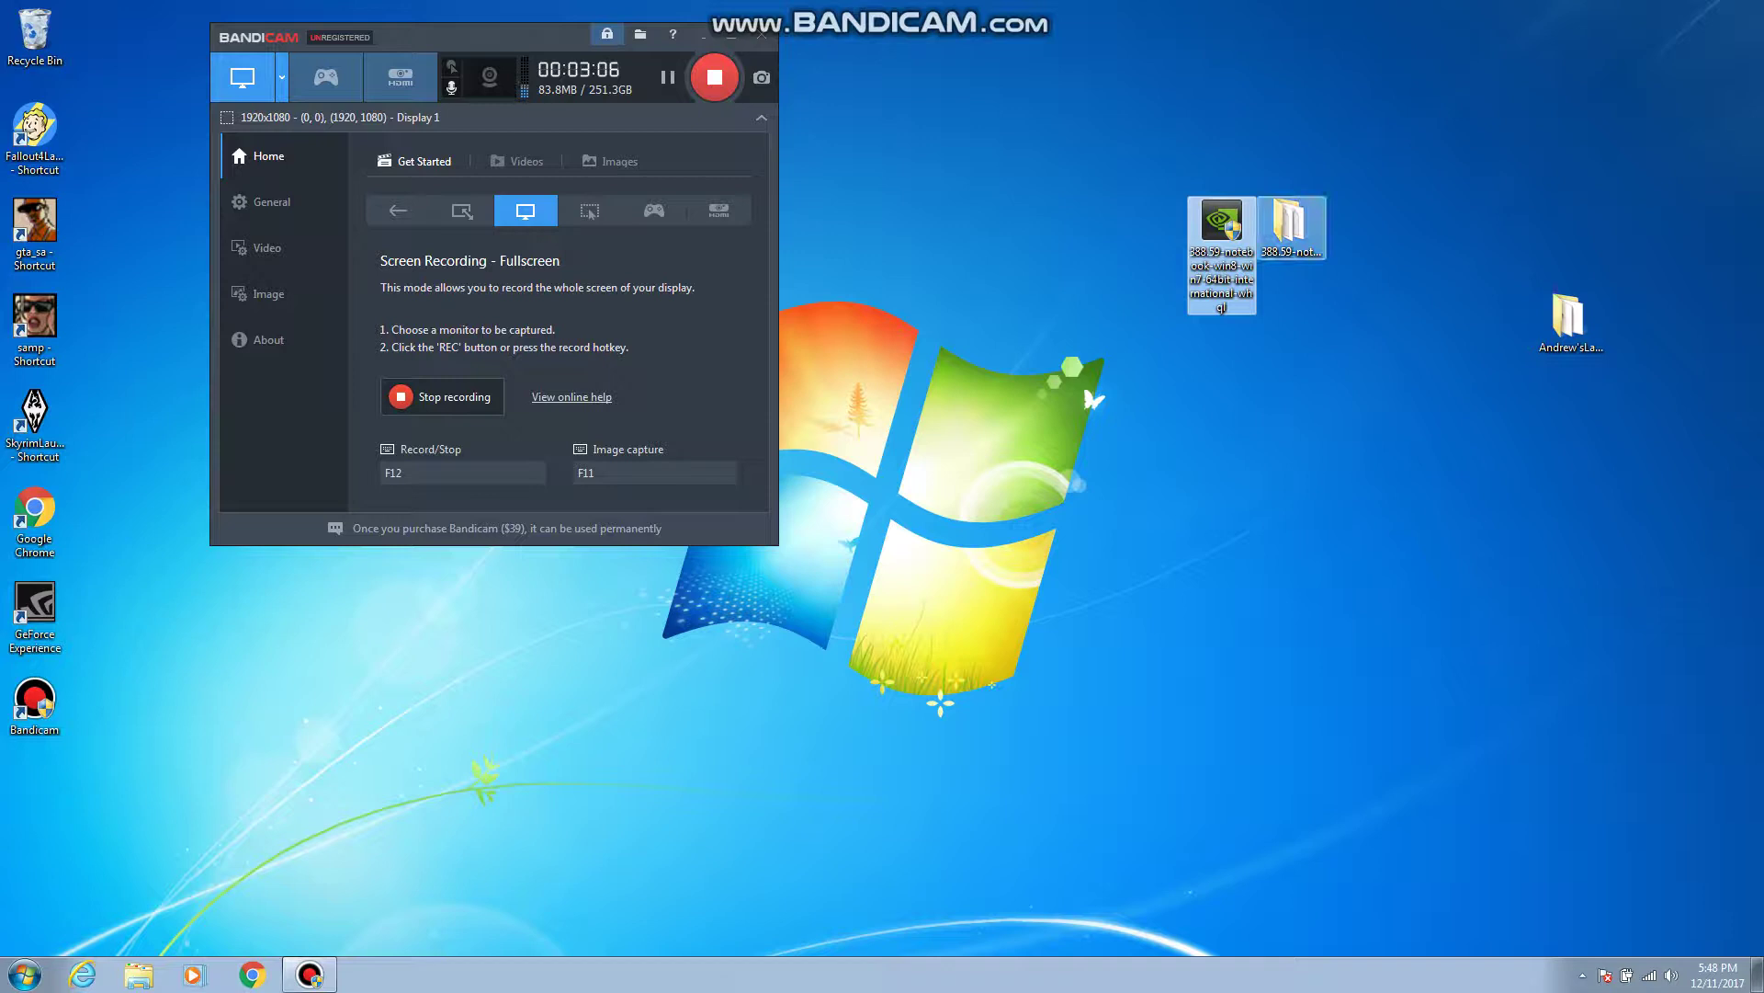
pyautogui.doubleClick(1290, 225)
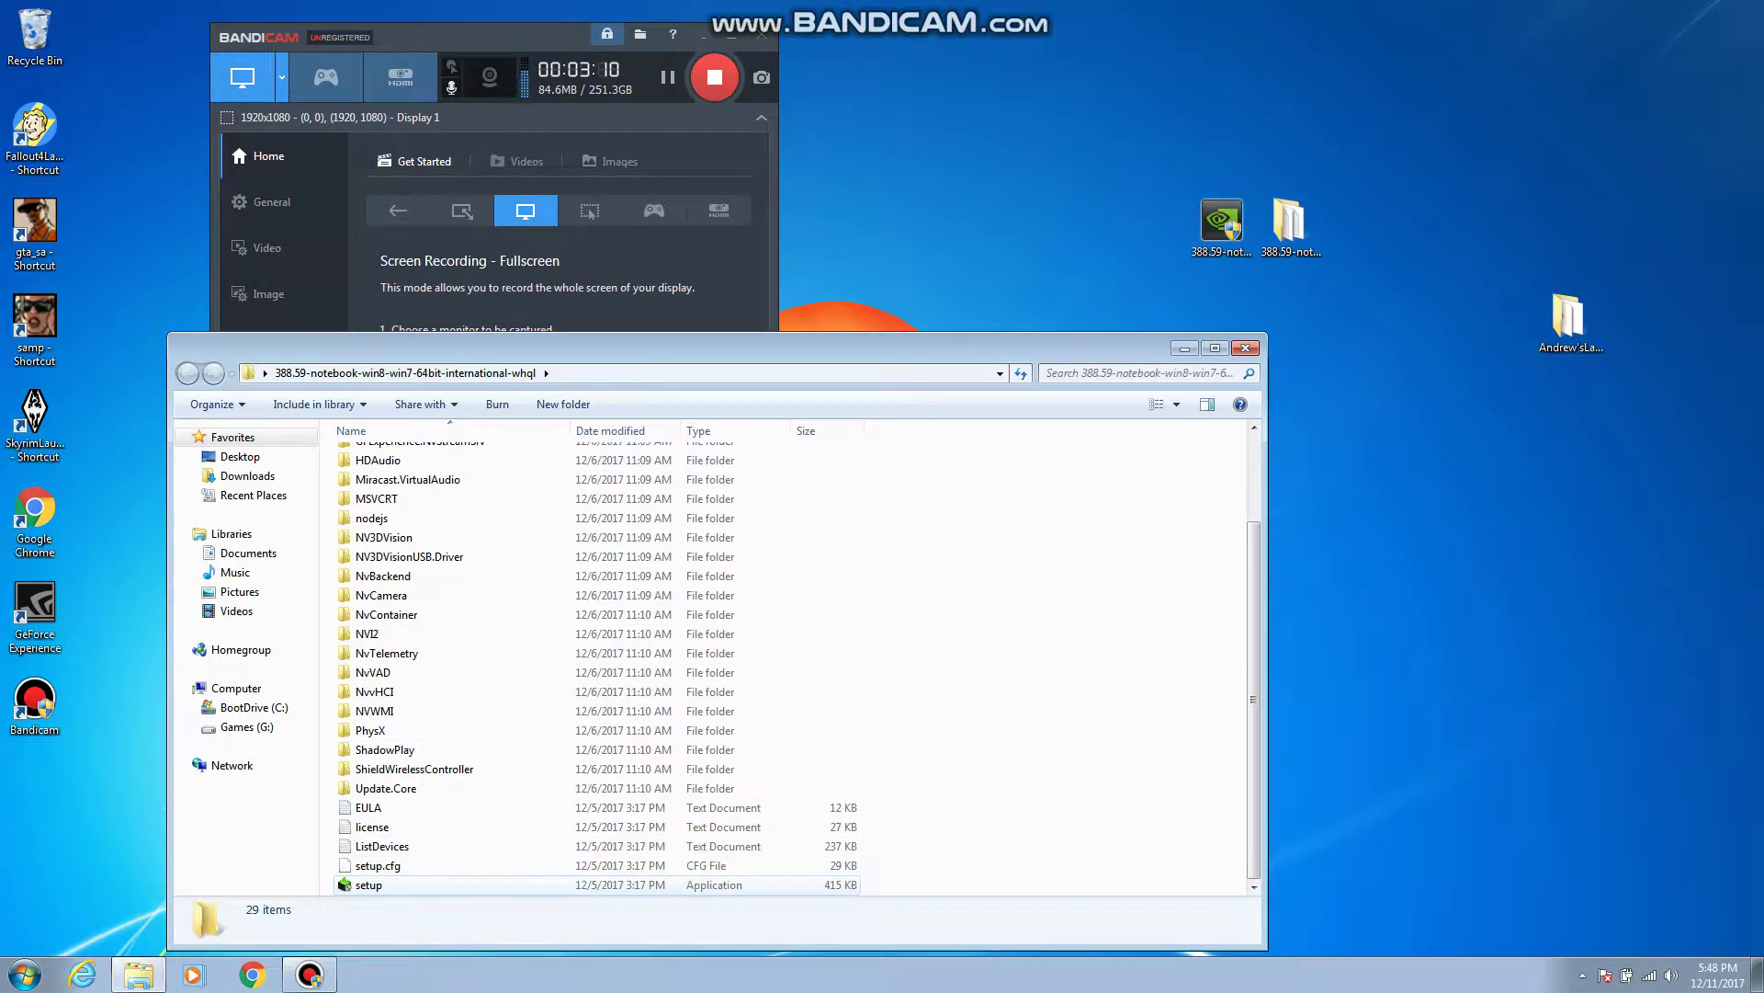
pyautogui.click(370, 885)
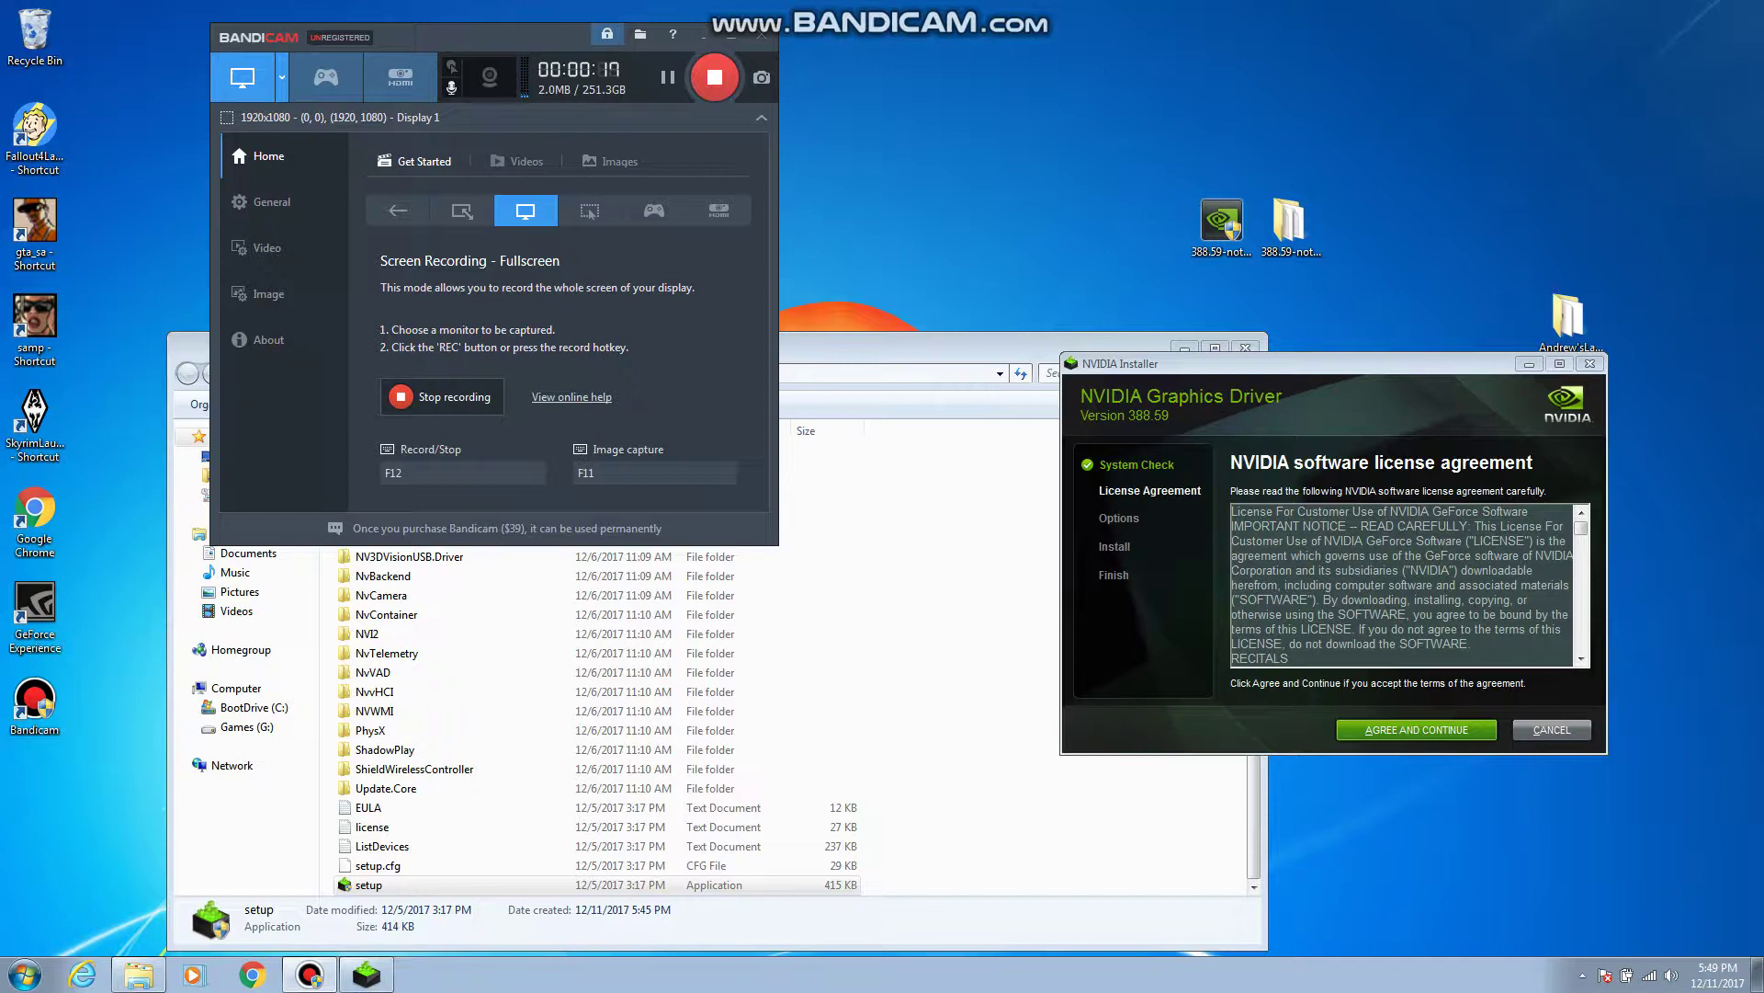
# Accept the NVIDIA license, run the Express installation and allow the unverified driver software to install anyway.
pyautogui.click(1416, 729)
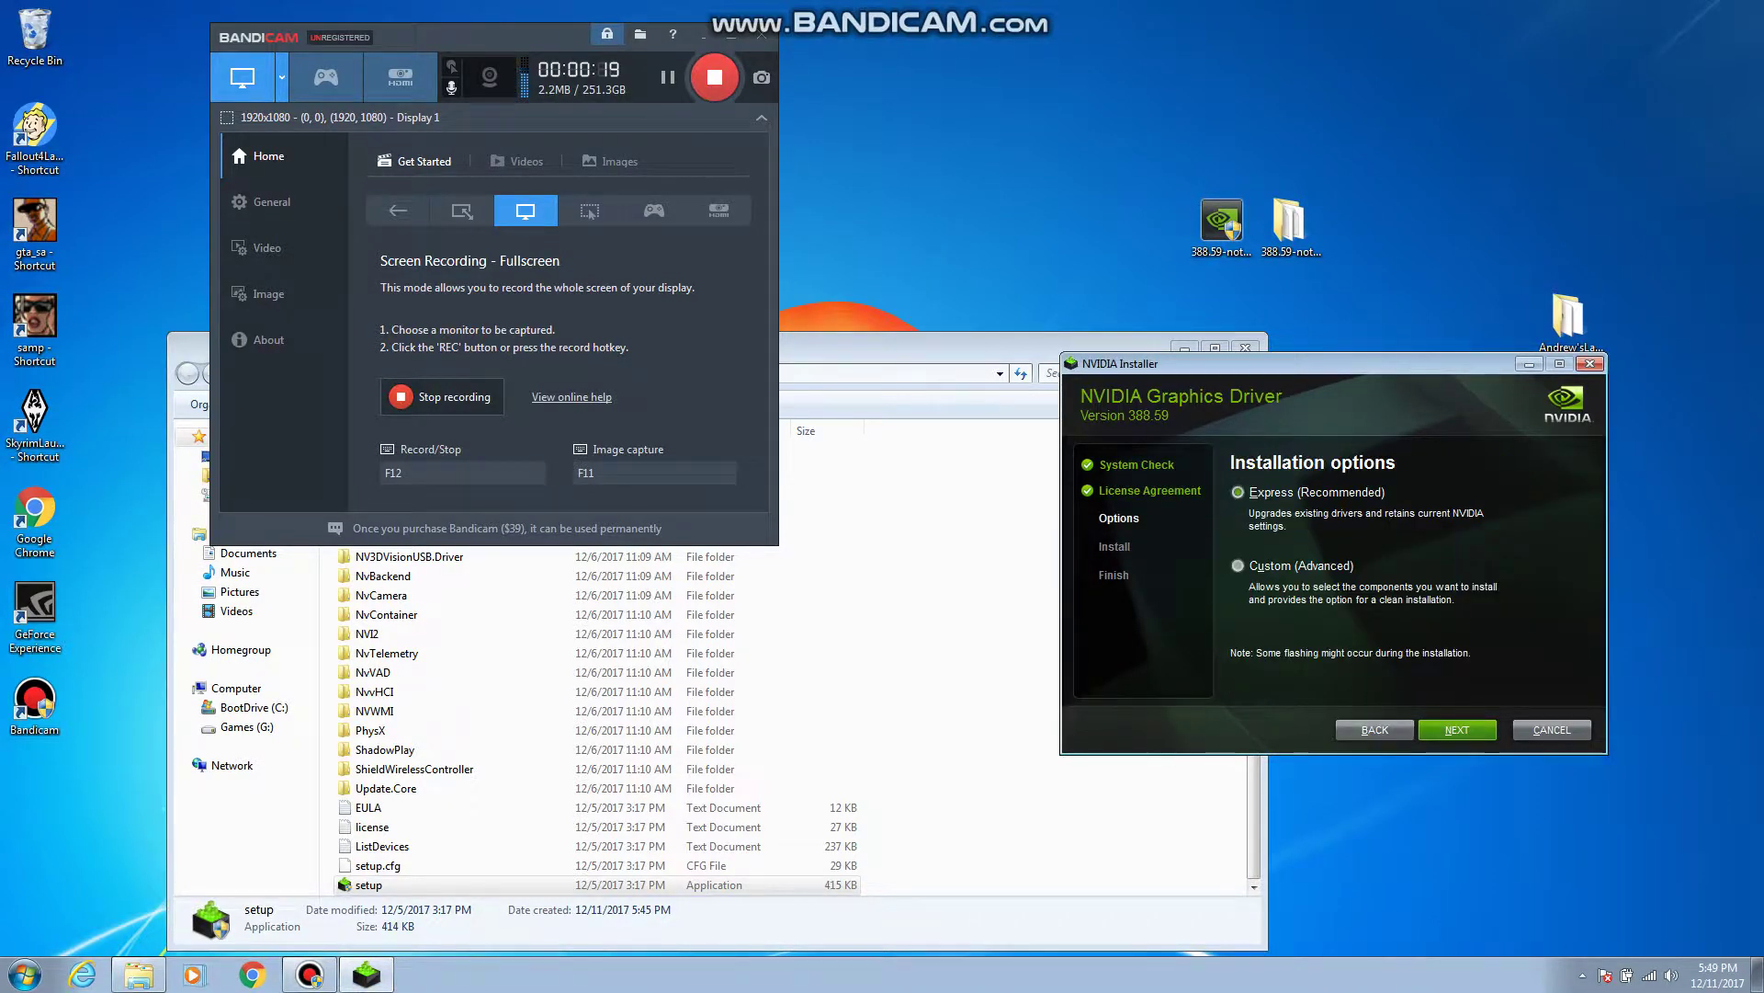
pyautogui.press('Return')
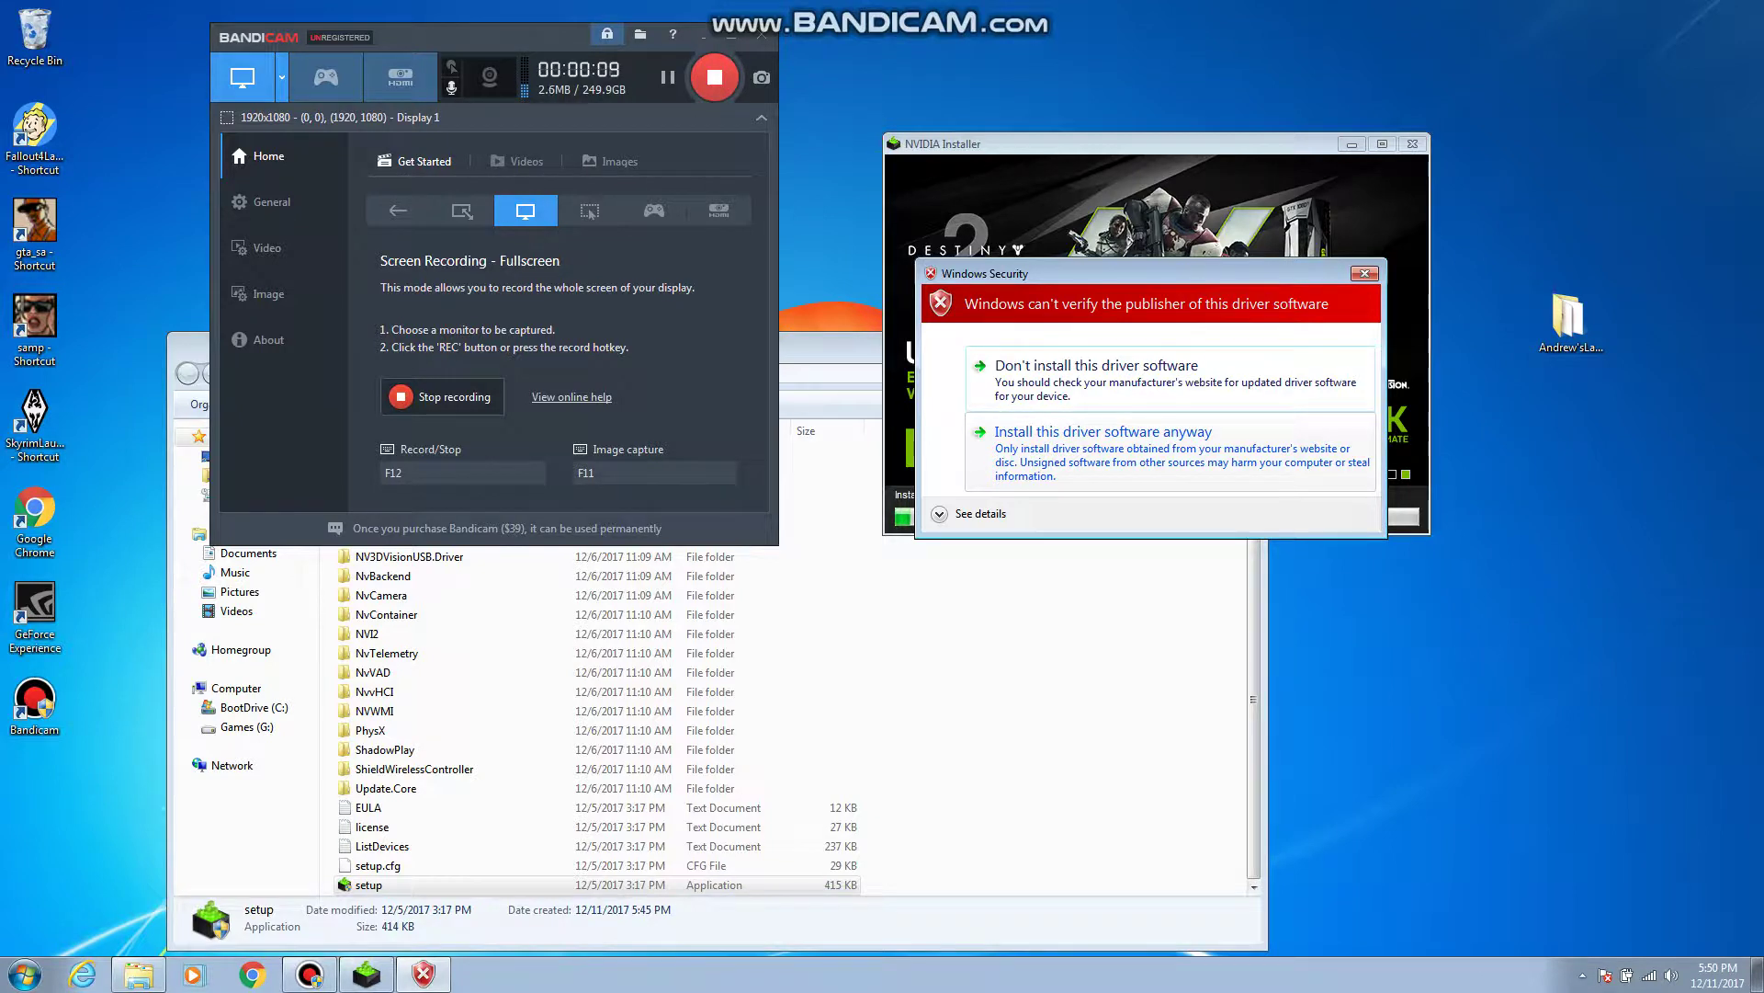
pyautogui.click(1170, 451)
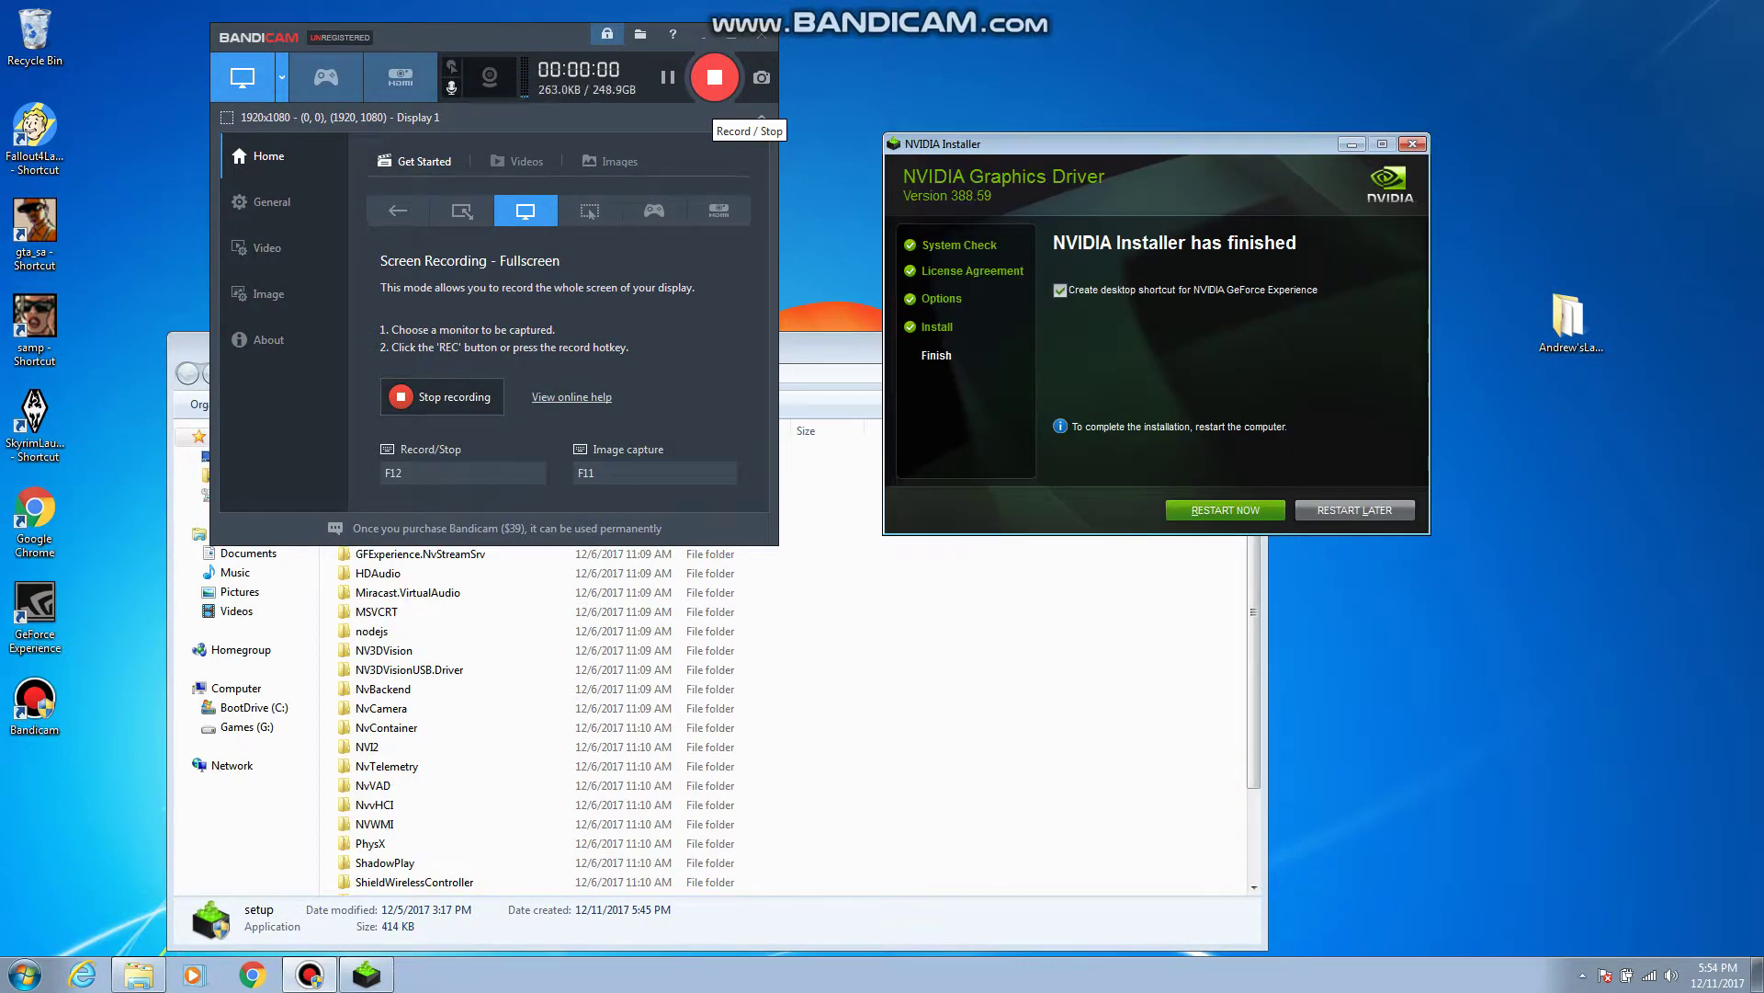
pyautogui.moveTo(487, 37); pyautogui.dragTo(505, 48)
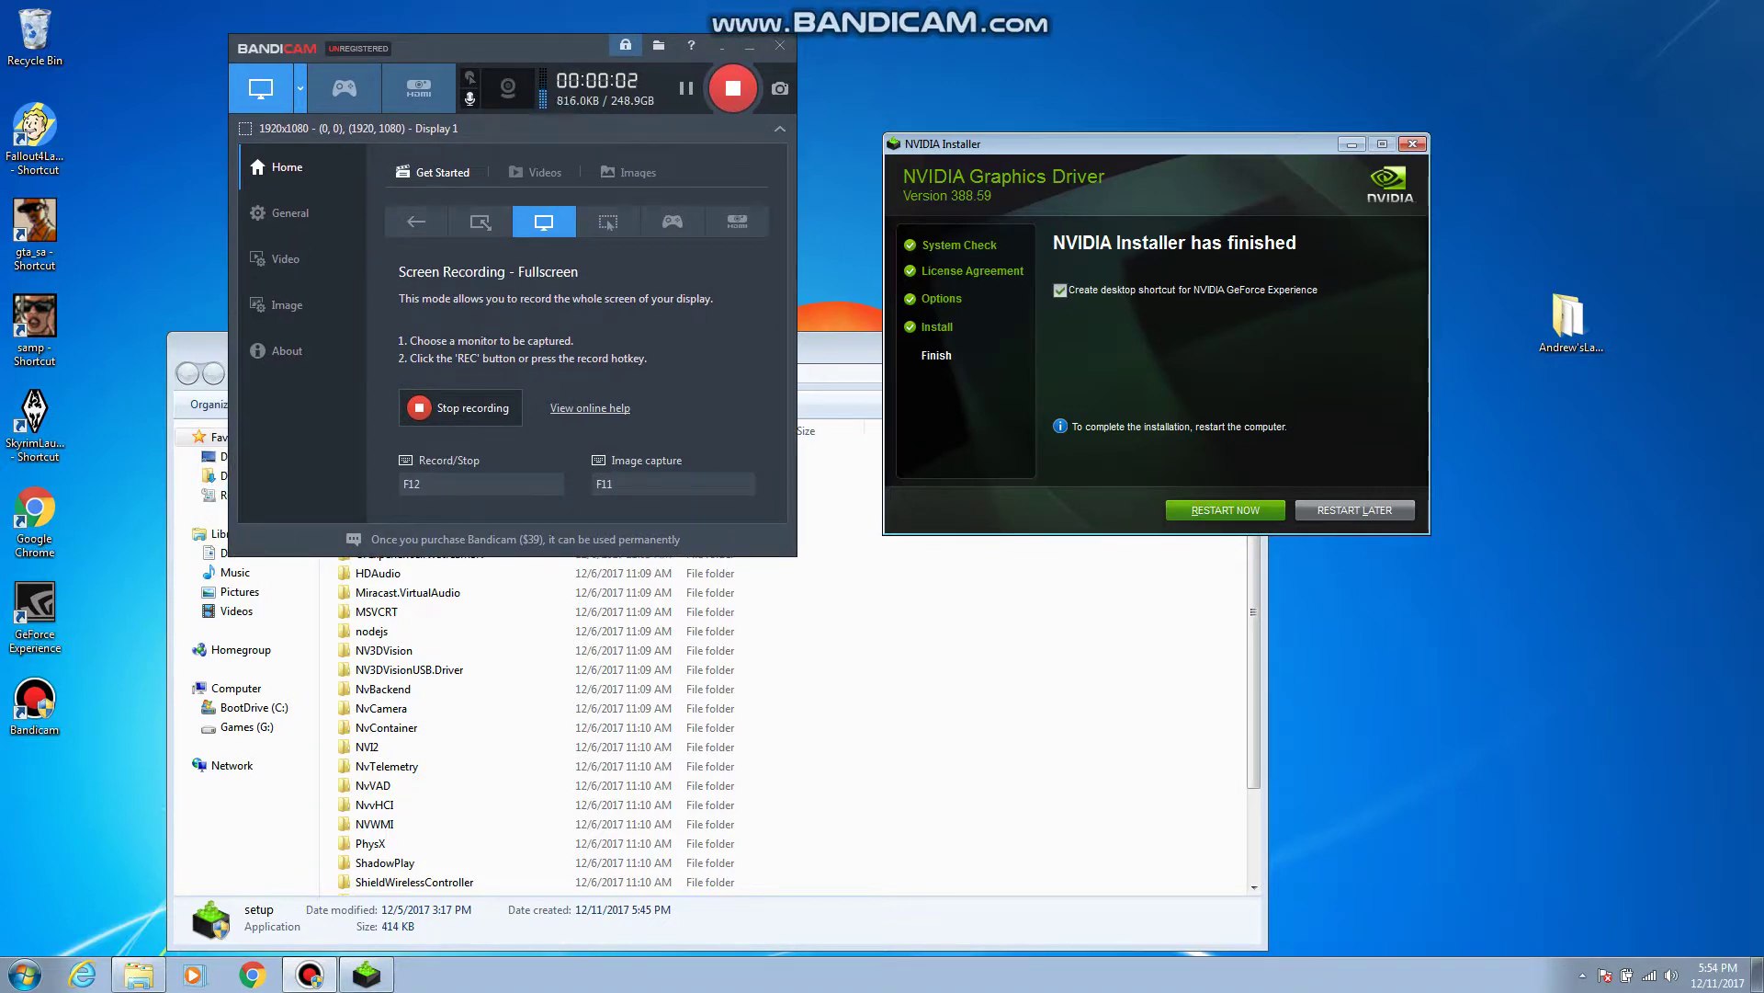